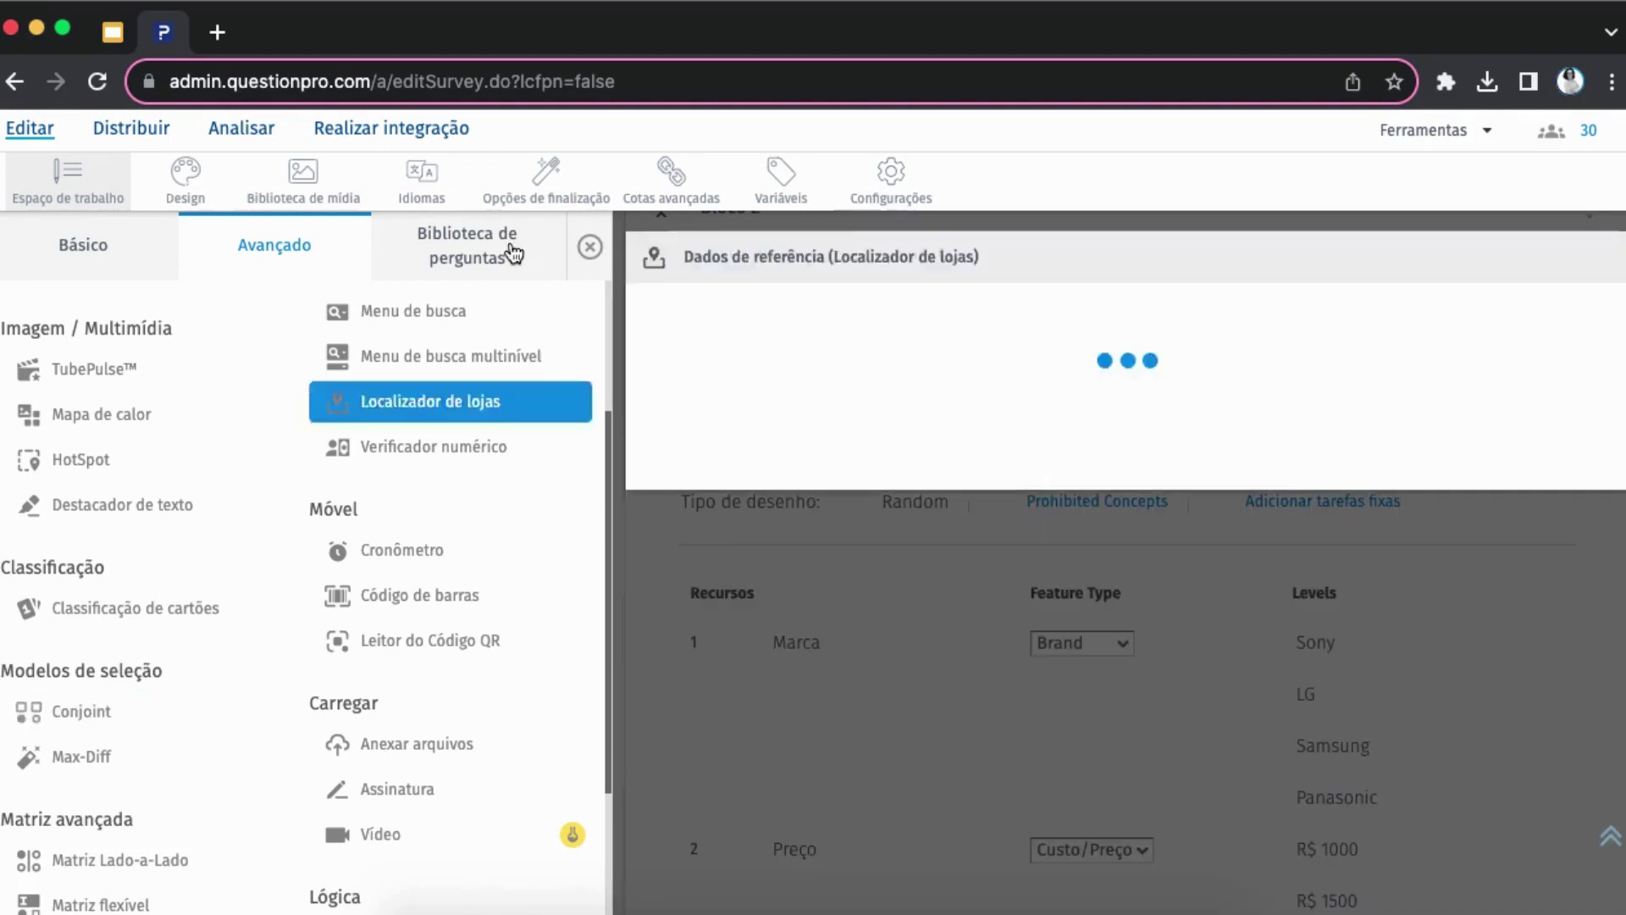
Leave the question library, then review the TV conjoint question's validation message and its settings, closing each one
{"action": "left_click", "coordinate": [589, 247]}
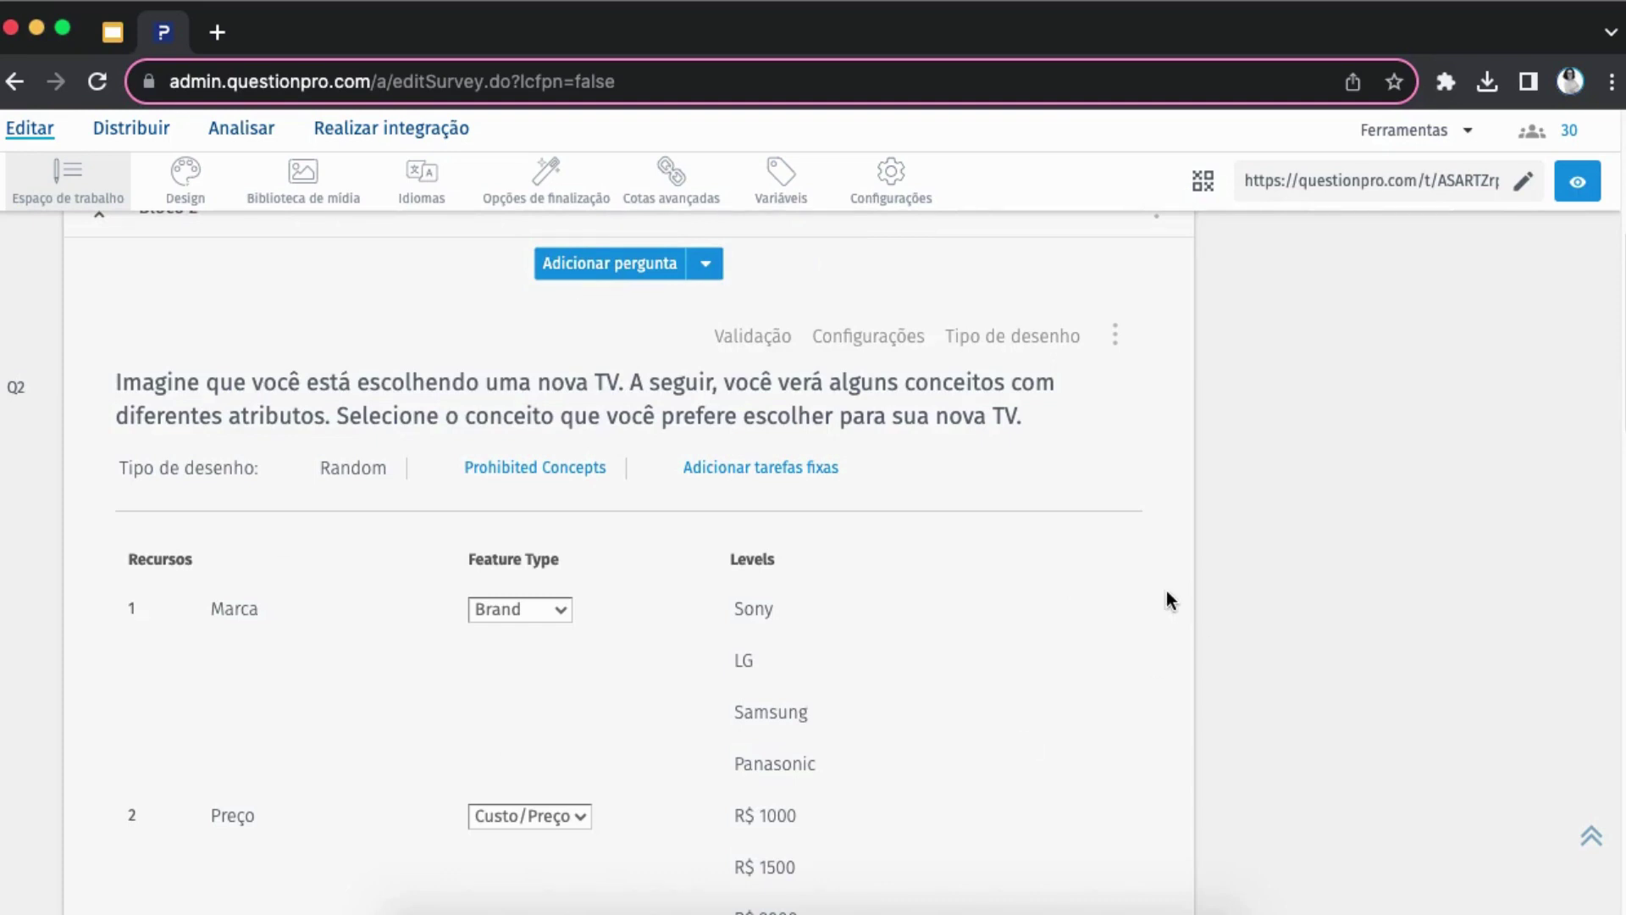
{"action": "left_click", "coordinate": [755, 338]}
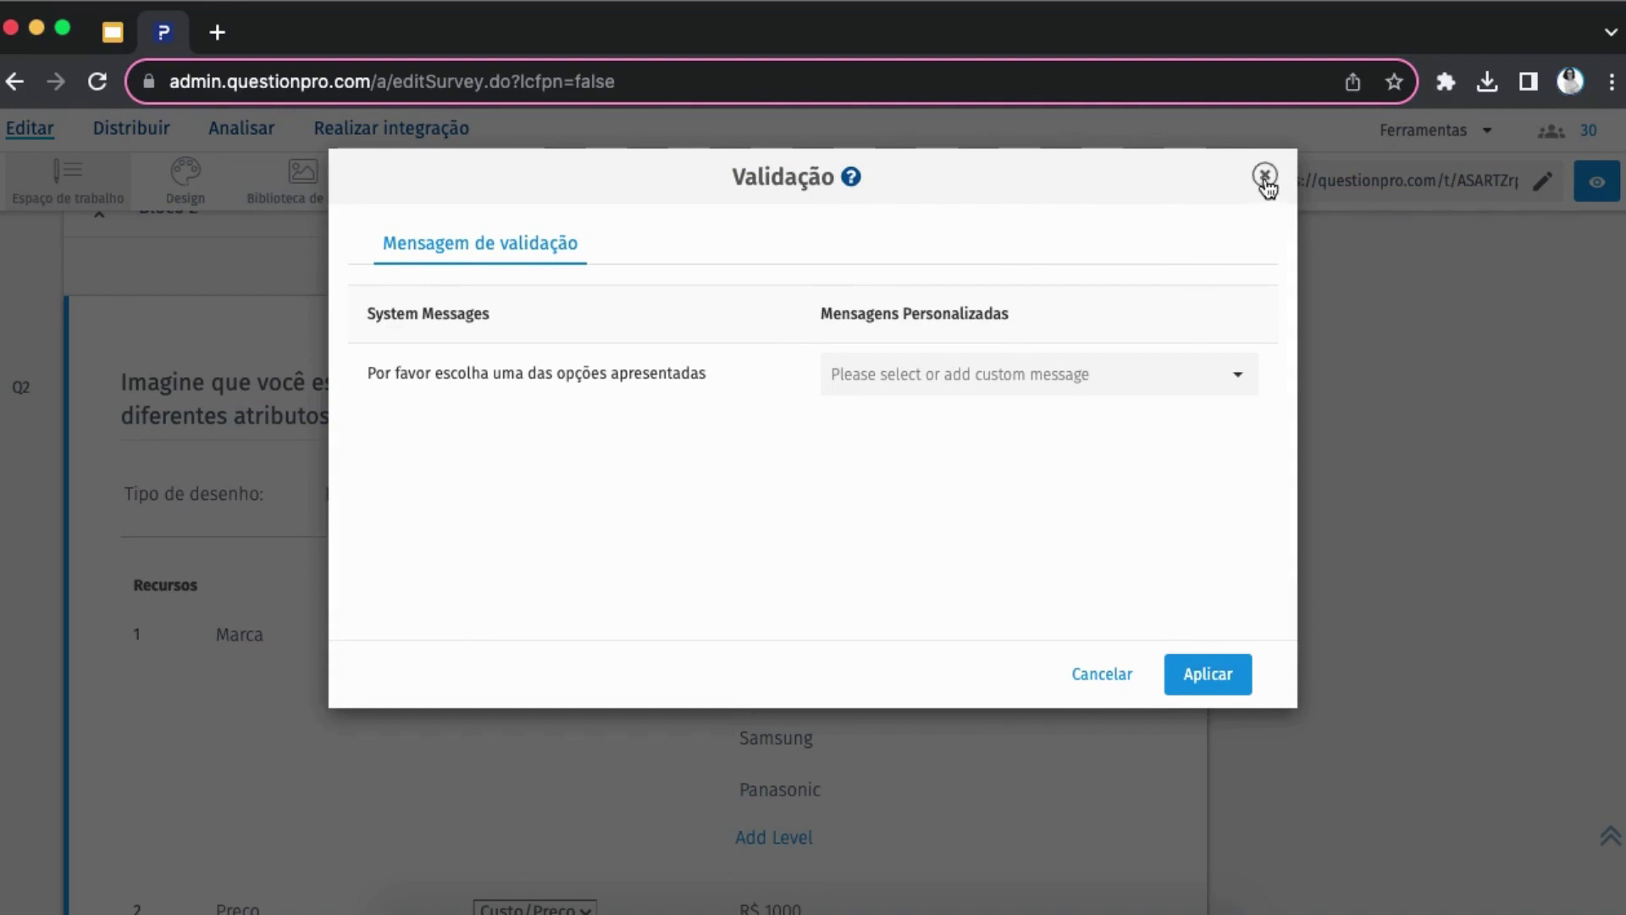
{"action": "left_click", "coordinate": [1264, 177]}
{"action": "left_click", "coordinate": [868, 343]}
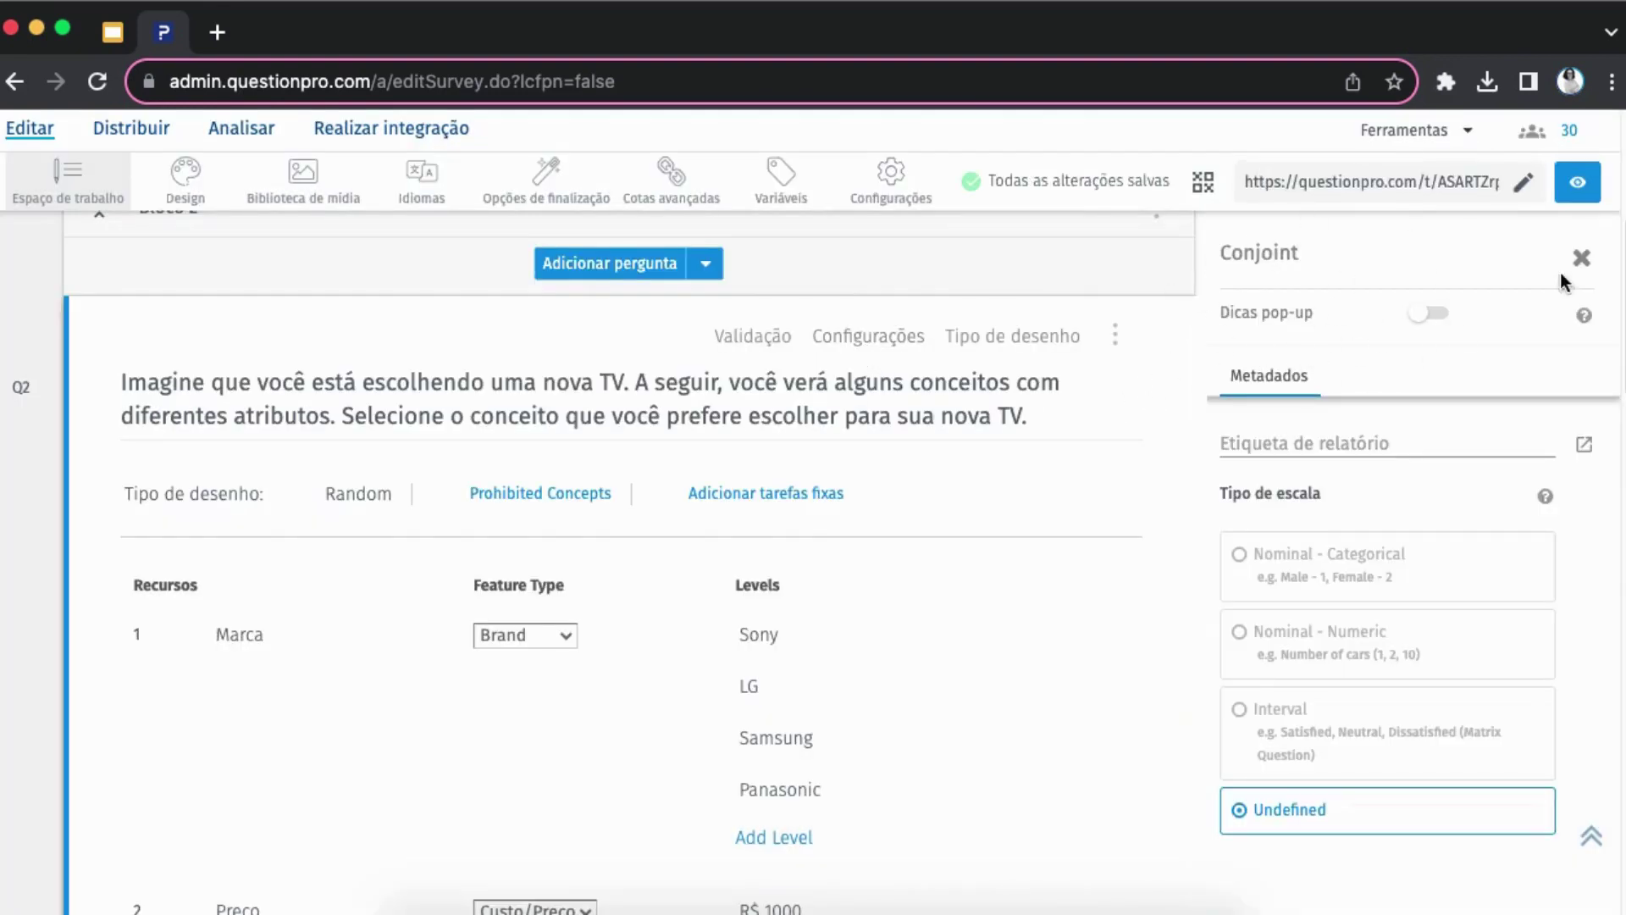
{"action": "left_click", "coordinate": [1581, 257]}
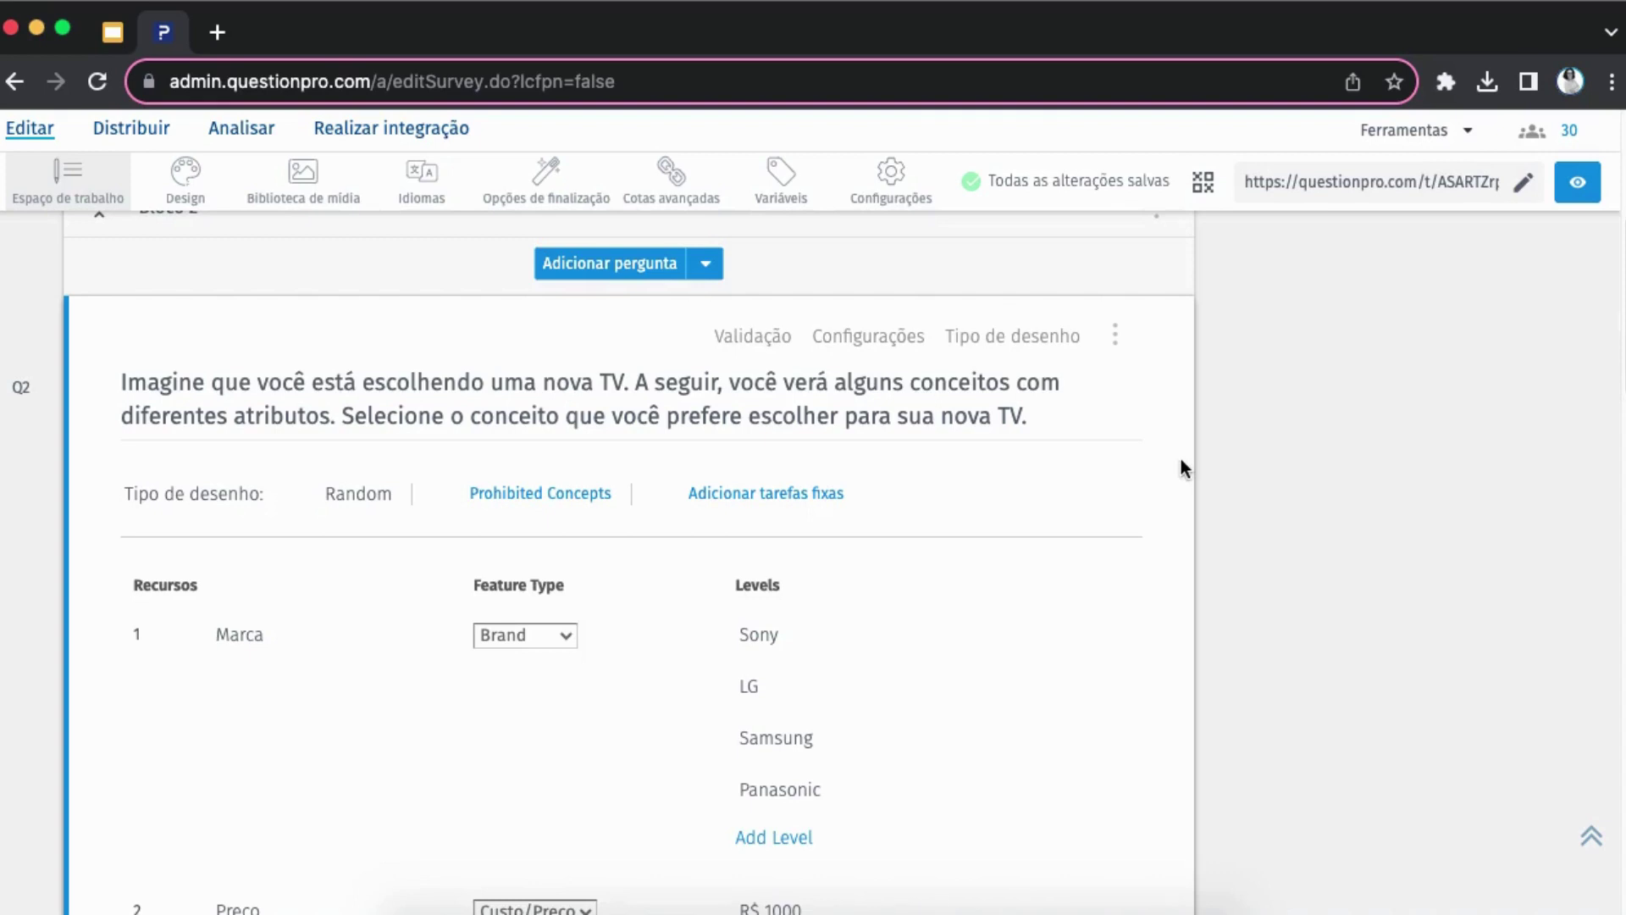
Check the TV conjoint question's design type options and simulate concept choices for approximately 50 respondents
{"action": "left_click", "coordinate": [1000, 343]}
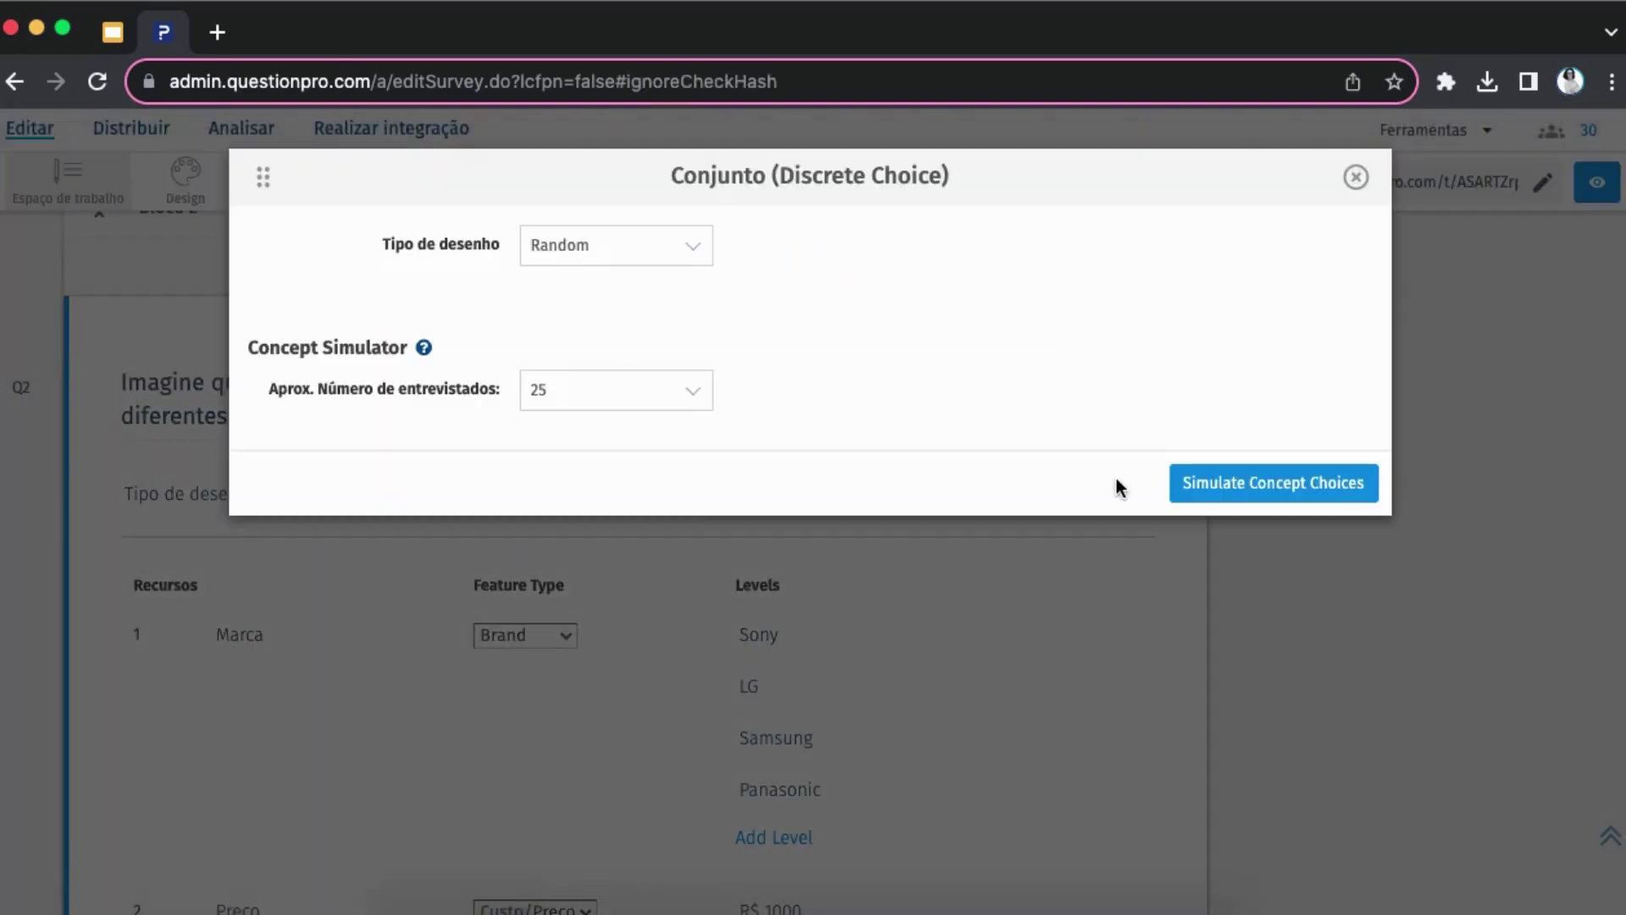
{"action": "left_click", "coordinate": [648, 254]}
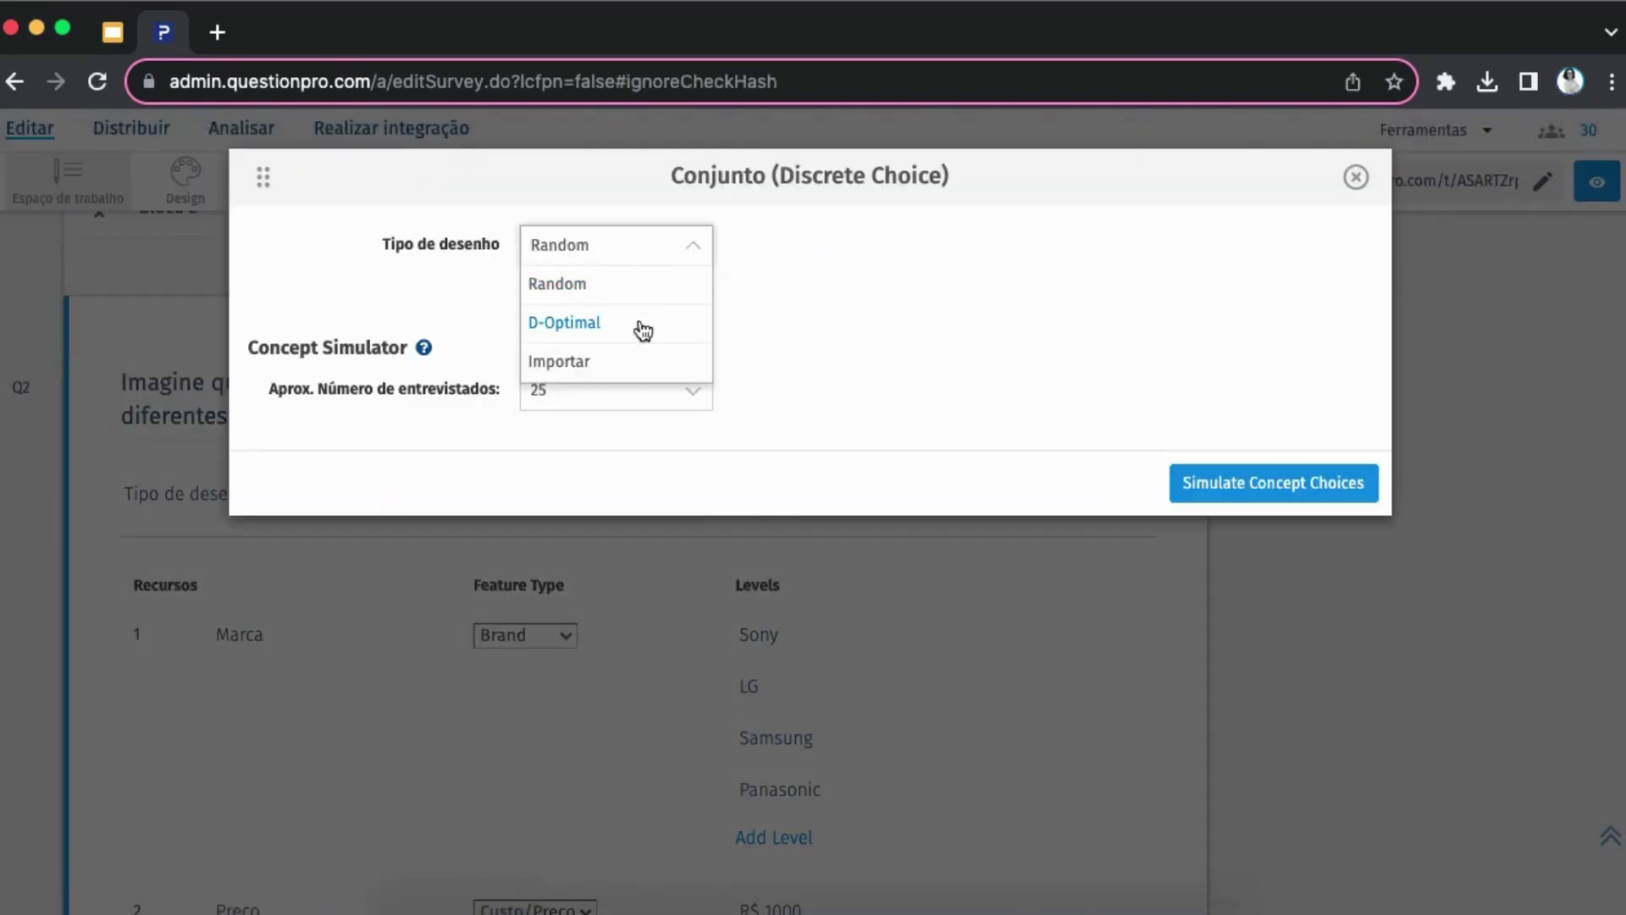
{"action": "left_click", "coordinate": [934, 336]}
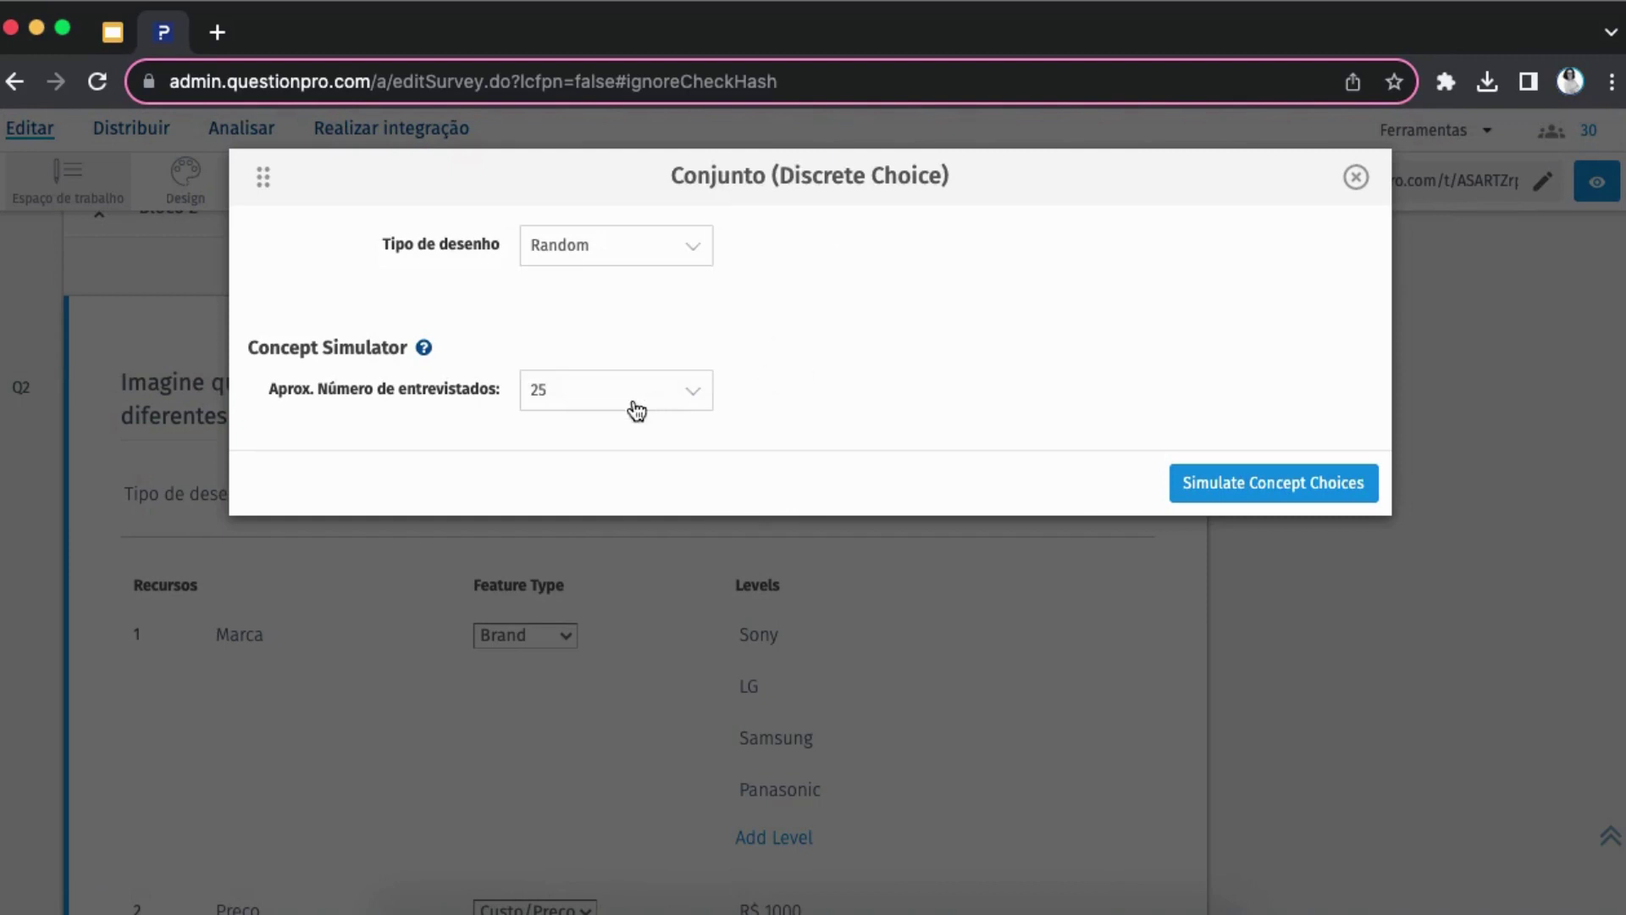
{"action": "left_click", "coordinate": [599, 388]}
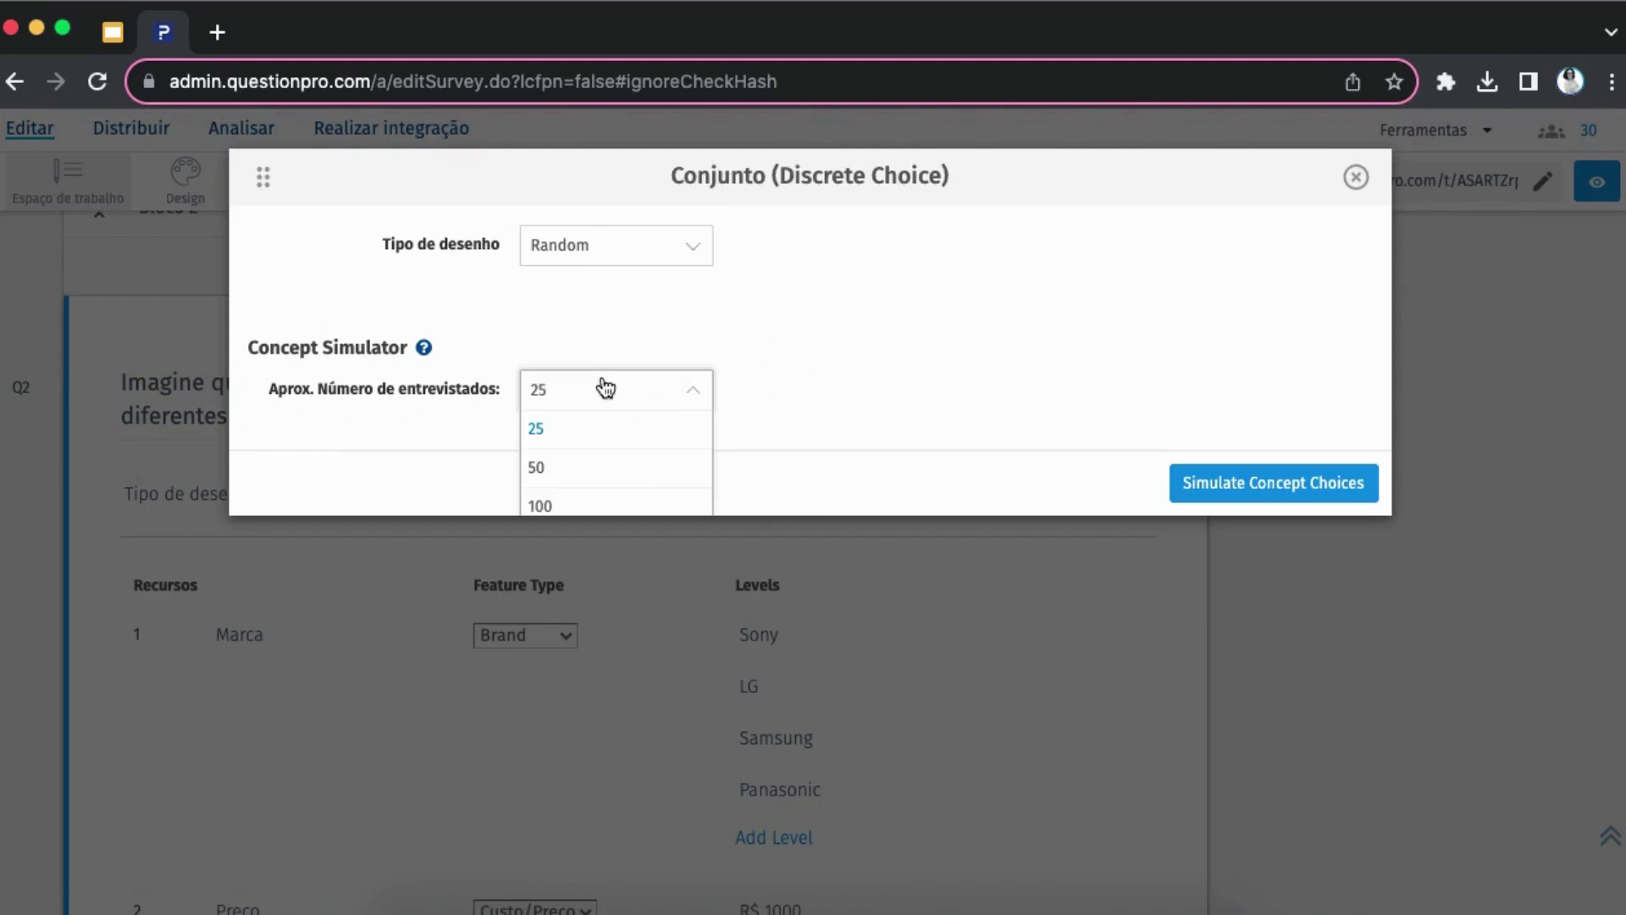
{"action": "left_click", "coordinate": [564, 469]}
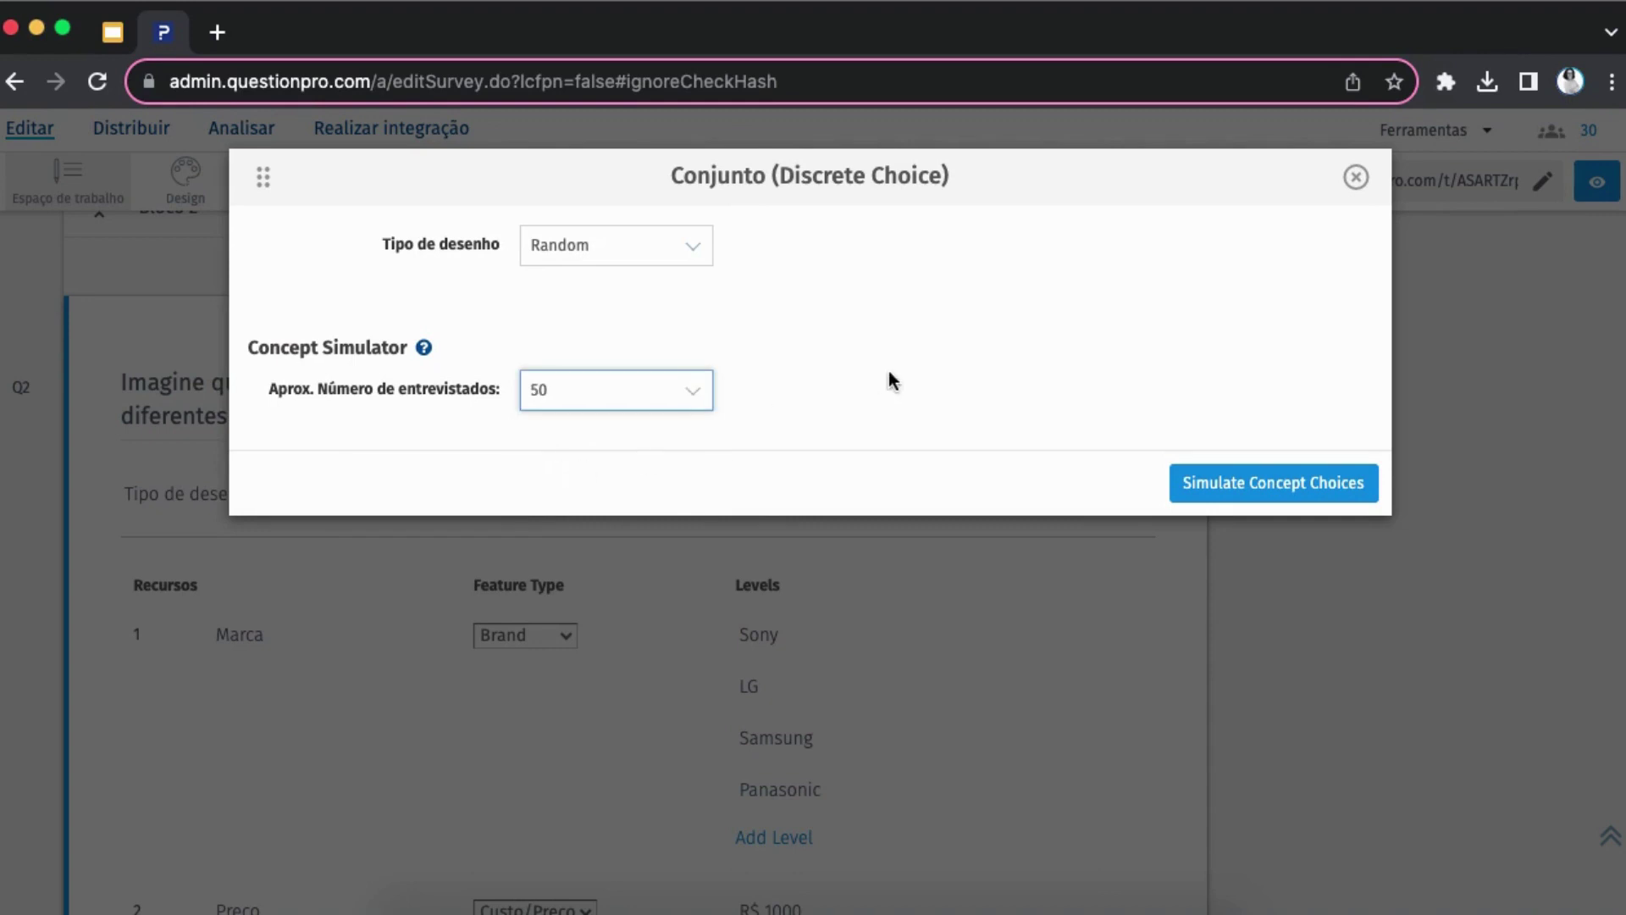
{"action": "left_click", "coordinate": [1234, 481]}
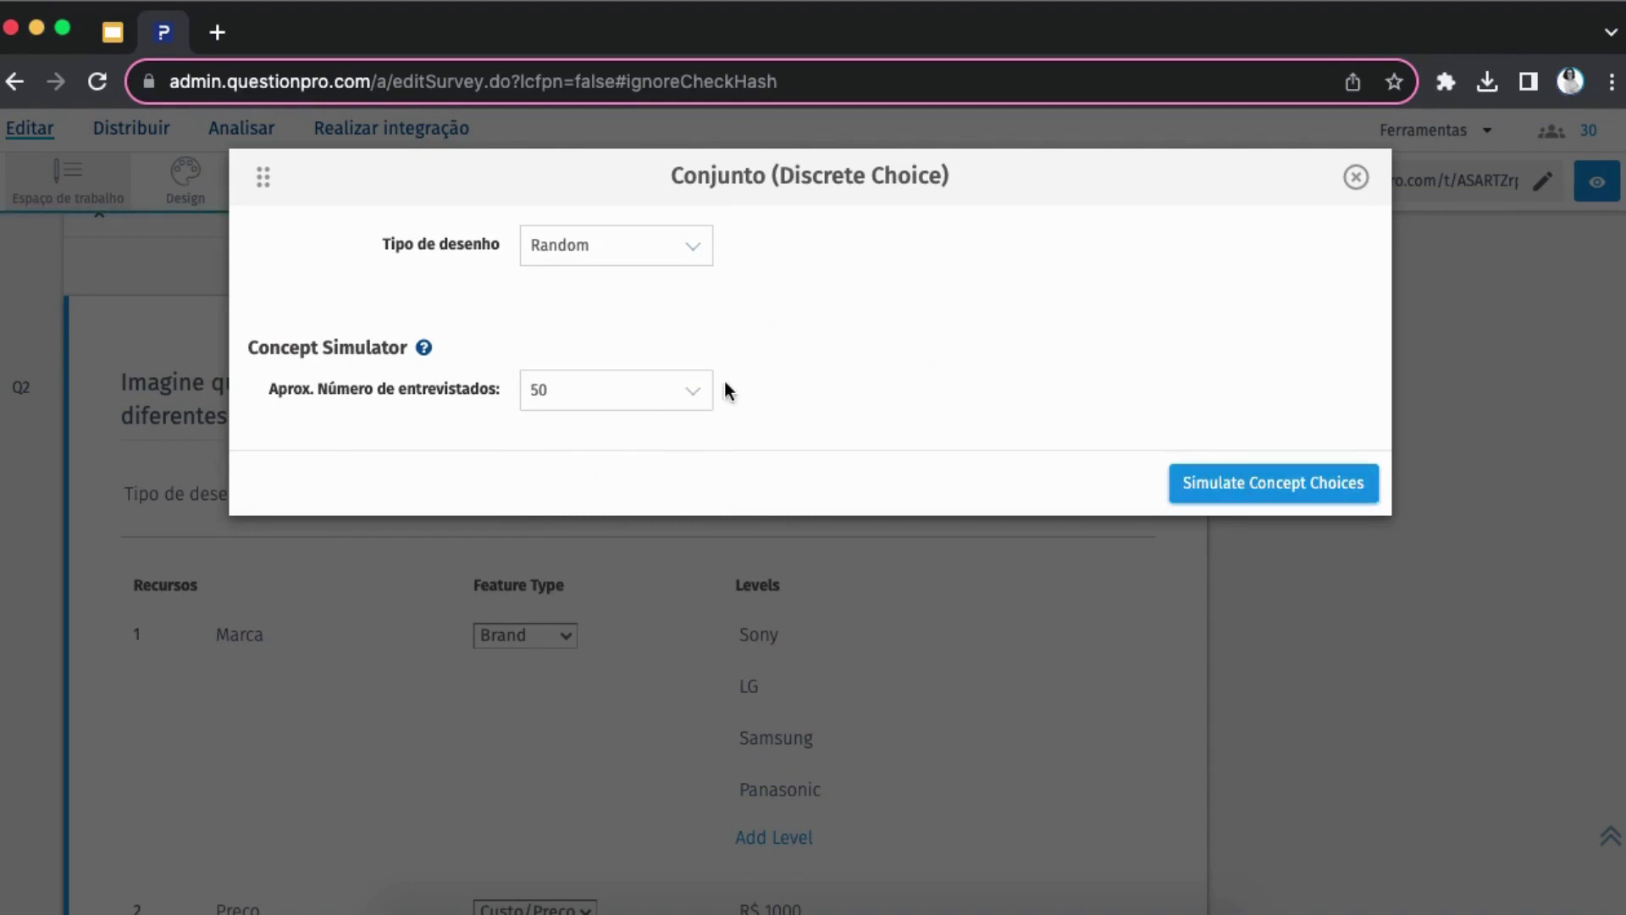
{"action": "left_click", "coordinate": [1252, 483]}
Examine the simulated display counts for each level of Marca, Preço, Tamanho and Resolução, and close the simulator
{"action": "scroll", "coordinate": [920, 462], "scroll_direction": "down", "scroll_amount": 3}
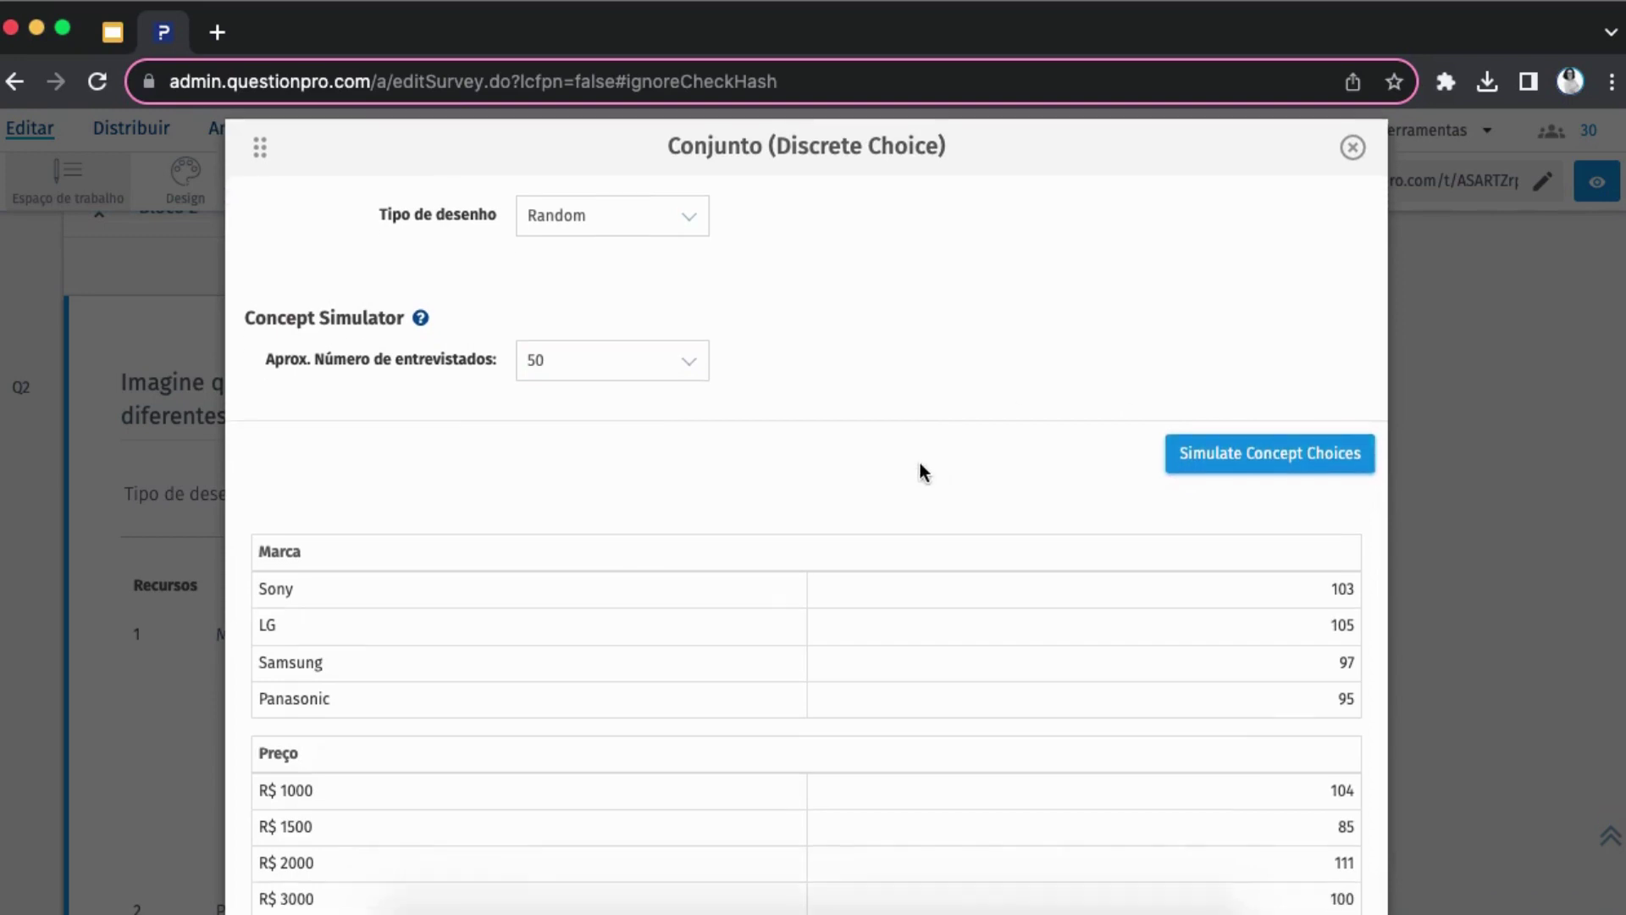
{"action": "scroll", "coordinate": [920, 464], "scroll_direction": "down", "scroll_amount": 3}
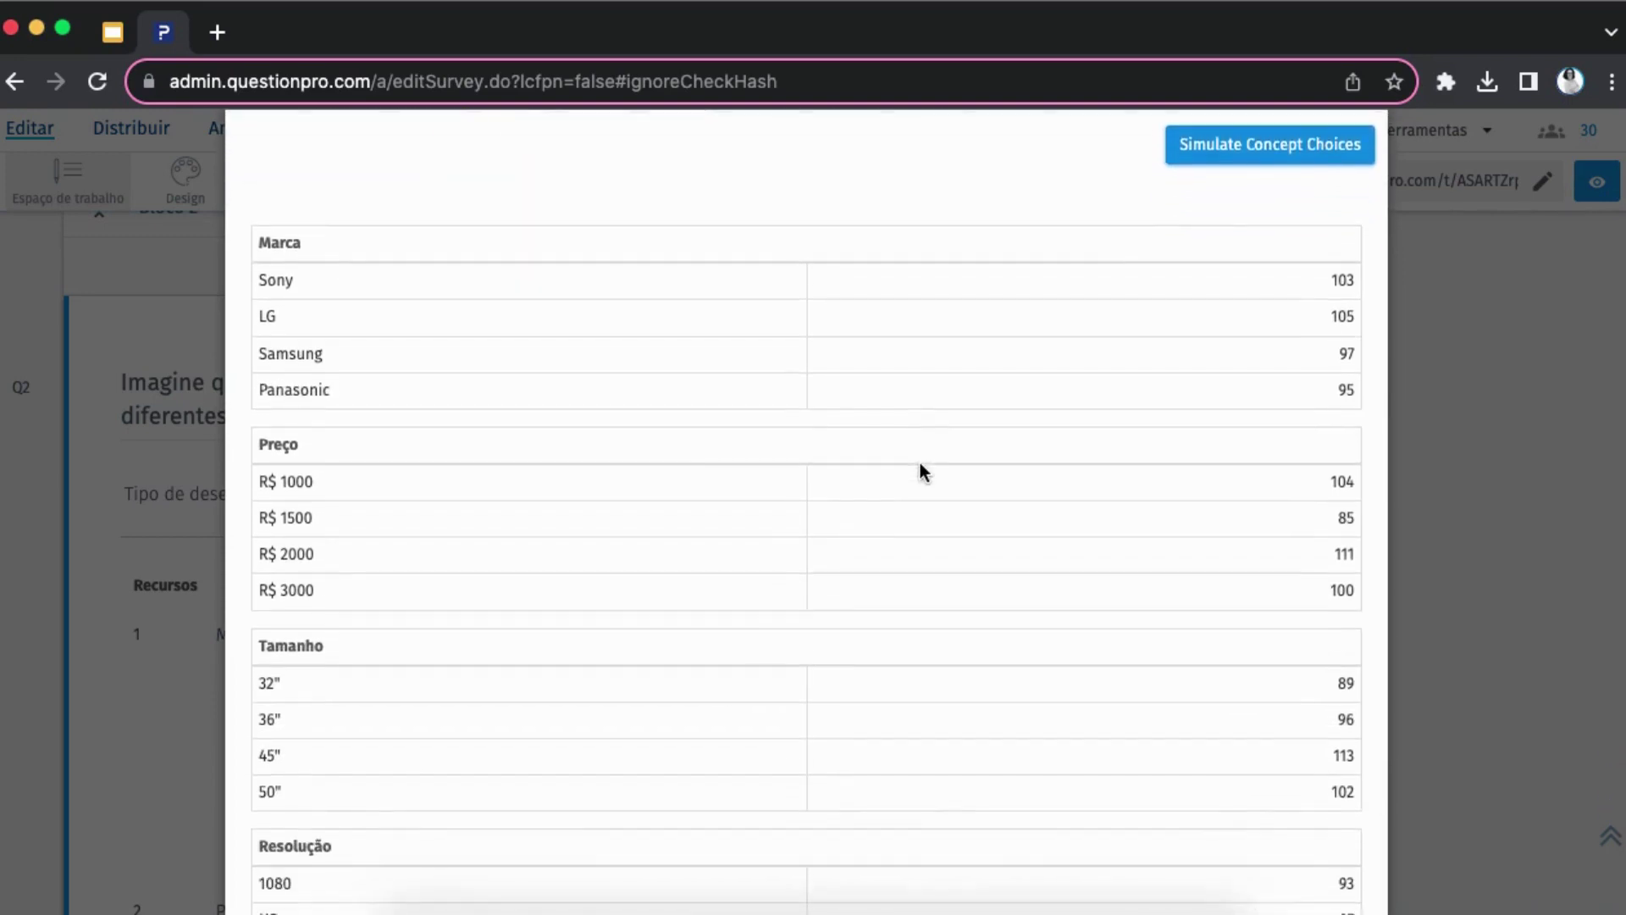
{"action": "scroll", "coordinate": [921, 470], "scroll_direction": "down", "scroll_amount": 3}
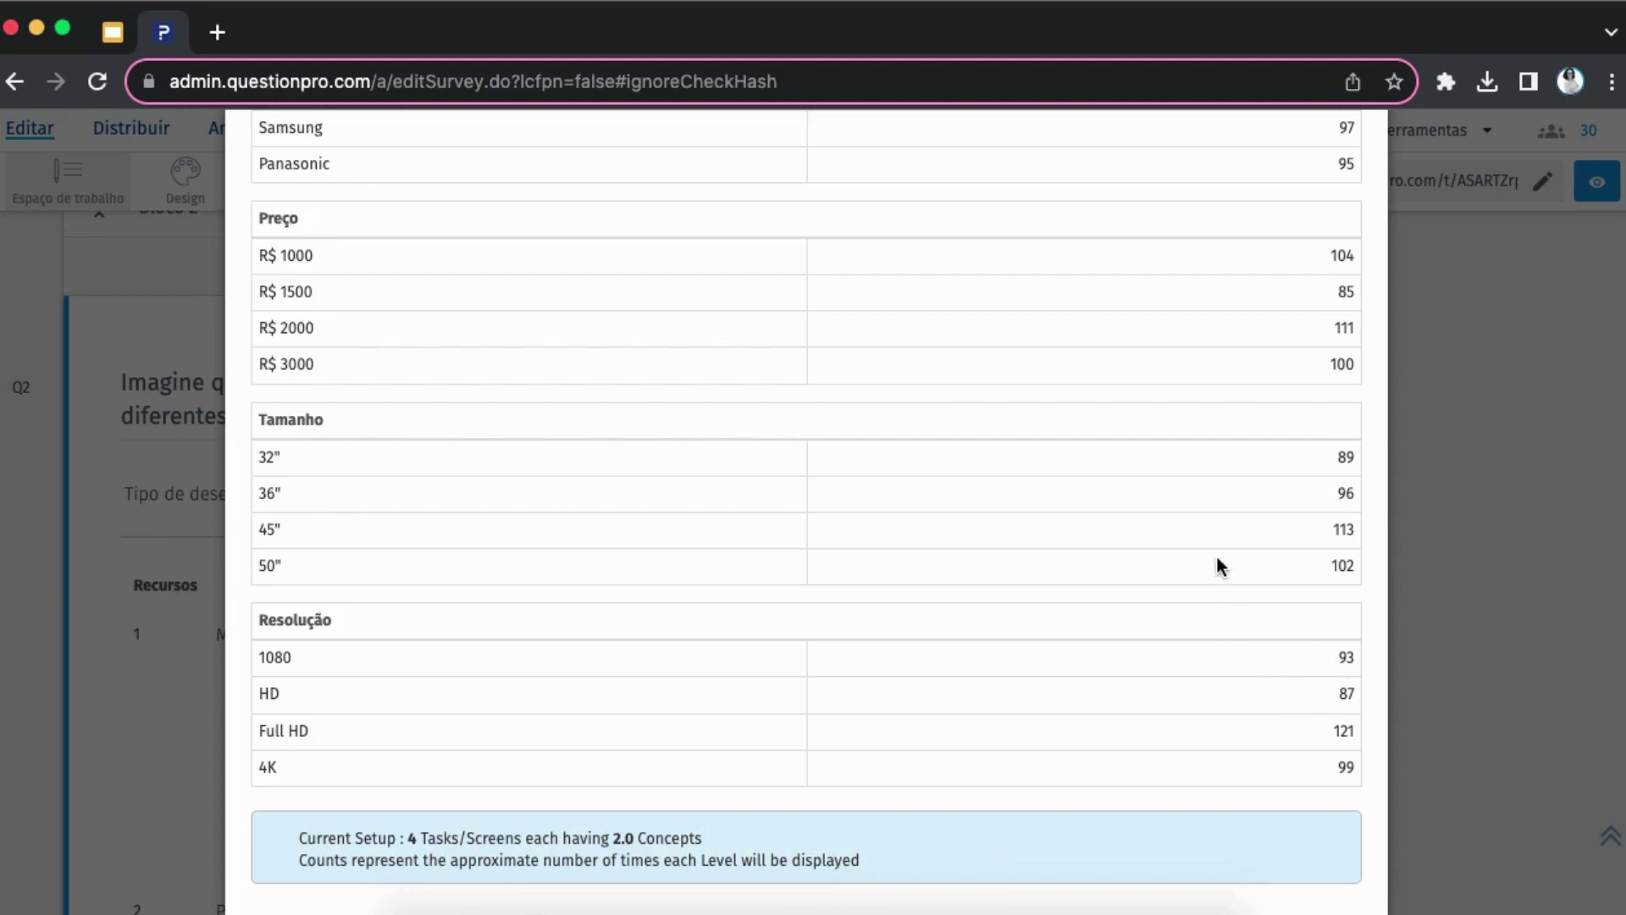
{"action": "scroll", "coordinate": [1271, 490], "scroll_direction": "up", "scroll_amount": 10}
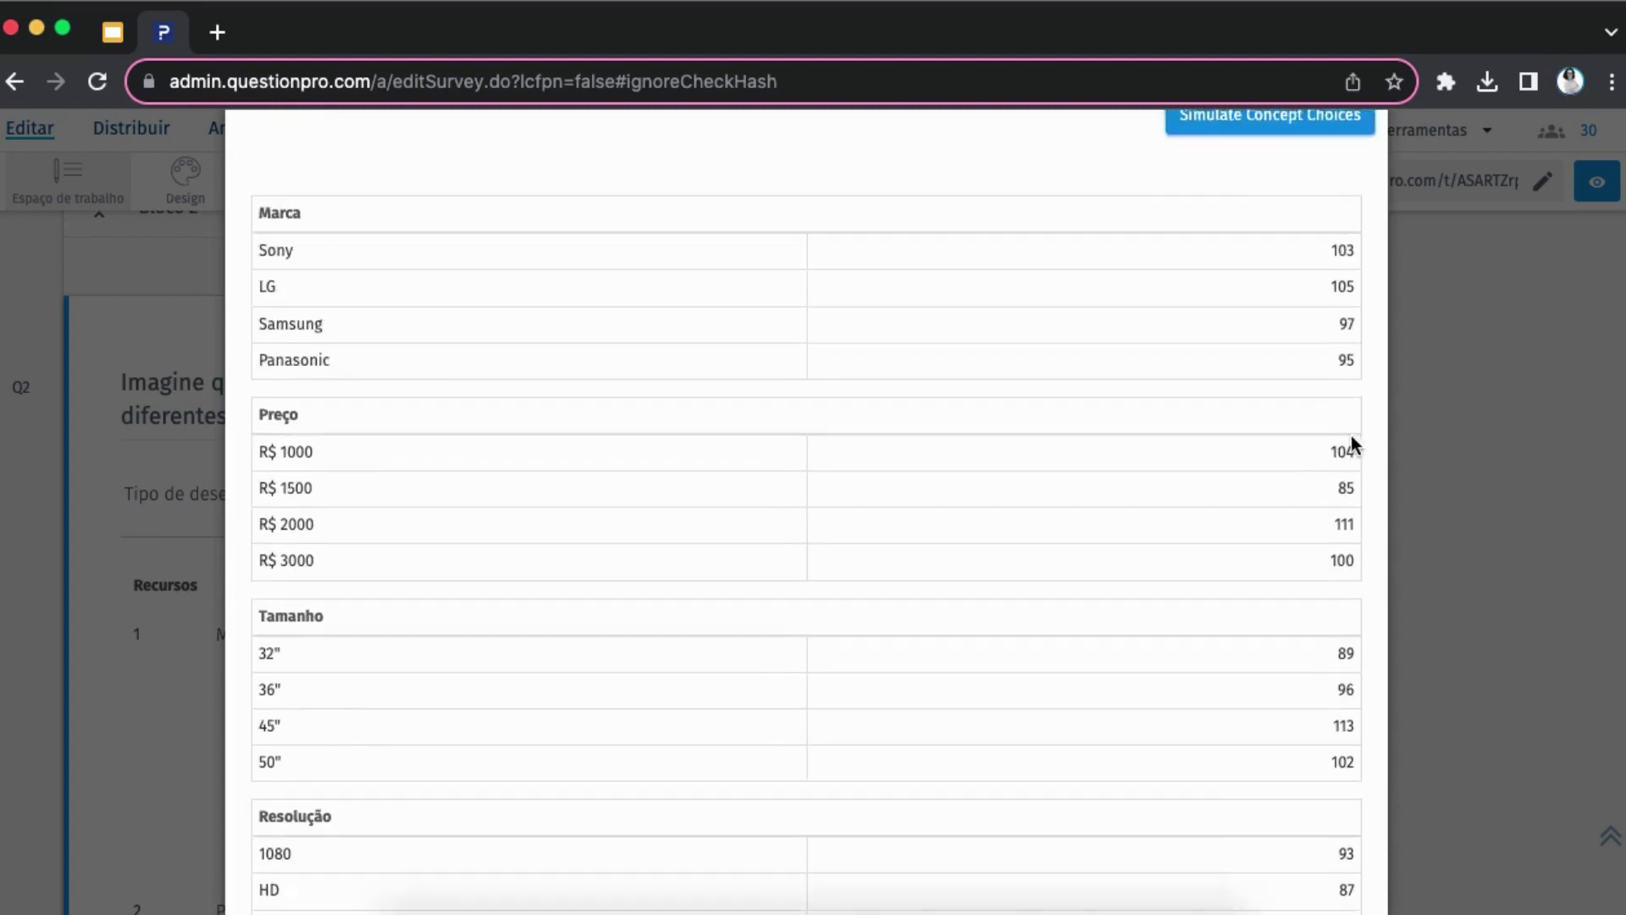
{"action": "left_click", "coordinate": [1354, 180]}
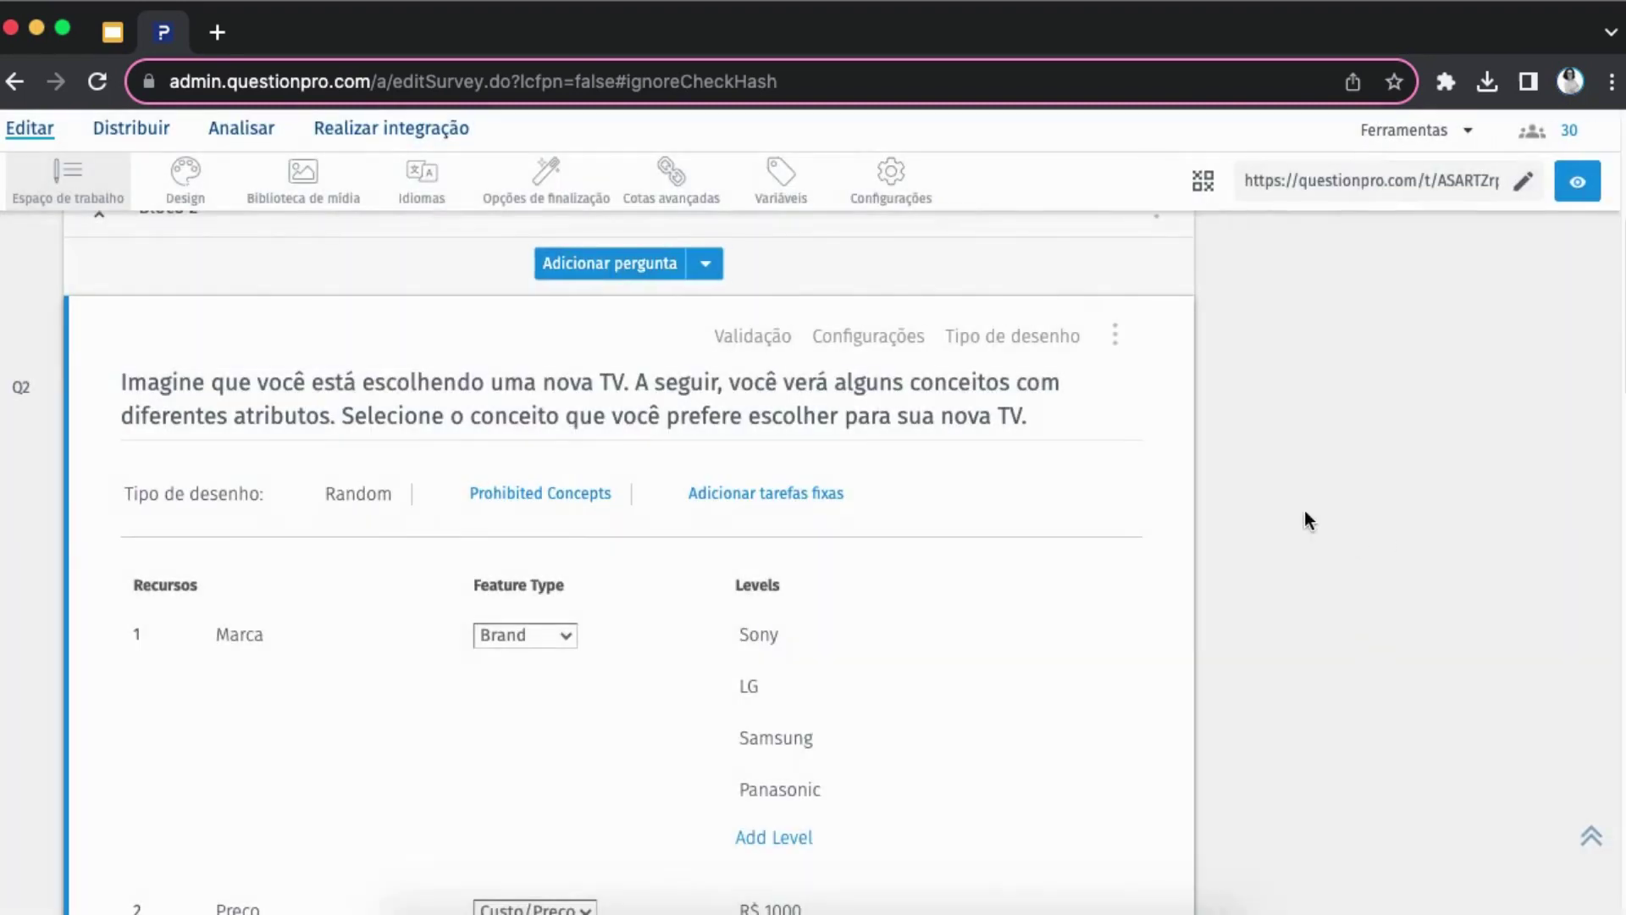
Review the conjoint question's features, their feature types and levels, from Marca through Resolução to the task settings
{"action": "scroll", "coordinate": [1126, 489], "scroll_direction": "down", "scroll_amount": 2}
{"action": "scroll", "coordinate": [1123, 482], "scroll_direction": "down", "scroll_amount": 3}
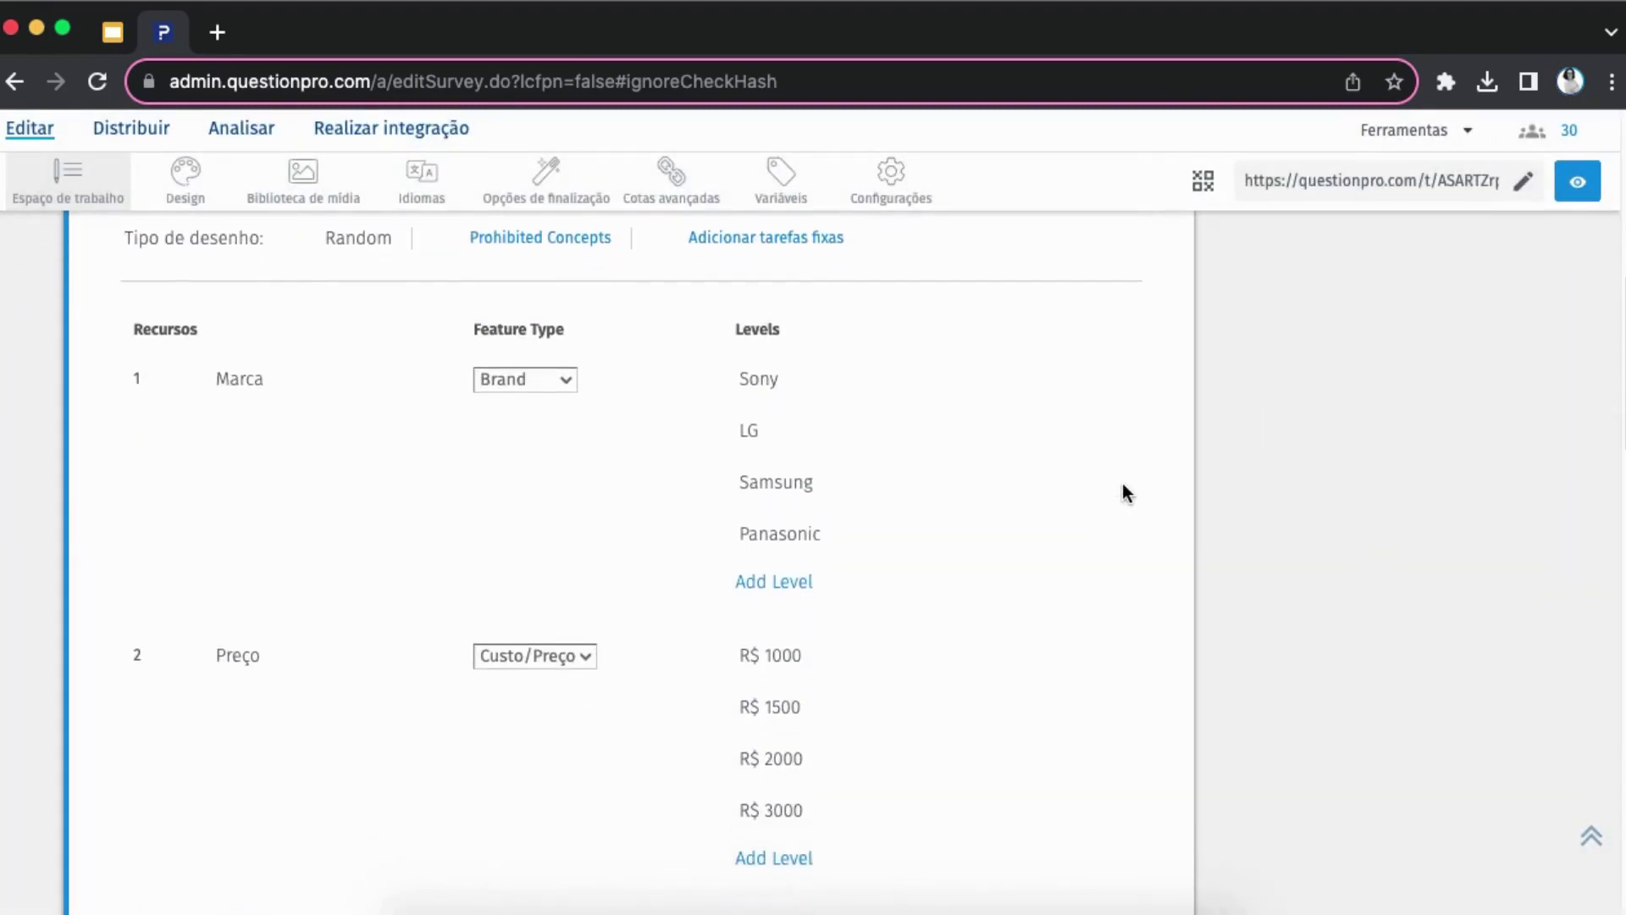
{"action": "scroll", "coordinate": [421, 279], "scroll_direction": "up", "scroll_amount": 1}
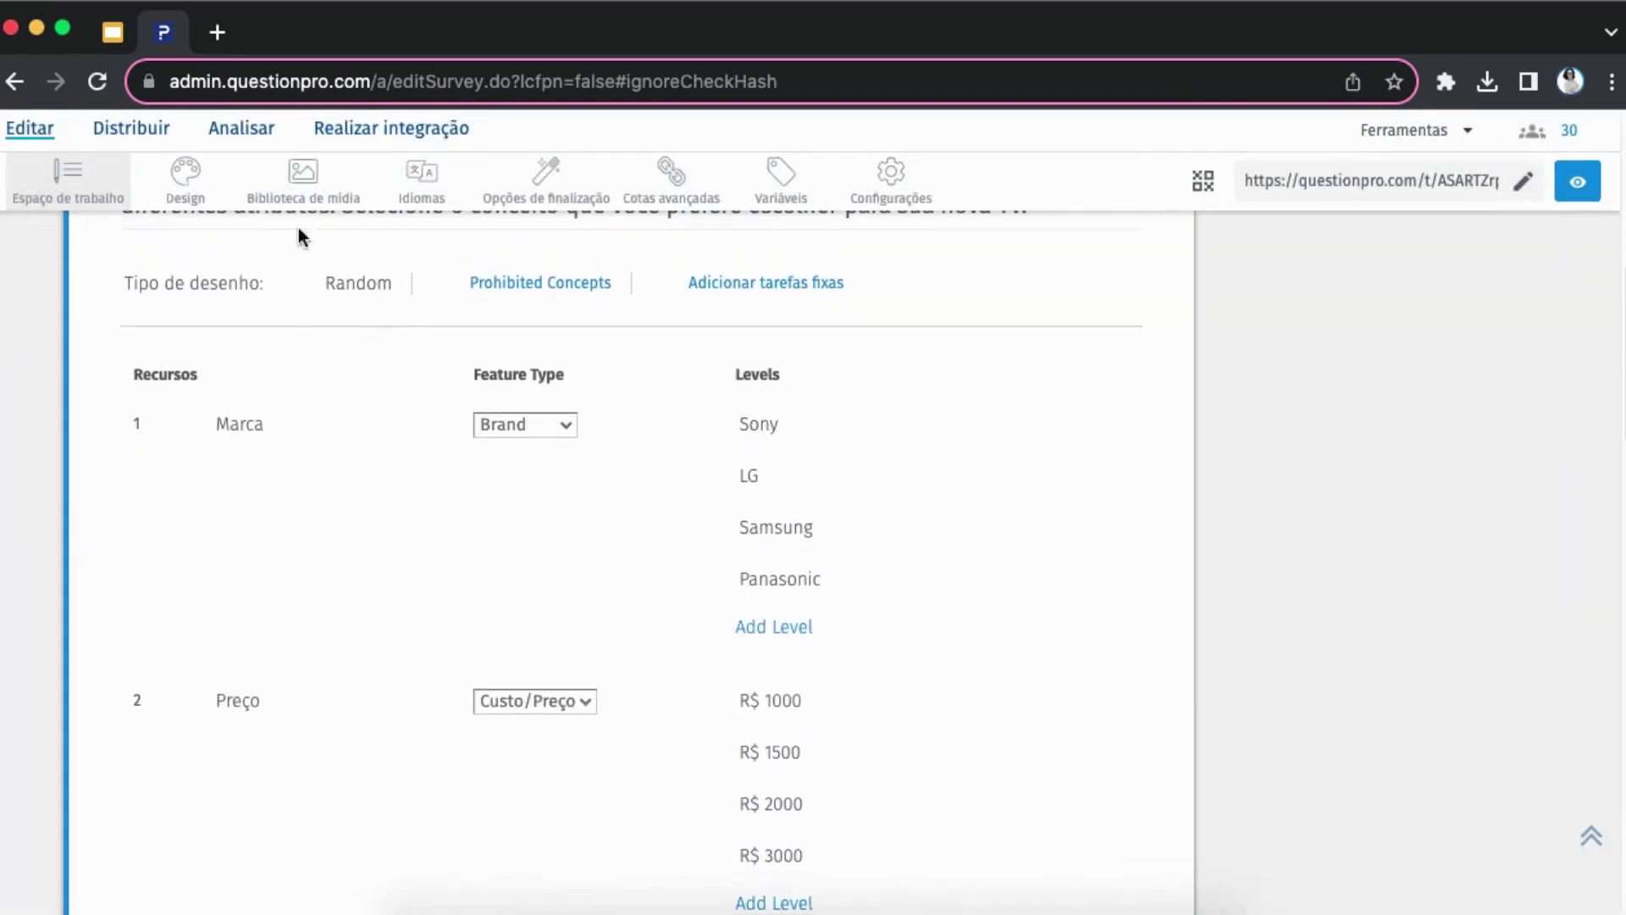
{"action": "scroll", "coordinate": [1130, 457], "scroll_direction": "down", "scroll_amount": 3}
{"action": "scroll", "coordinate": [1124, 459], "scroll_direction": "up", "scroll_amount": 2}
{"action": "scroll", "coordinate": [782, 517], "scroll_direction": "up", "scroll_amount": 1}
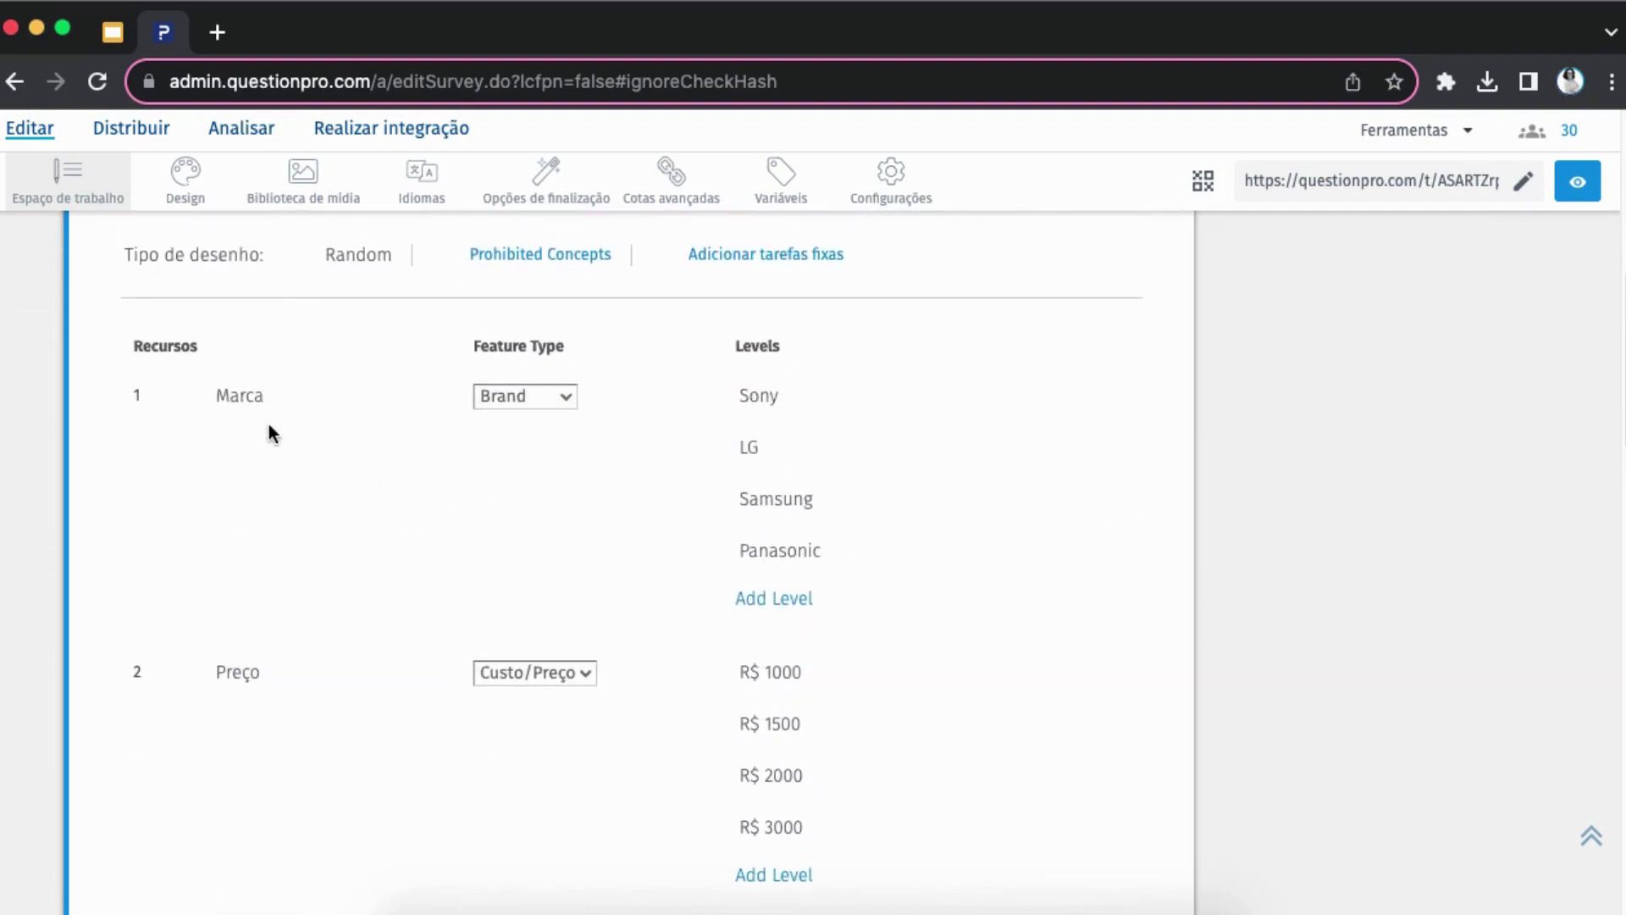
{"action": "scroll", "coordinate": [267, 423], "scroll_direction": "down", "scroll_amount": 9}
{"action": "scroll", "coordinate": [313, 674], "scroll_direction": "up", "scroll_amount": 7}
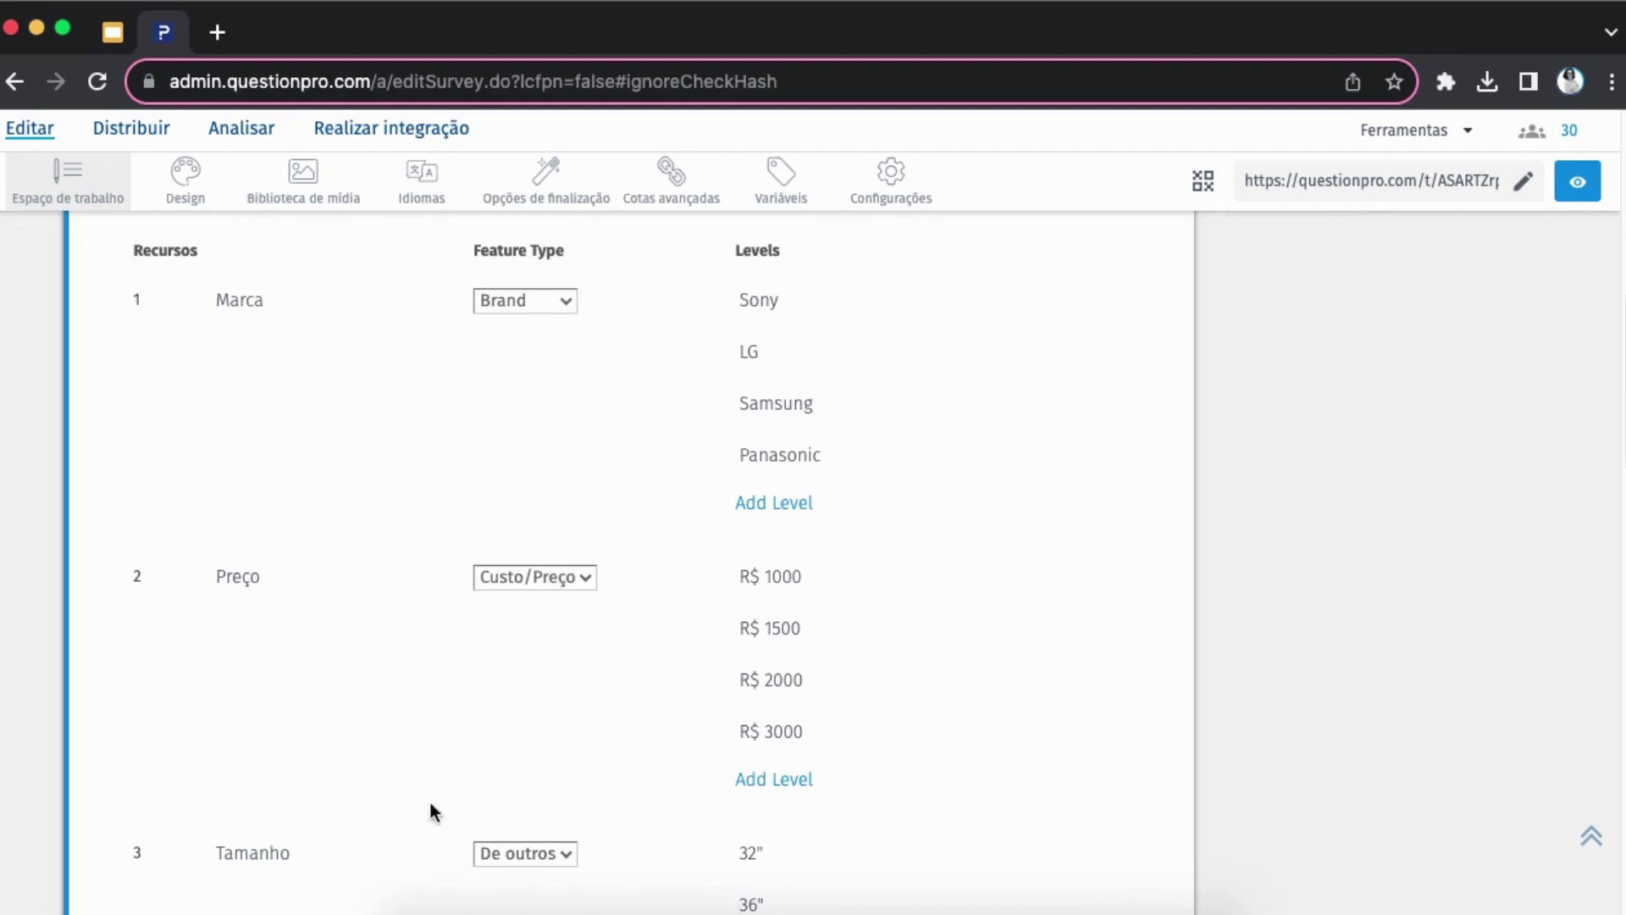
{"action": "scroll", "coordinate": [447, 707], "scroll_direction": "down", "scroll_amount": 5}
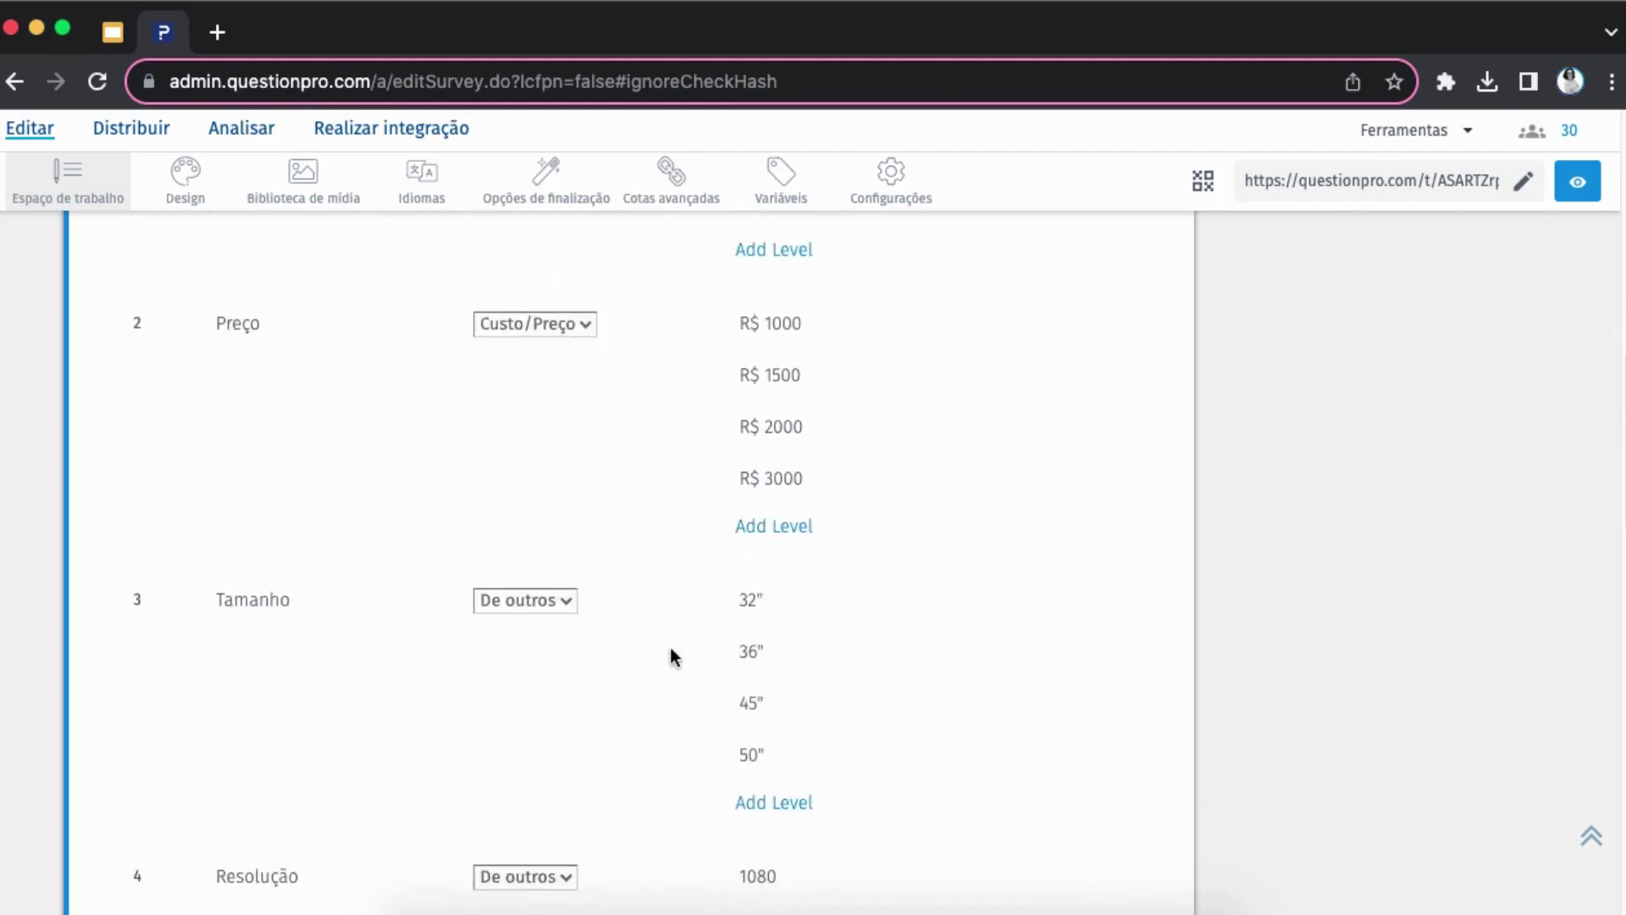
{"action": "scroll", "coordinate": [635, 642], "scroll_direction": "up", "scroll_amount": 8}
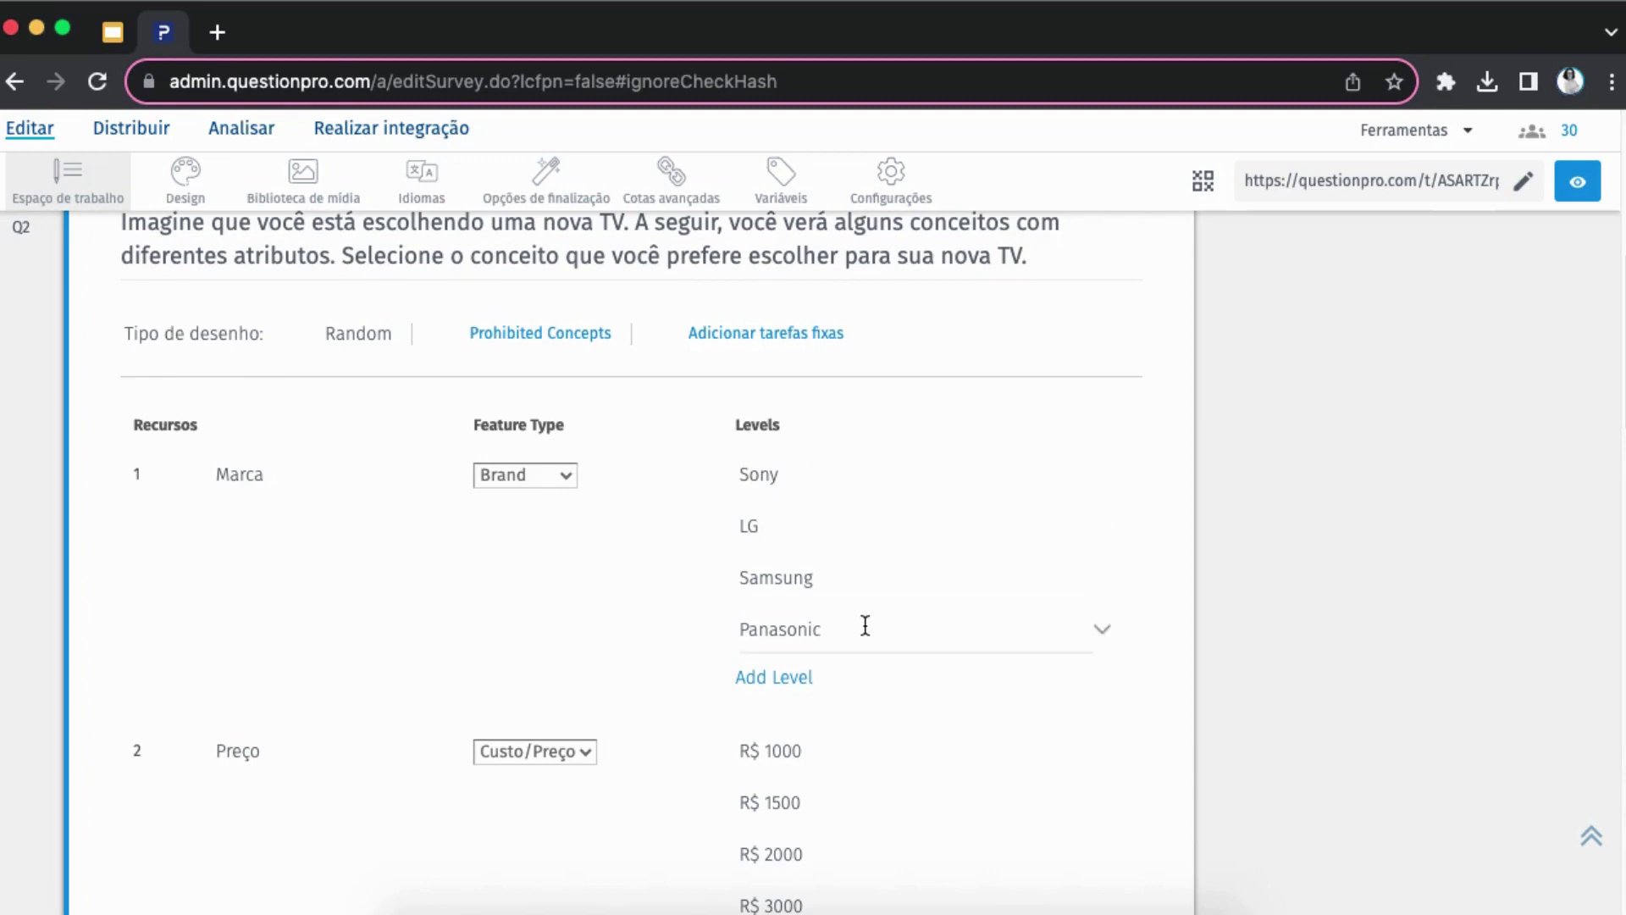
{"action": "scroll", "coordinate": [908, 483], "scroll_direction": "down", "scroll_amount": 1}
{"action": "scroll", "coordinate": [901, 454], "scroll_direction": "down", "scroll_amount": 5}
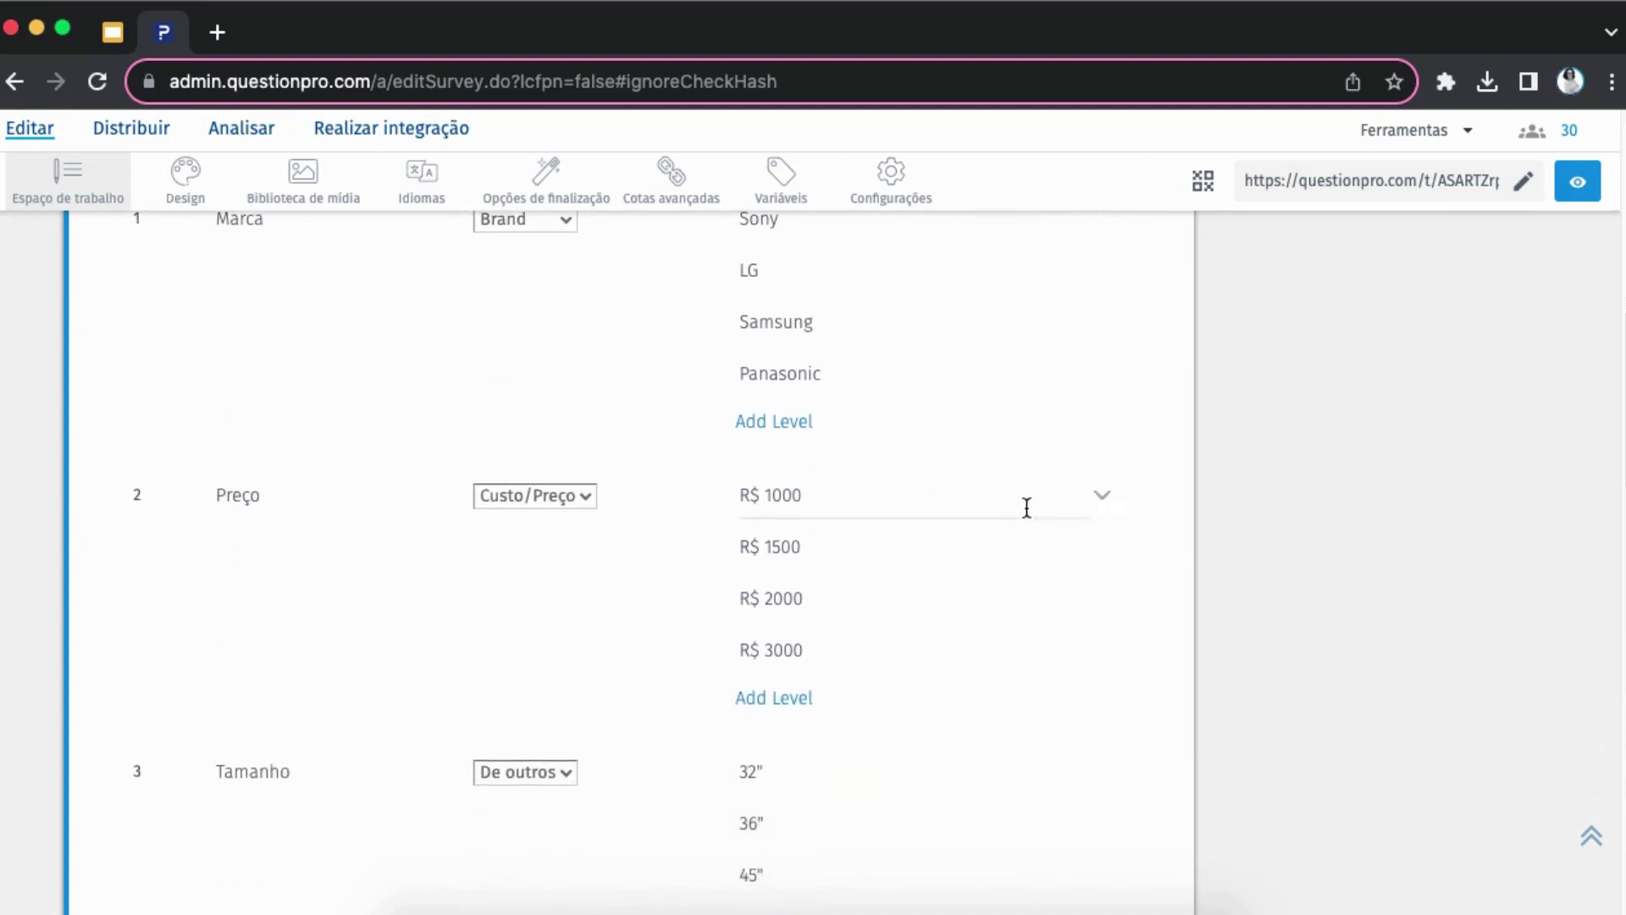
{"action": "scroll", "coordinate": [984, 516], "scroll_direction": "down", "scroll_amount": 7}
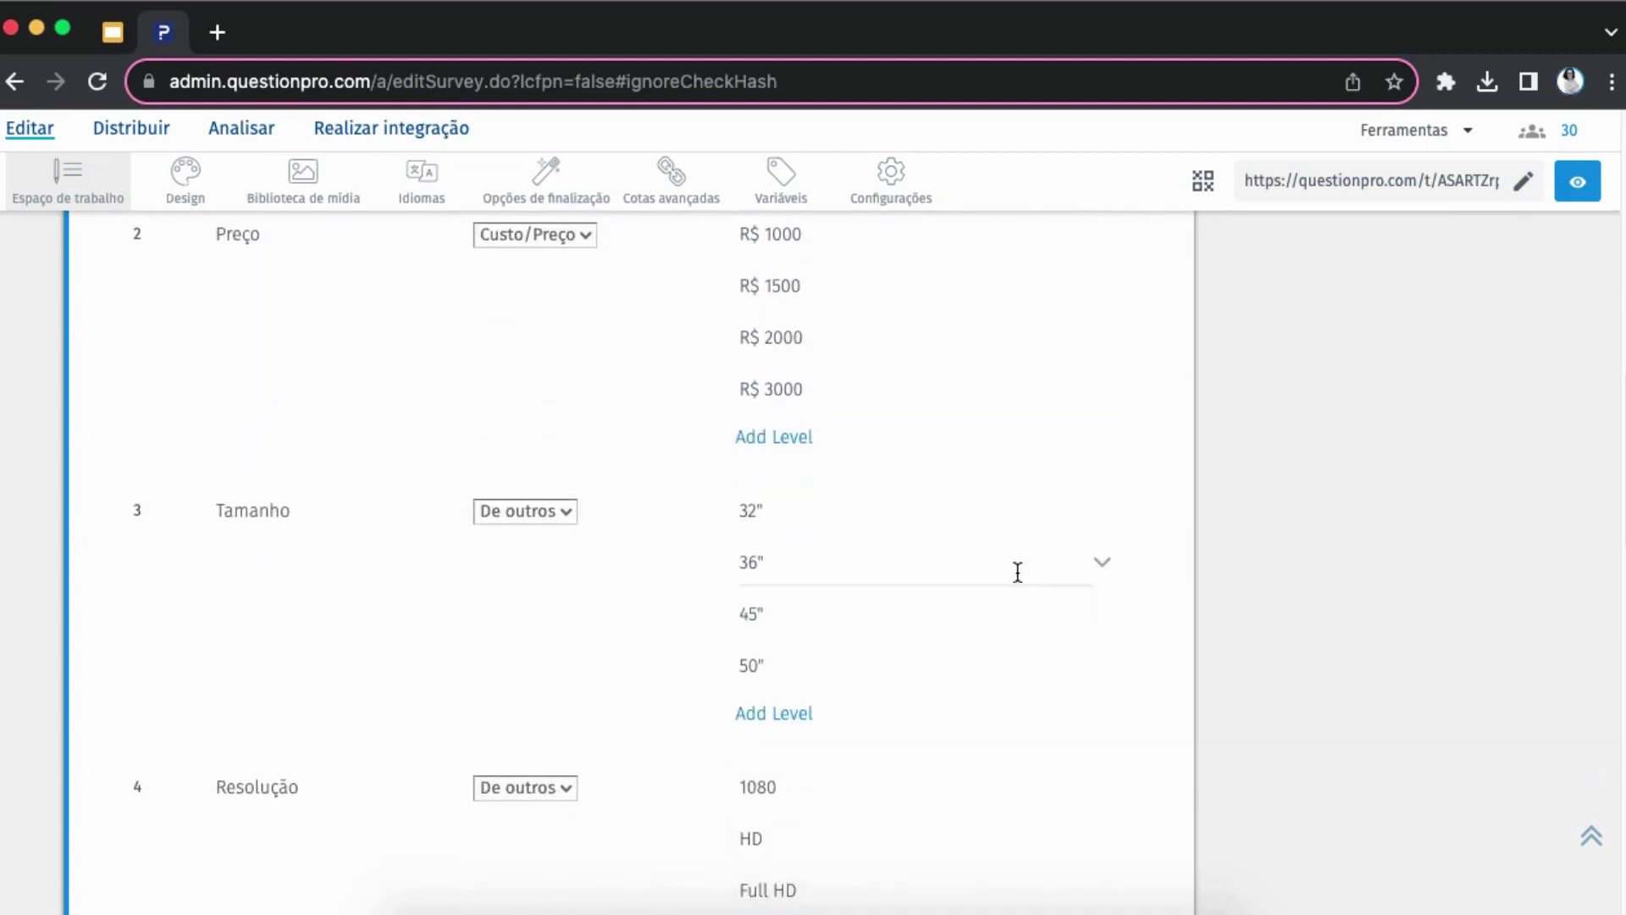
{"action": "scroll", "coordinate": [999, 629], "scroll_direction": "down", "scroll_amount": 5}
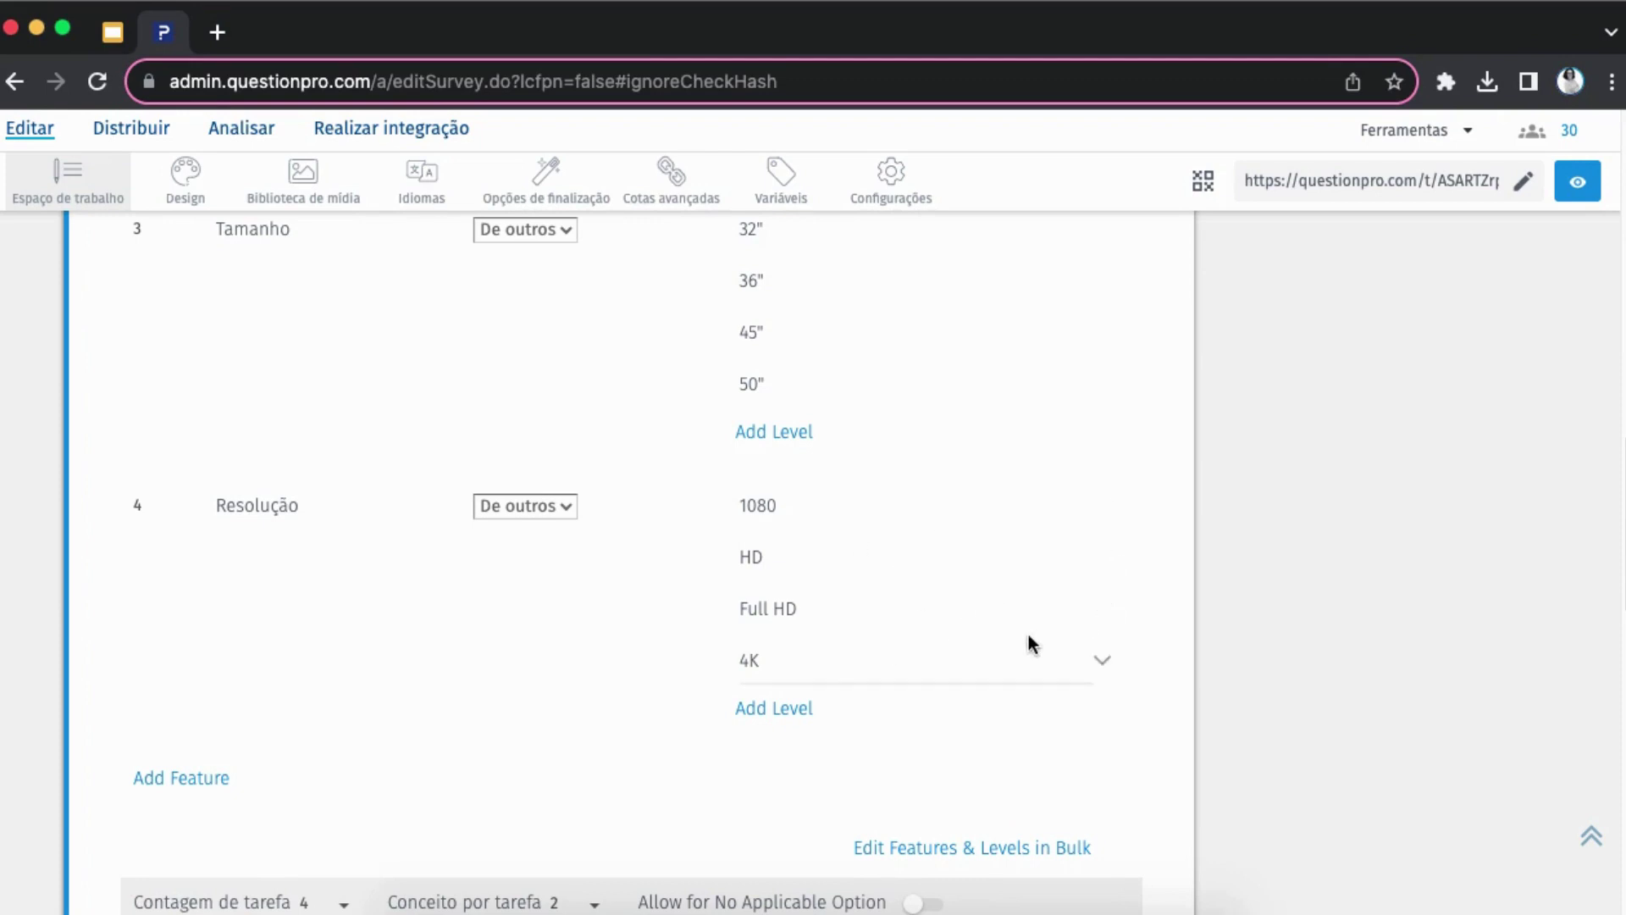
{"action": "scroll", "coordinate": [573, 685], "scroll_direction": "down", "scroll_amount": 2}
{"action": "scroll", "coordinate": [571, 684], "scroll_direction": "down", "scroll_amount": 1}
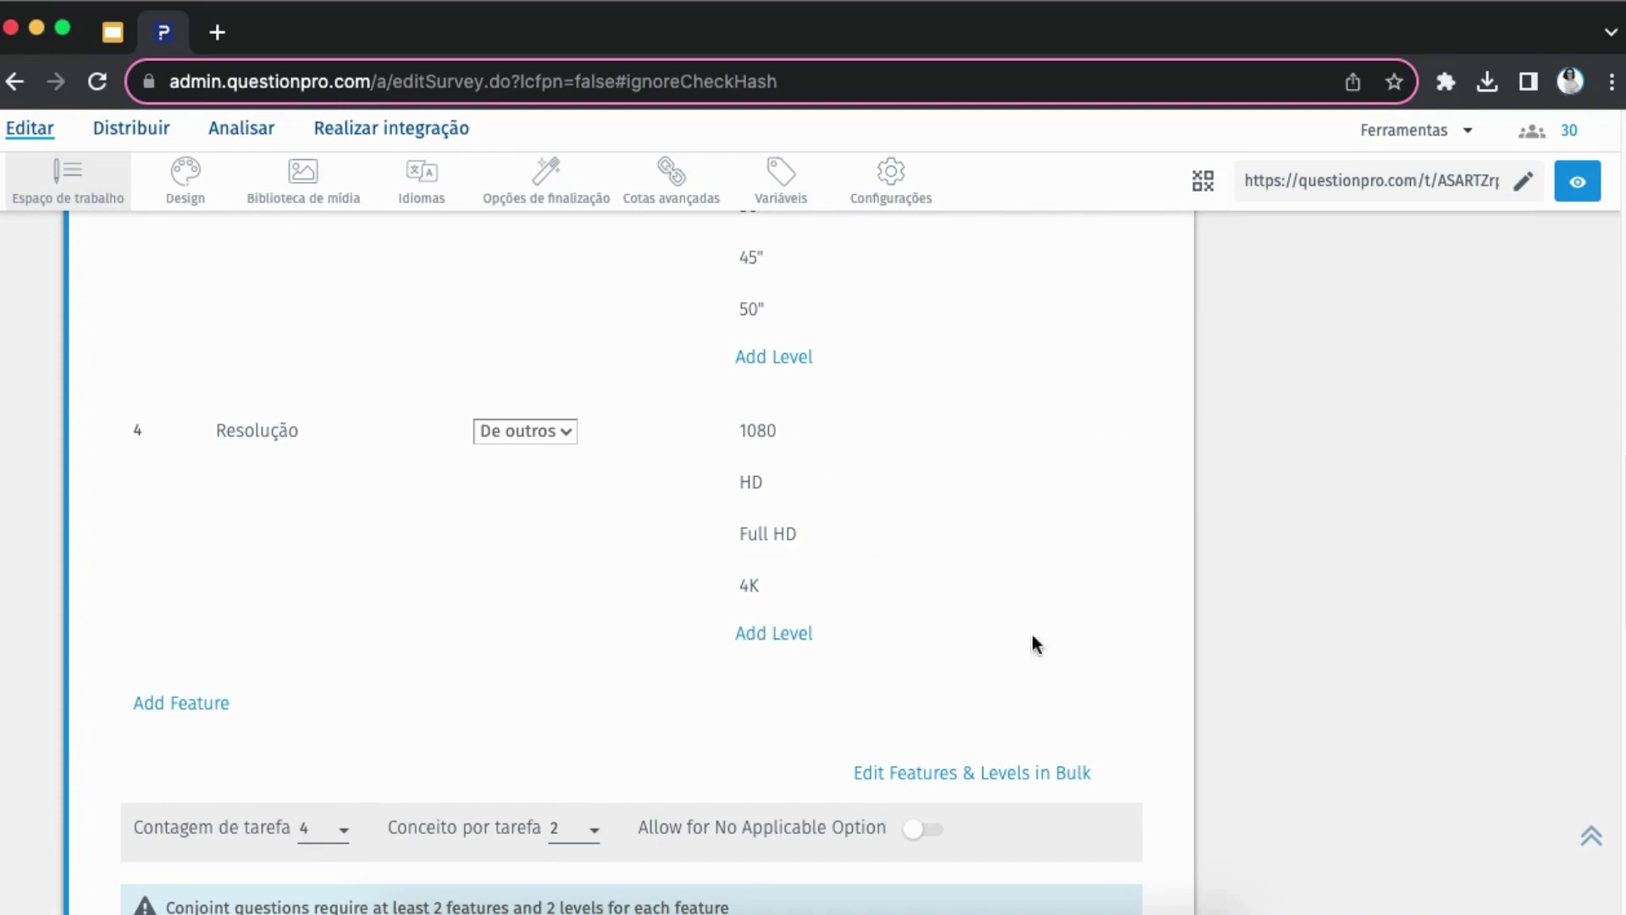
Open the bulk editor for features and levels, review the lists for all four features, and close it without saving
{"action": "left_click", "coordinate": [997, 780]}
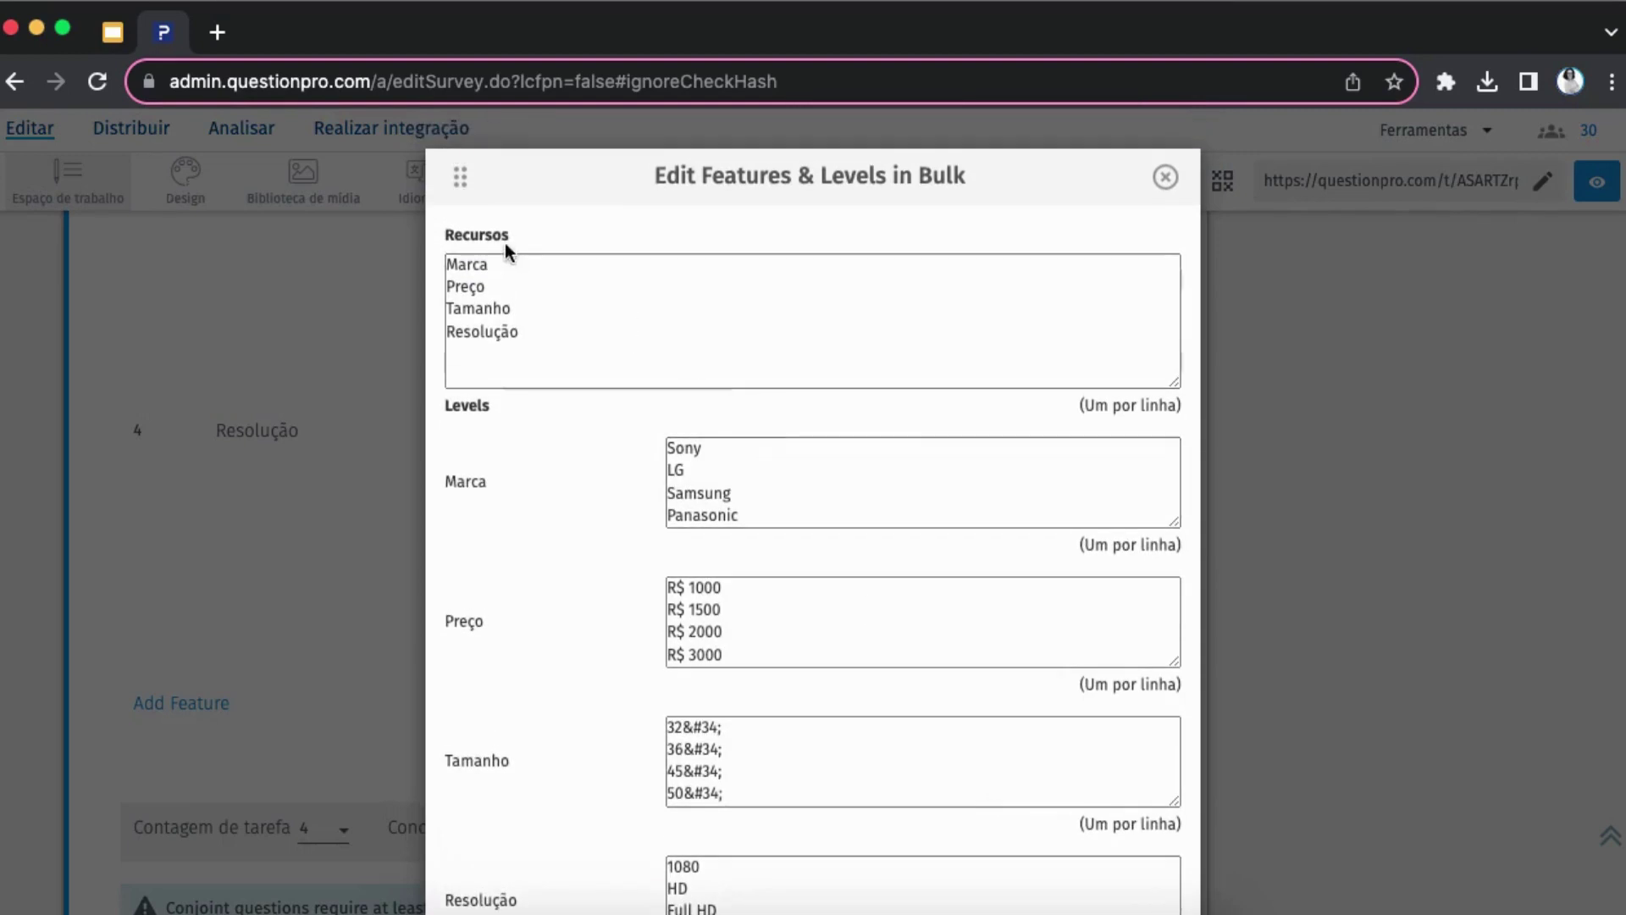
{"action": "left_click", "coordinate": [569, 325]}
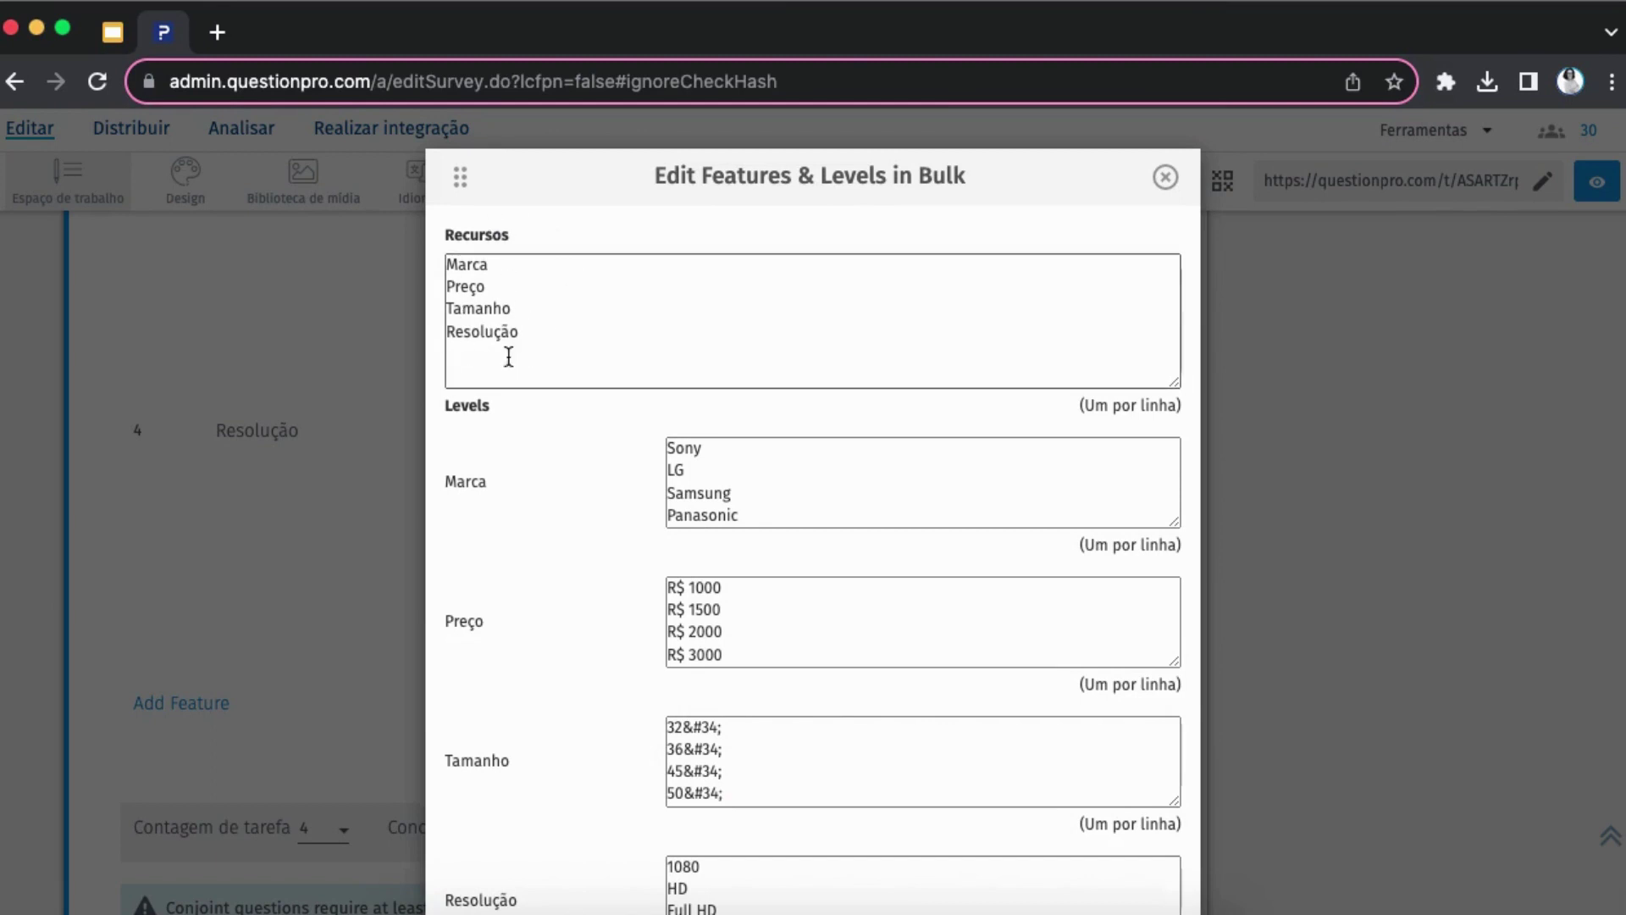
{"action": "double_click", "coordinate": [462, 481]}
{"action": "left_click", "coordinate": [462, 618]}
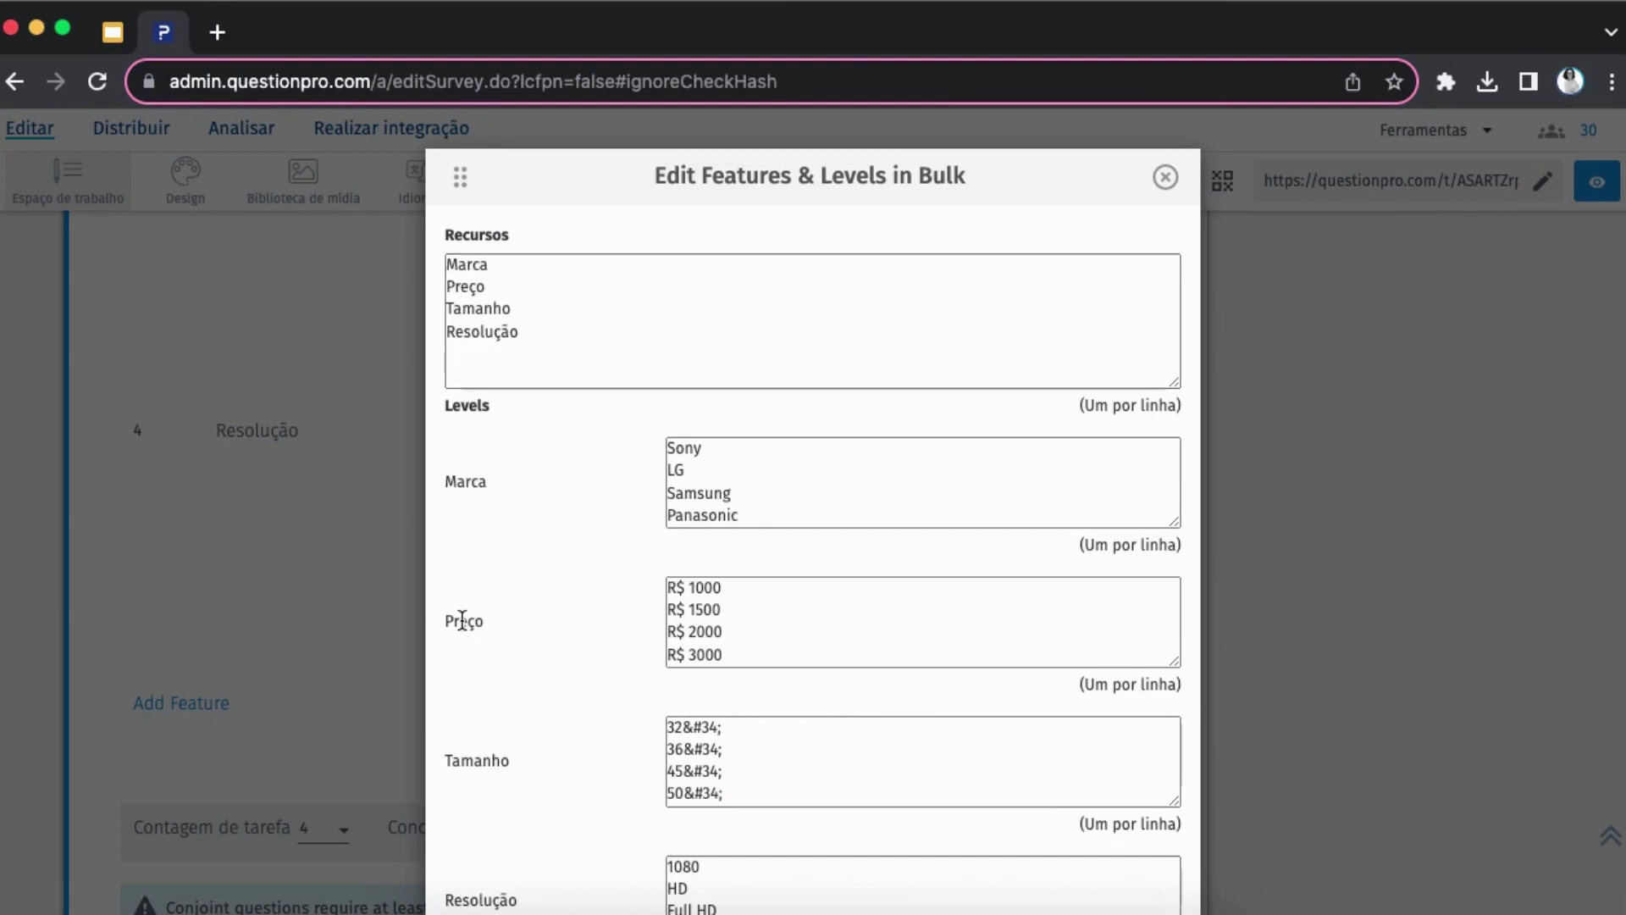
{"action": "left_click", "coordinate": [684, 617]}
{"action": "left_click", "coordinate": [794, 480]}
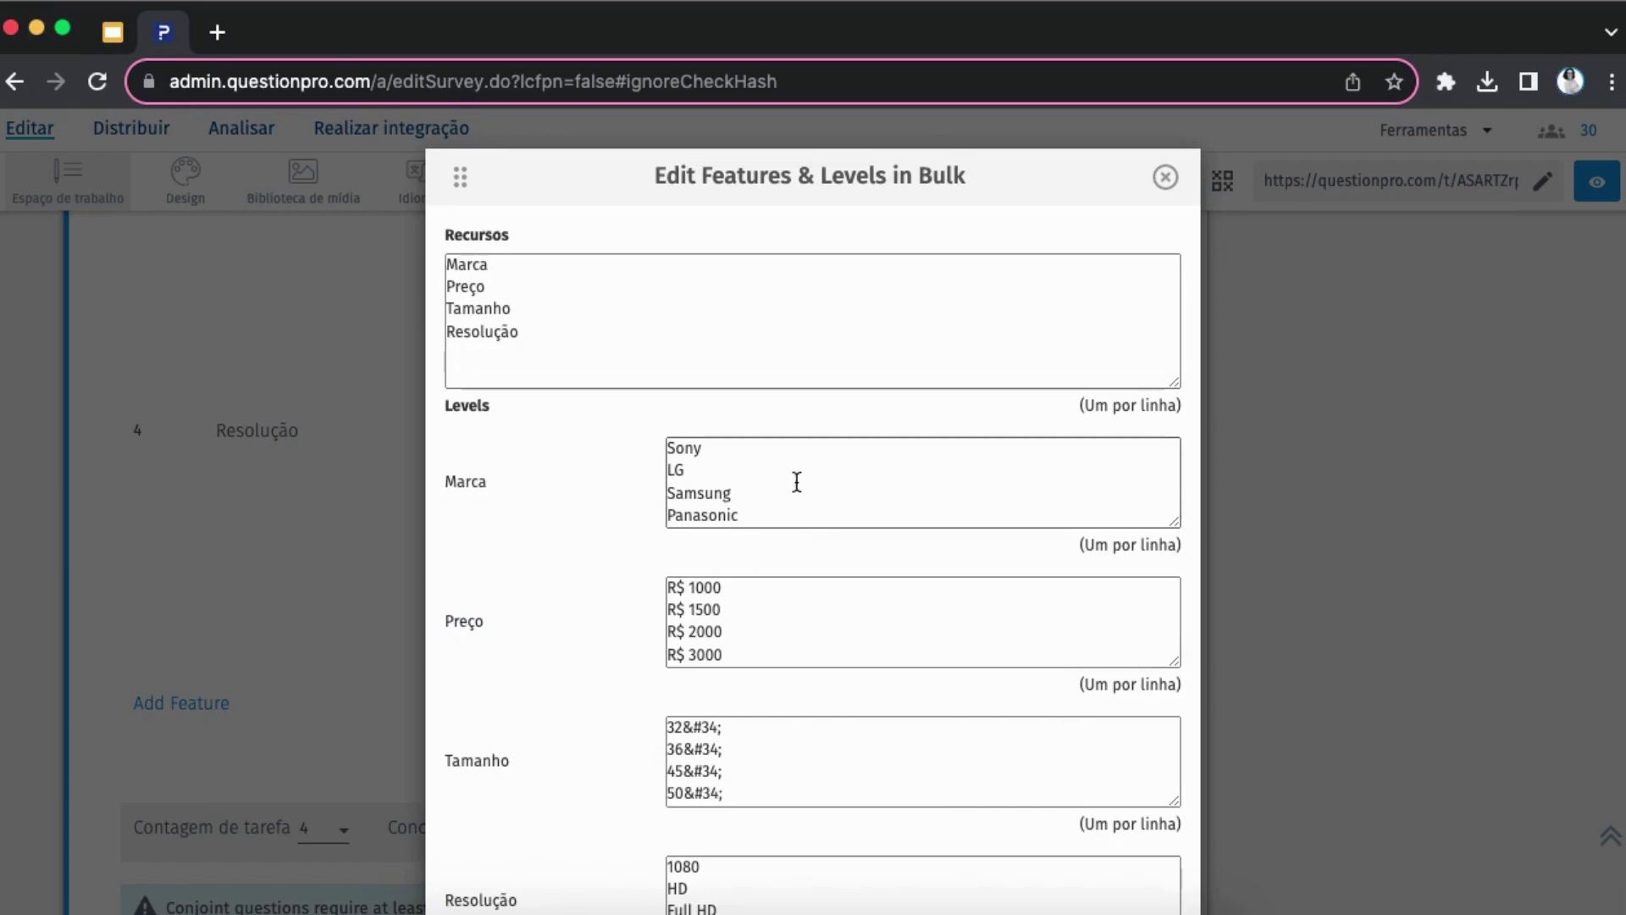
{"action": "scroll", "coordinate": [795, 479], "scroll_direction": "down", "scroll_amount": 3}
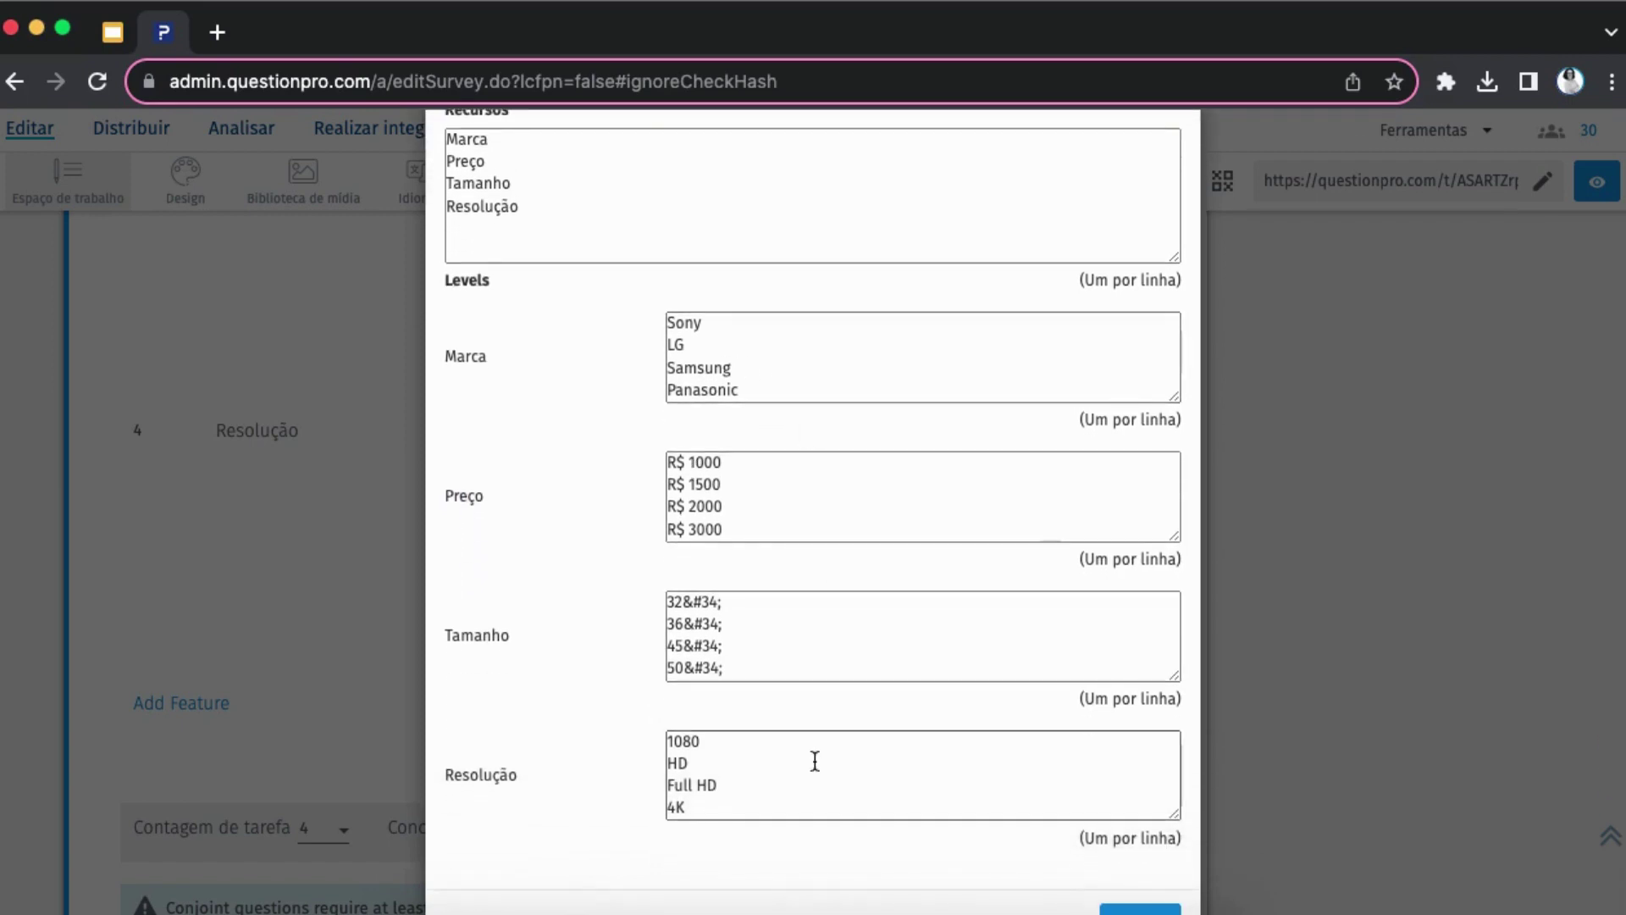
{"action": "scroll", "coordinate": [754, 356], "scroll_direction": "down", "scroll_amount": 2}
{"action": "scroll", "coordinate": [778, 385], "scroll_direction": "down", "scroll_amount": 2}
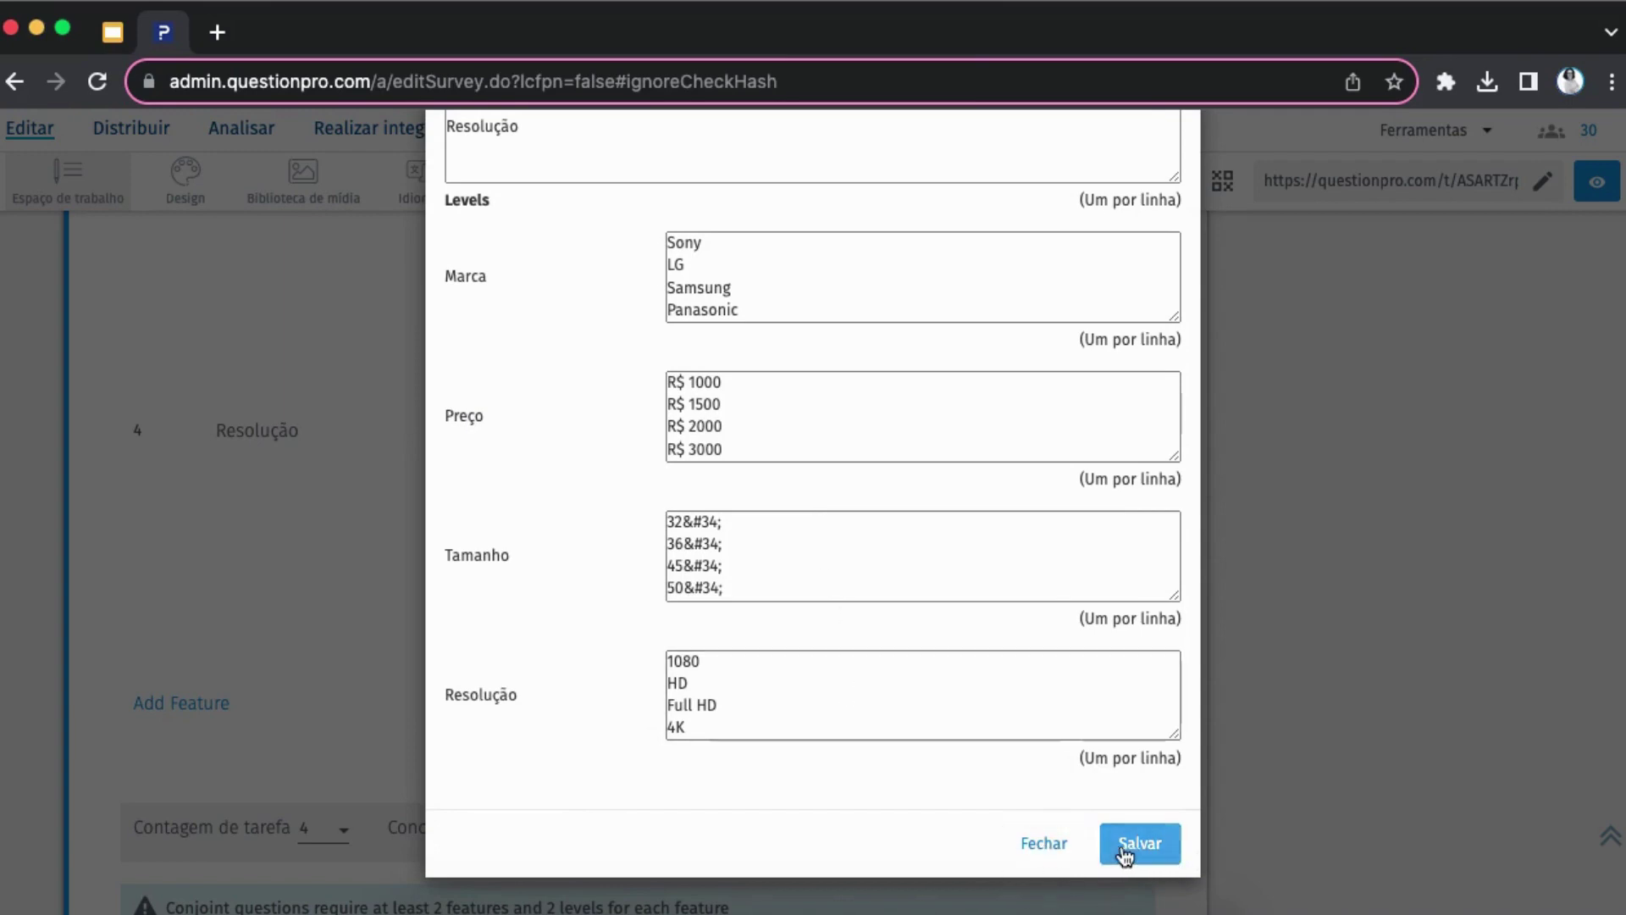
{"action": "left_click", "coordinate": [1045, 847]}
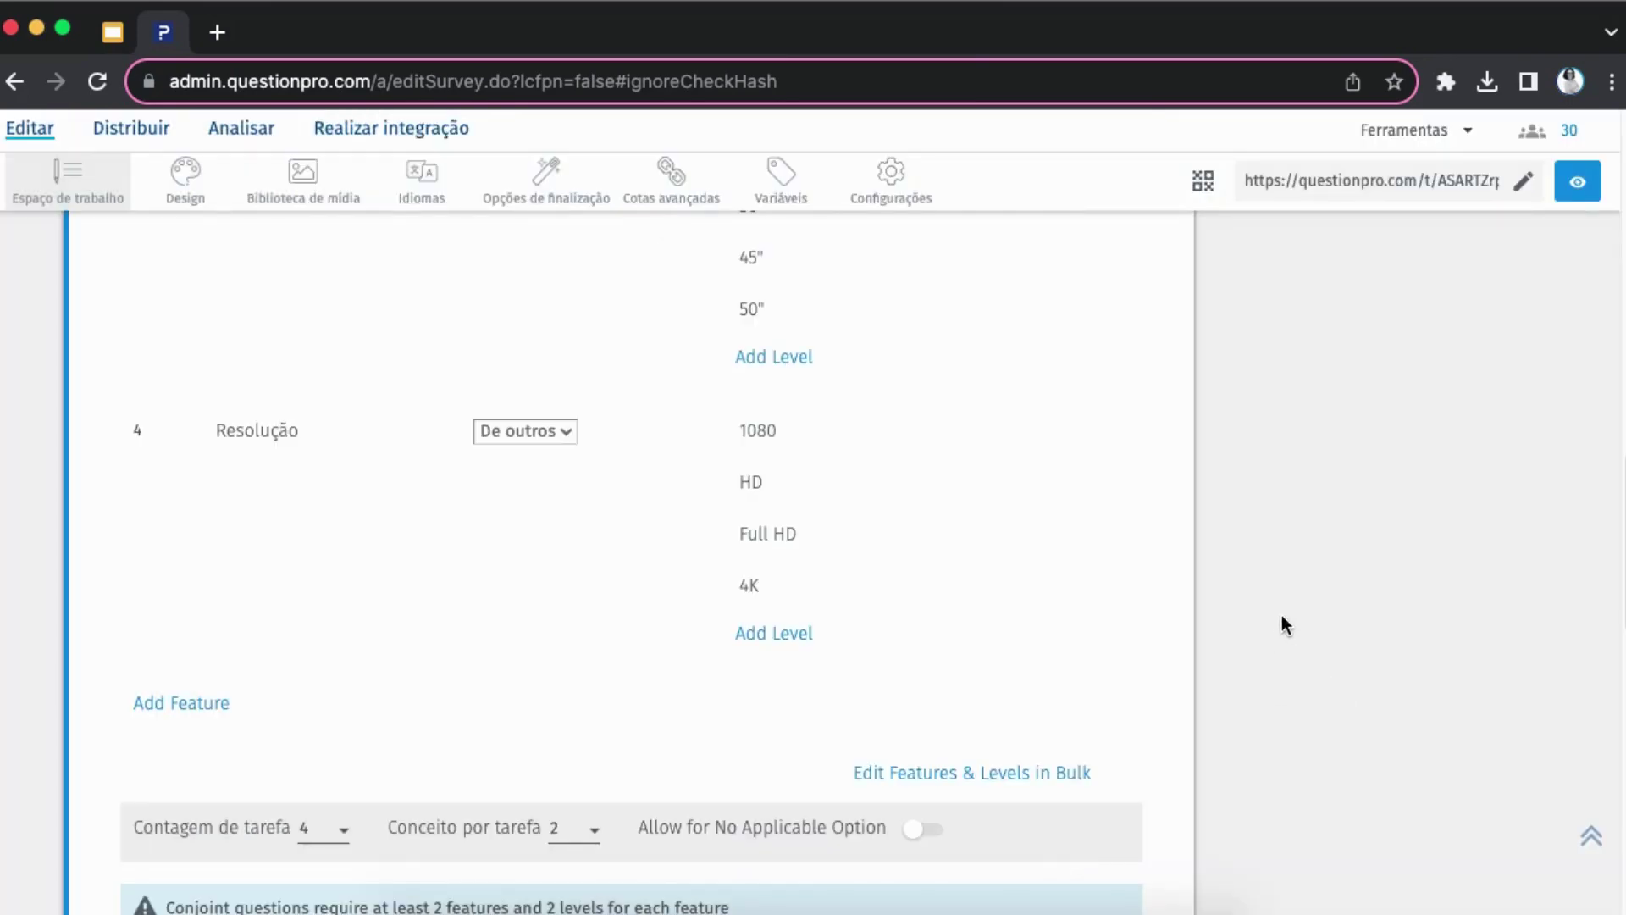
{"action": "scroll", "coordinate": [1283, 626], "scroll_direction": "down", "scroll_amount": 2}
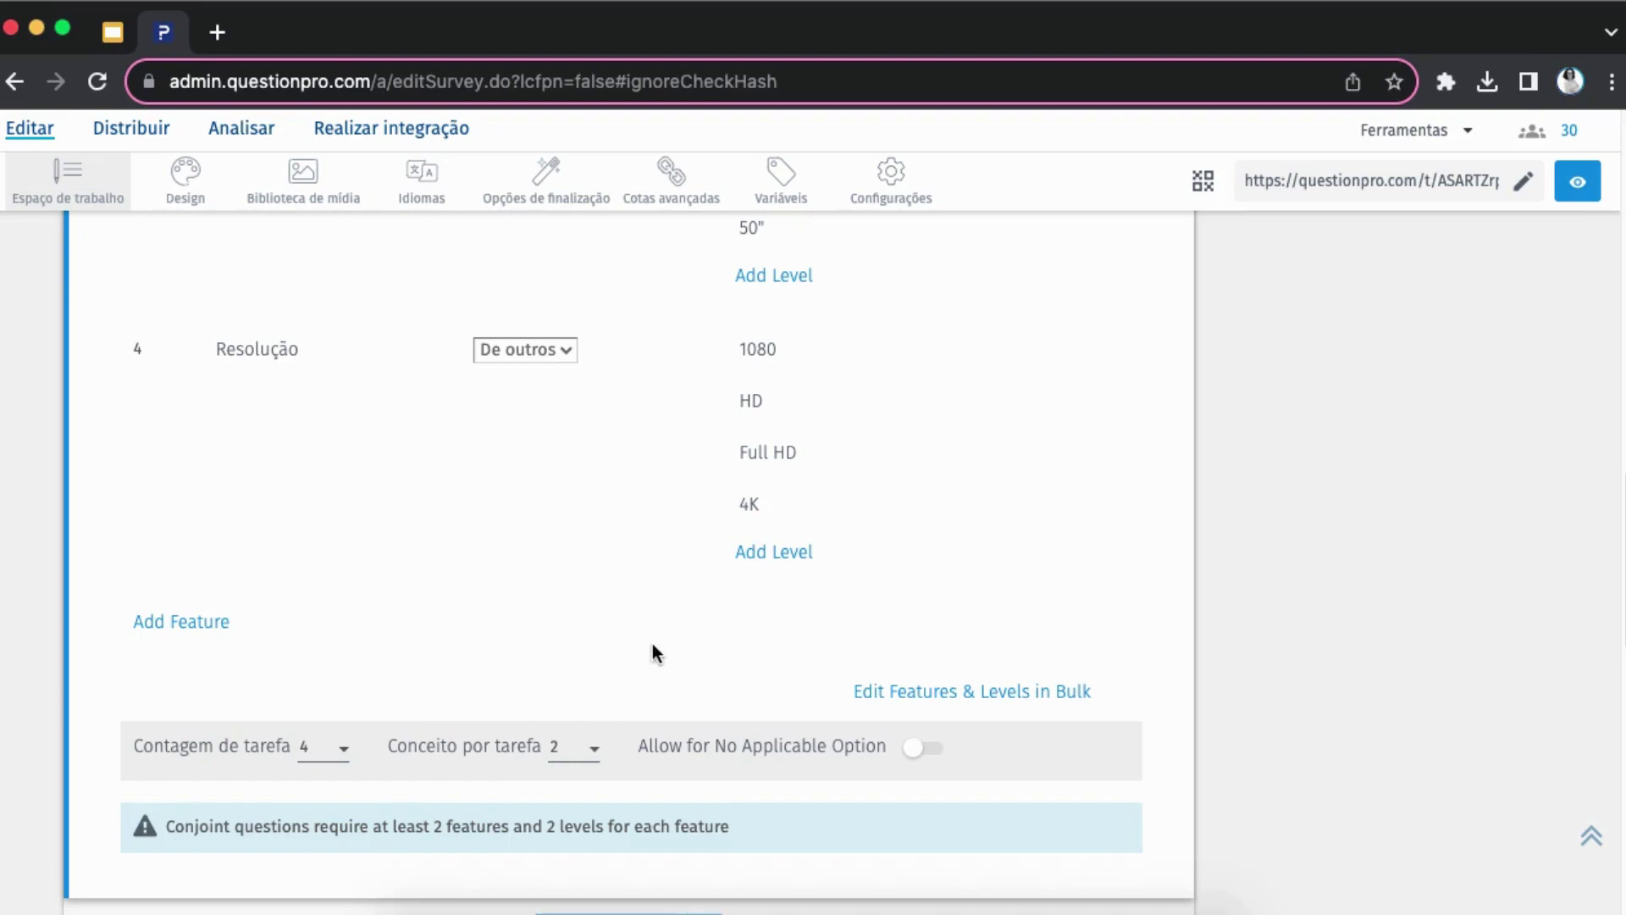
{"action": "scroll", "coordinate": [656, 652], "scroll_direction": "up", "scroll_amount": 2}
{"action": "scroll", "coordinate": [637, 681], "scroll_direction": "up", "scroll_amount": 10}
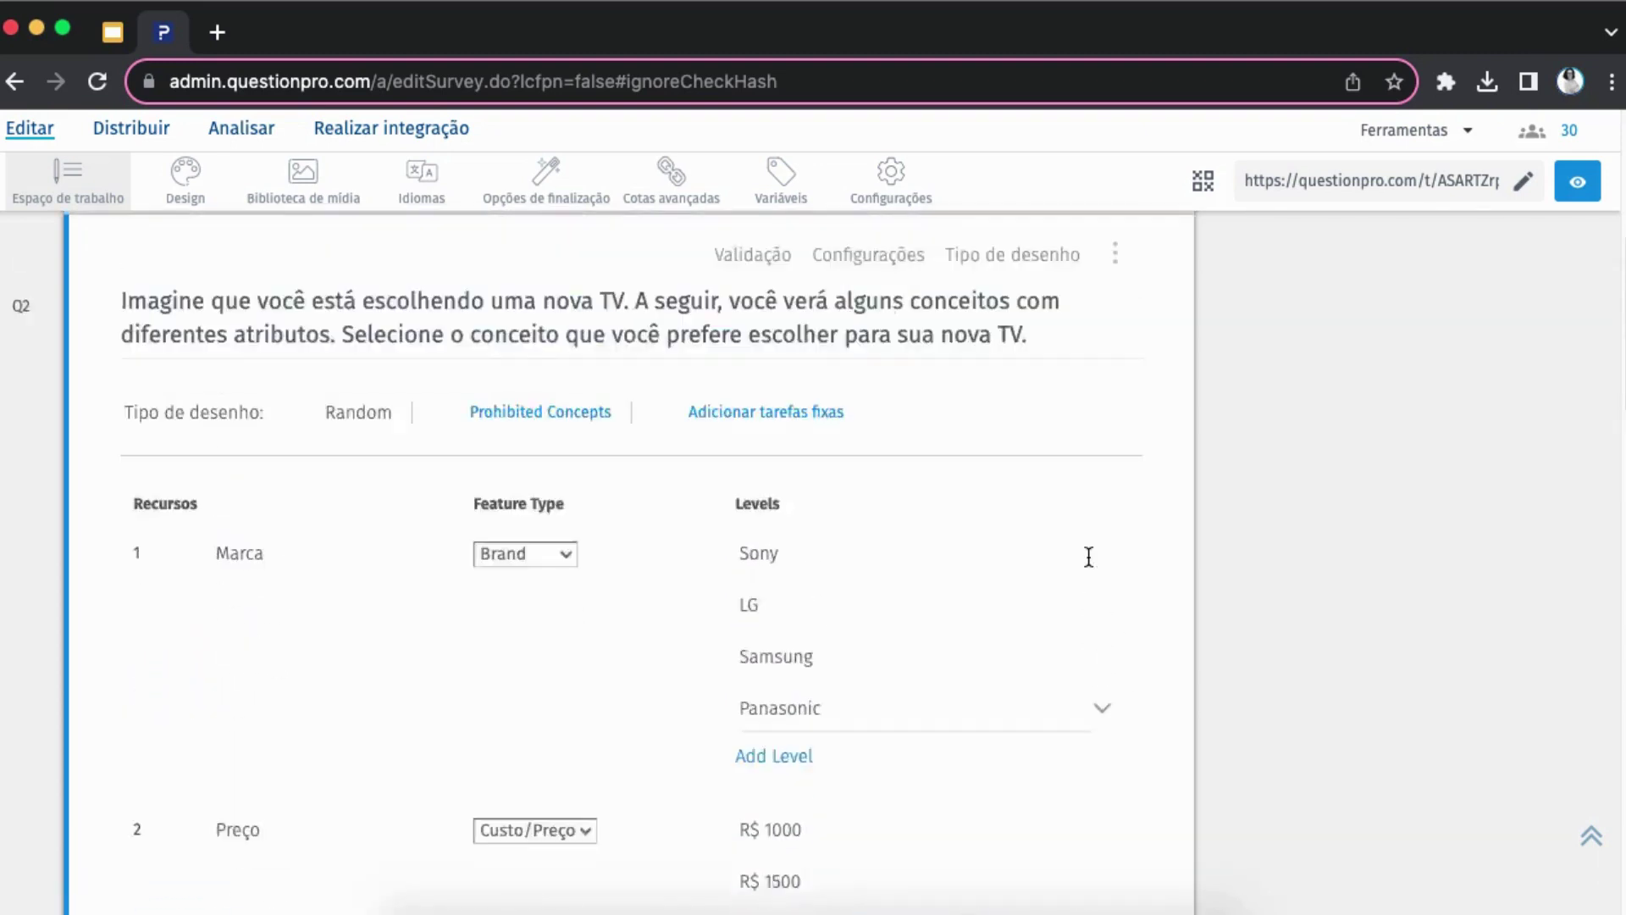
{"action": "scroll", "coordinate": [1088, 556], "scroll_direction": "up", "scroll_amount": 3}
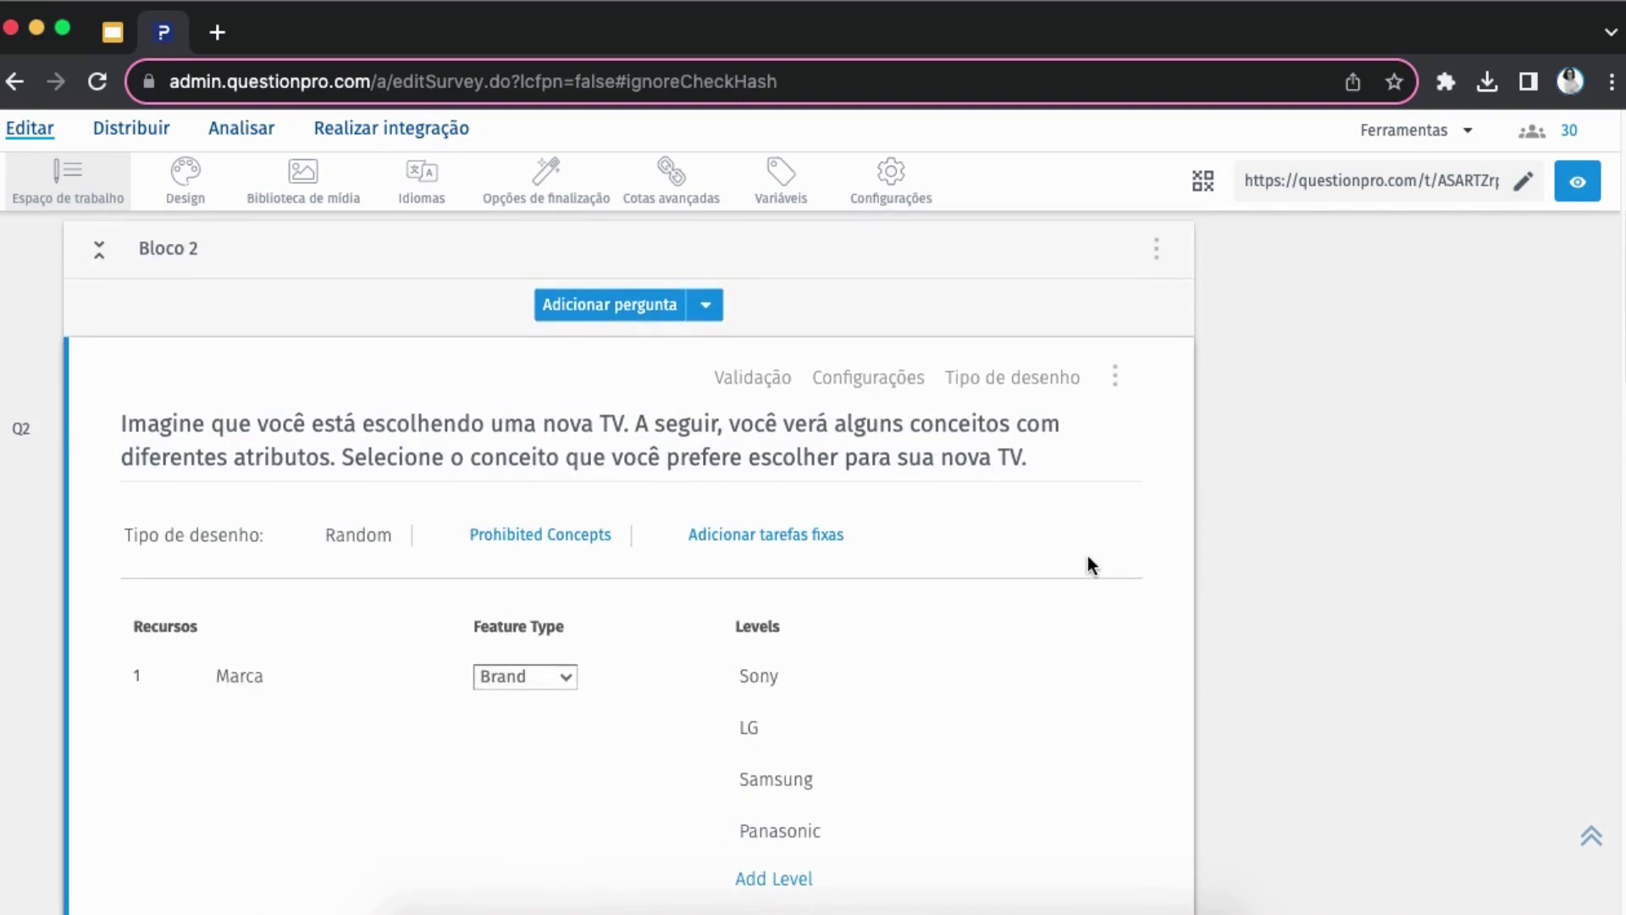
Preview the TV conjoint question and choose the Samsung R$ 3000, 50", Full HD concept in the first task
{"action": "left_click", "coordinate": [1118, 377]}
{"action": "left_click", "coordinate": [1034, 437]}
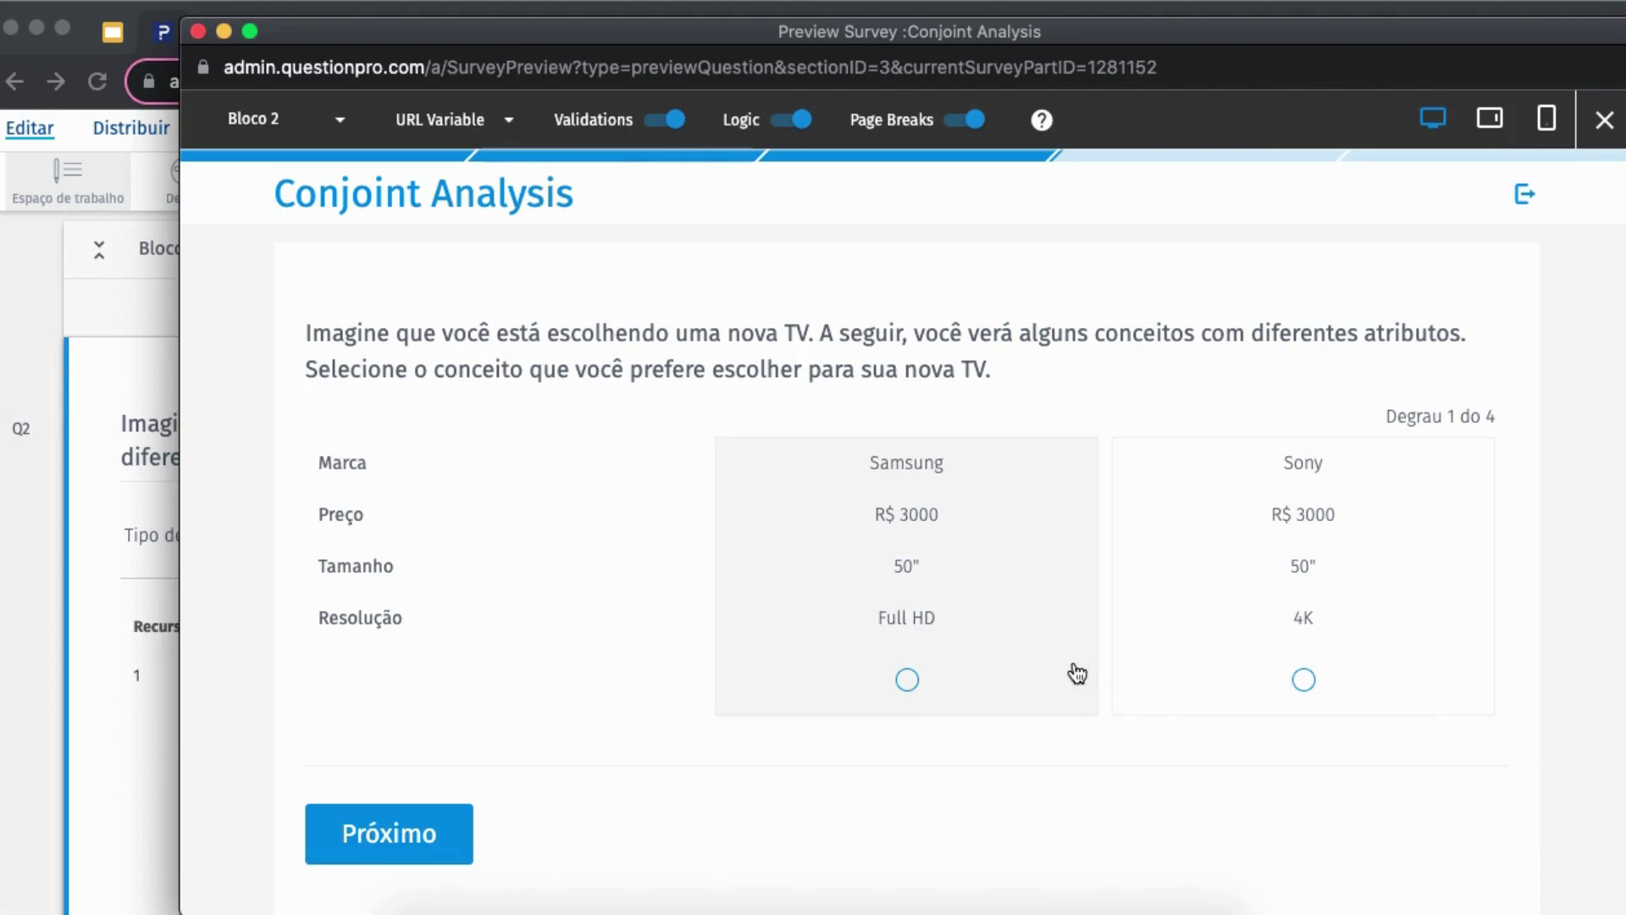
{"action": "left_click", "coordinate": [967, 687]}
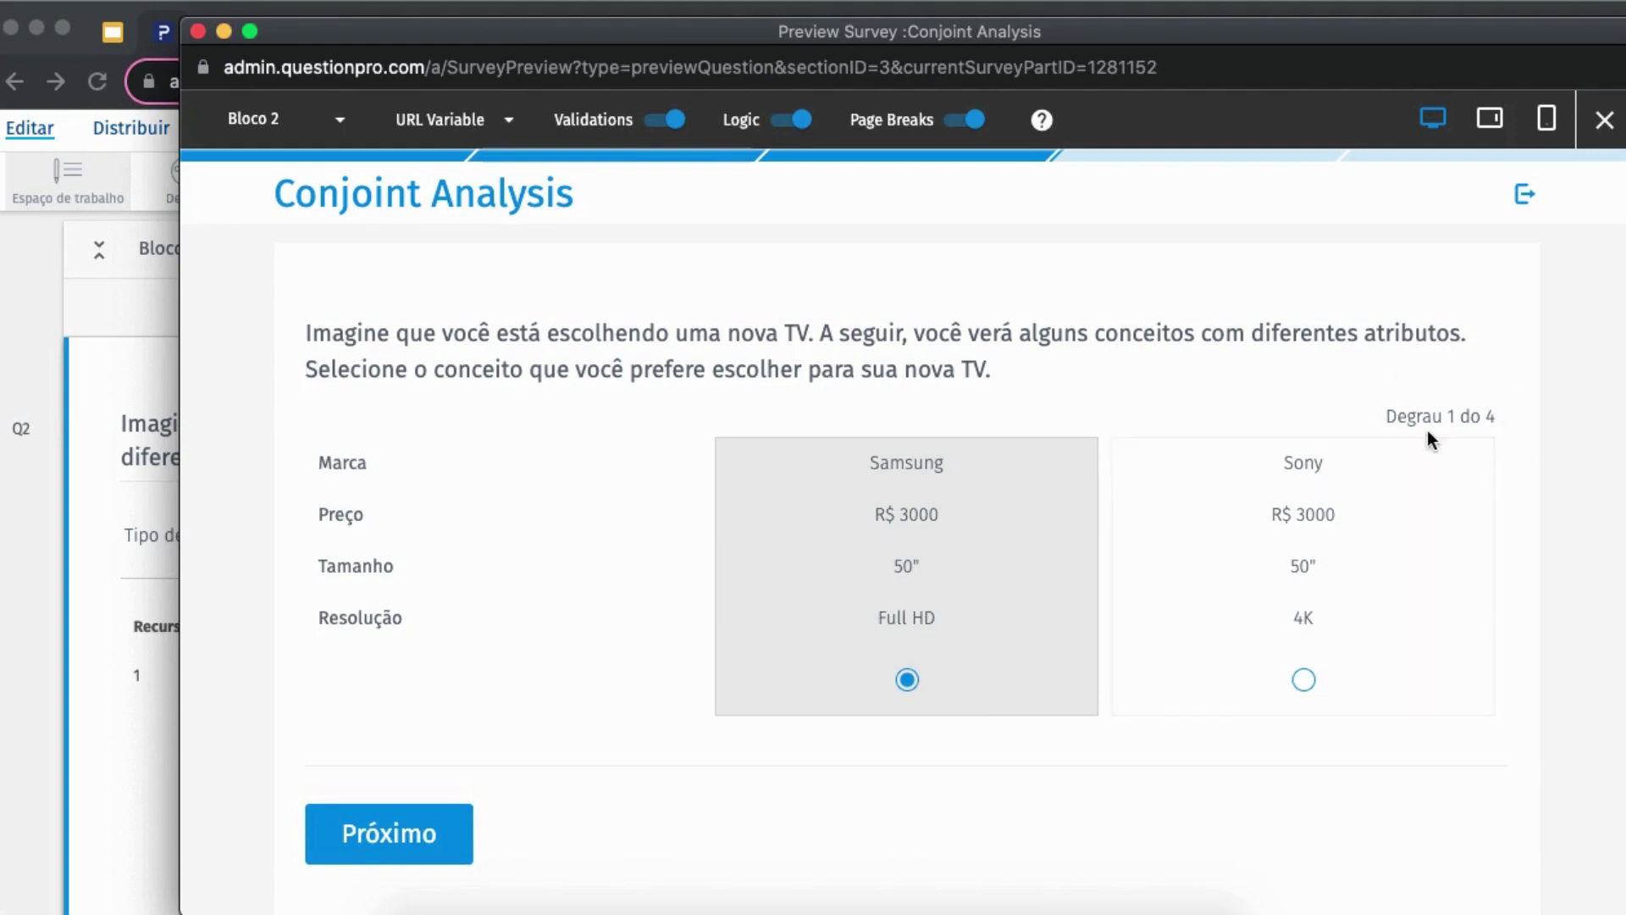
{"action": "left_click", "coordinate": [413, 845]}
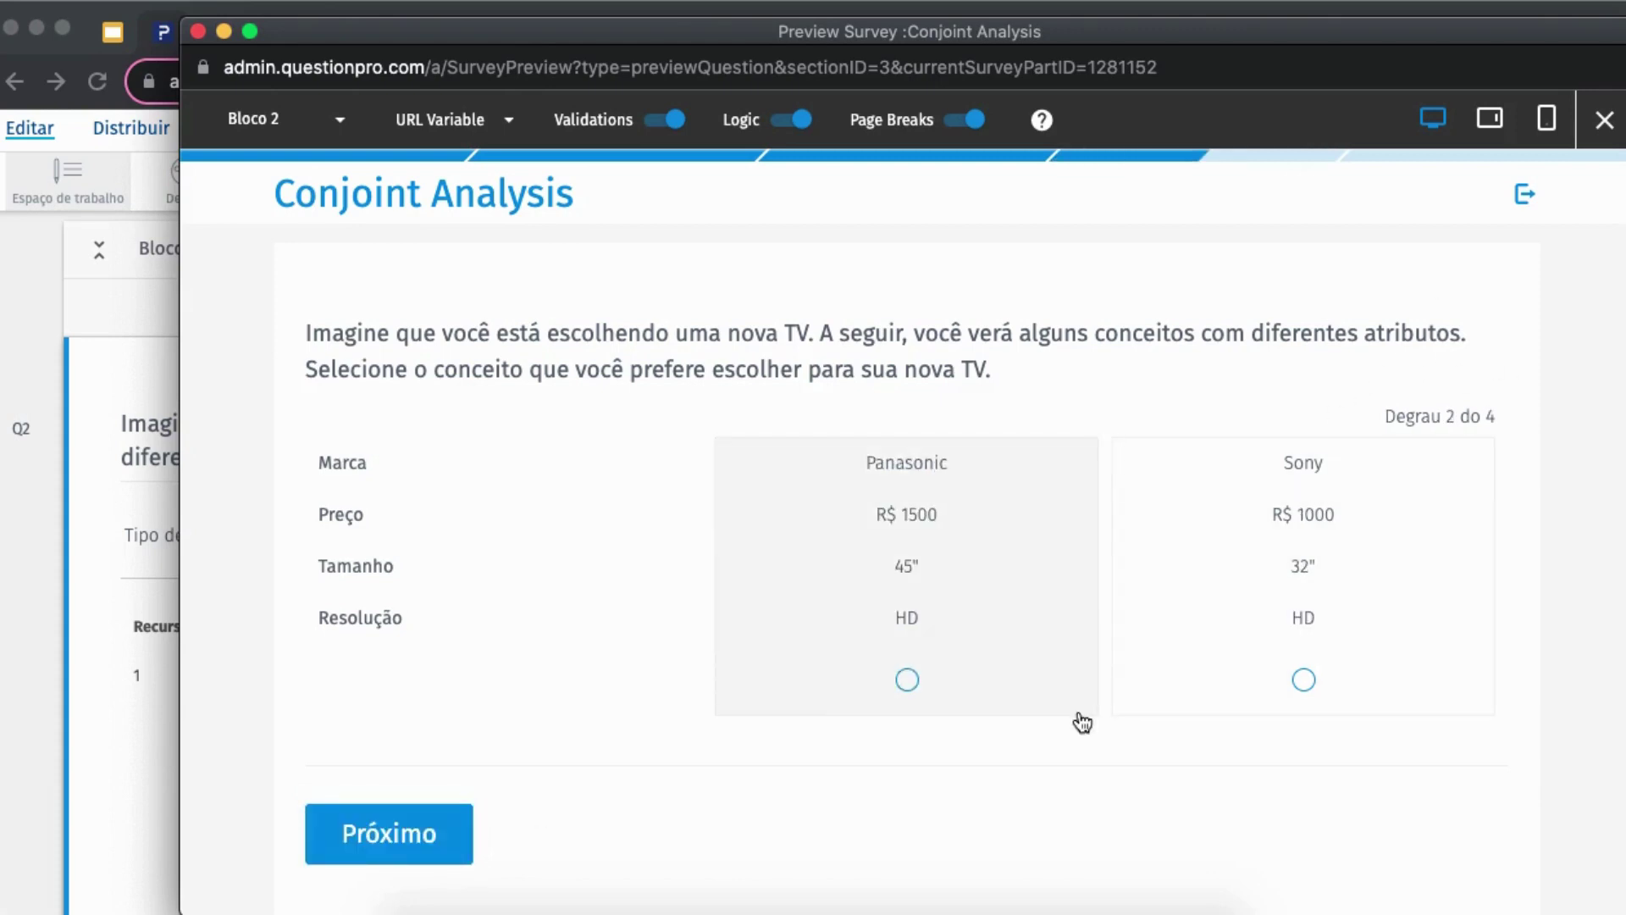
Choose the Panasonic R$ 1500 and LG R$ 1000 concepts in tasks 2 and 3, answer the final task, and close the preview
{"action": "left_click", "coordinate": [923, 648]}
{"action": "left_click", "coordinate": [400, 855]}
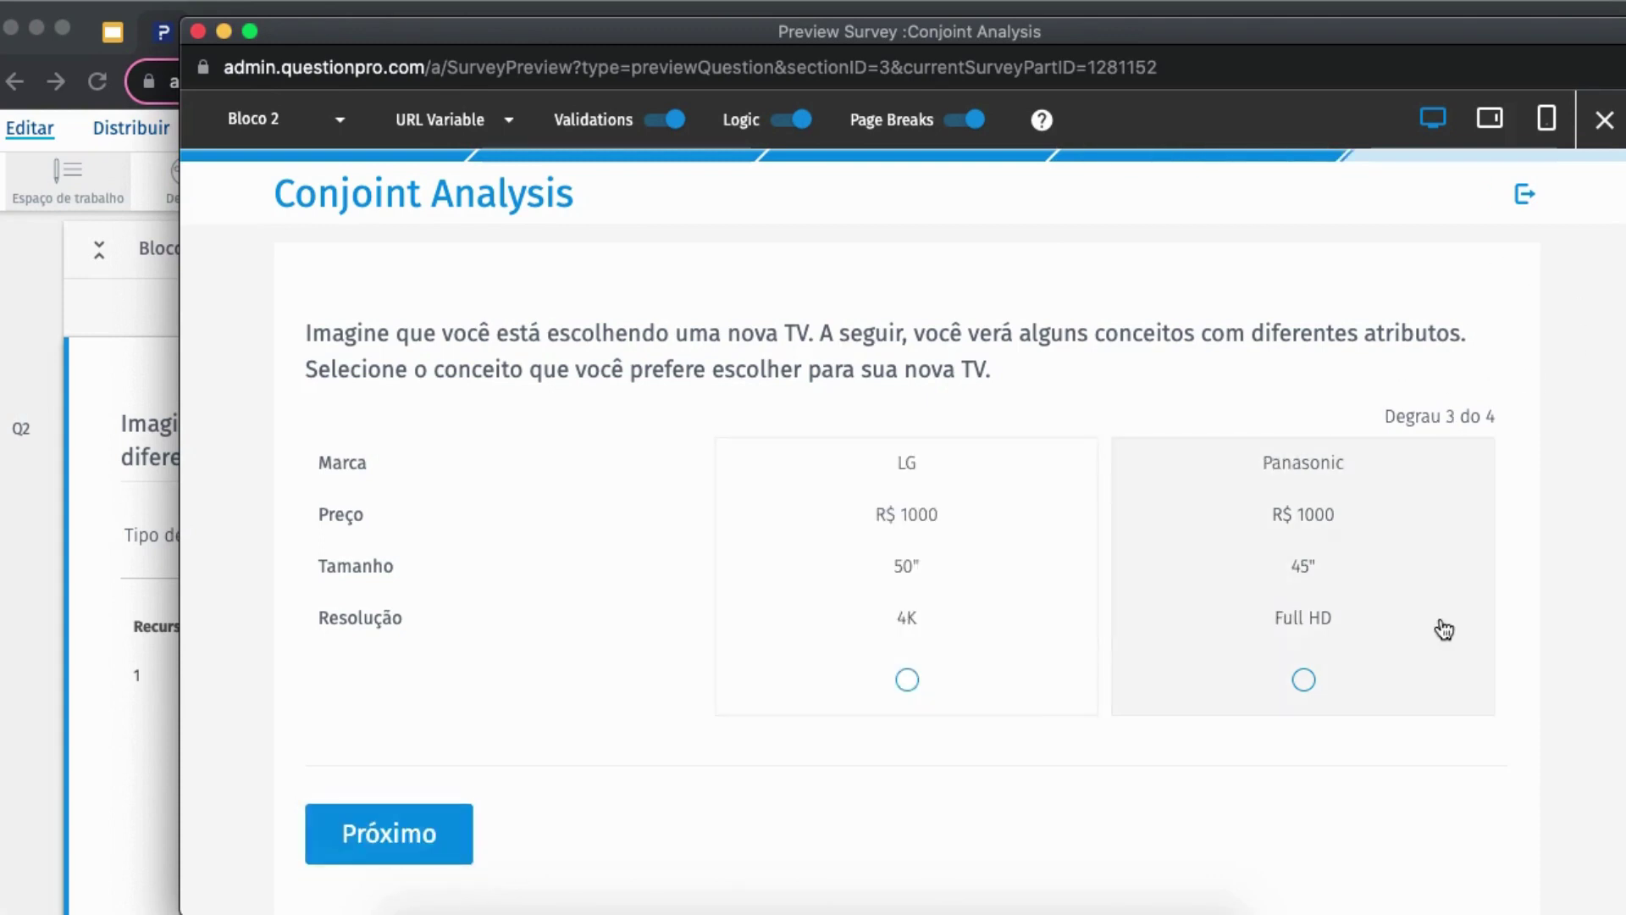
{"action": "left_click", "coordinate": [827, 647]}
{"action": "left_click", "coordinate": [435, 831]}
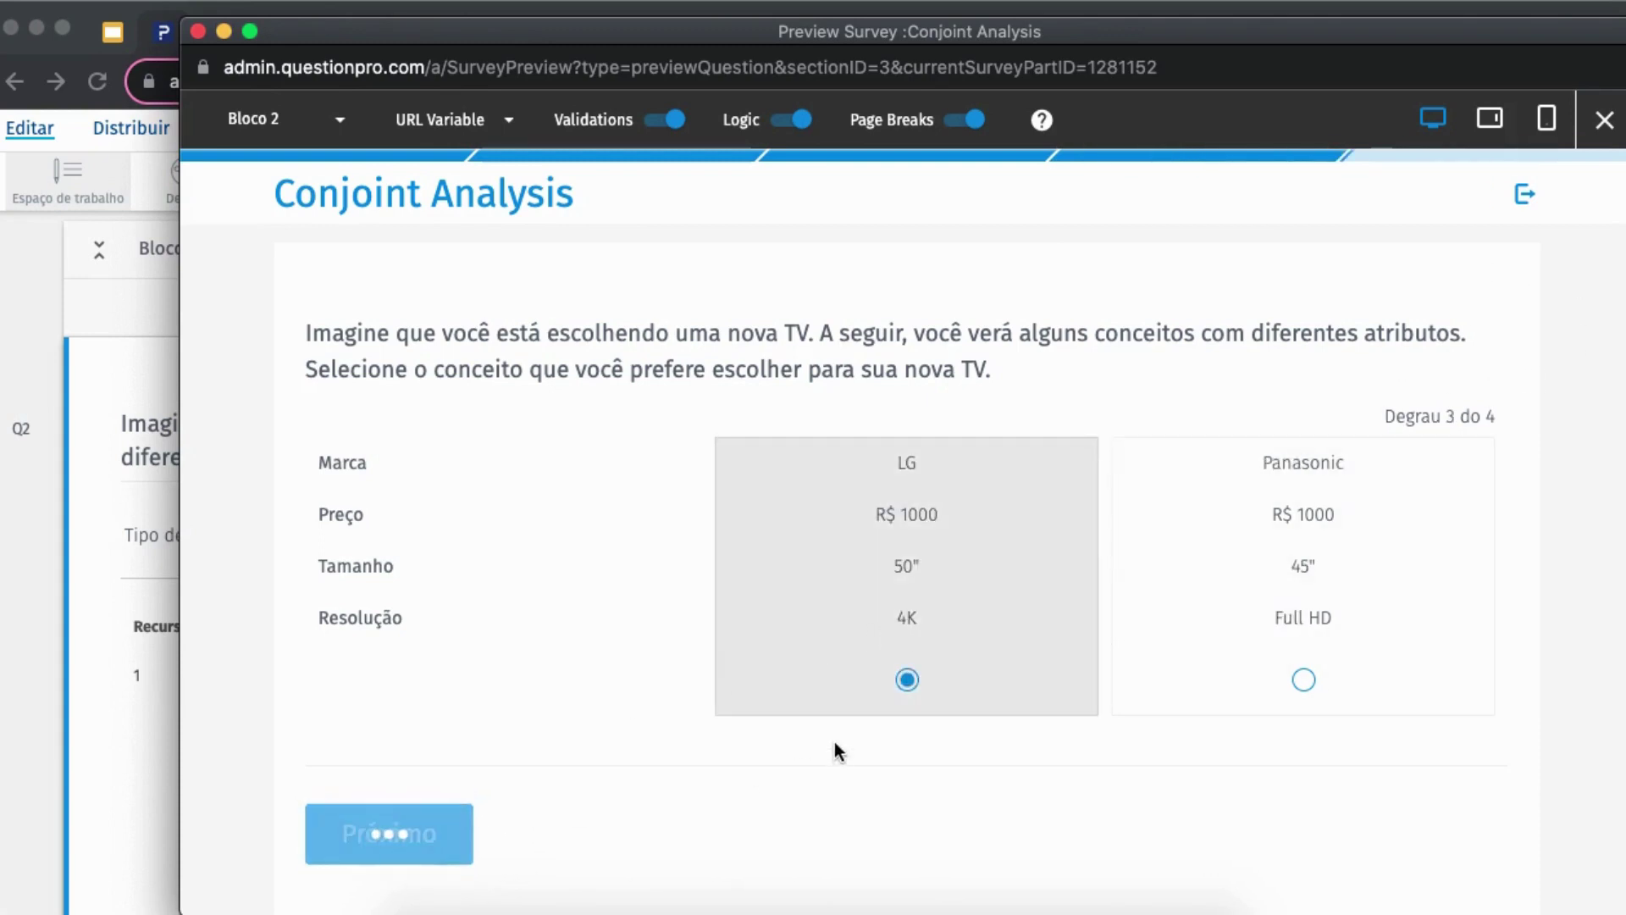
{"action": "left_click", "coordinate": [1018, 661]}
{"action": "left_click", "coordinate": [354, 842]}
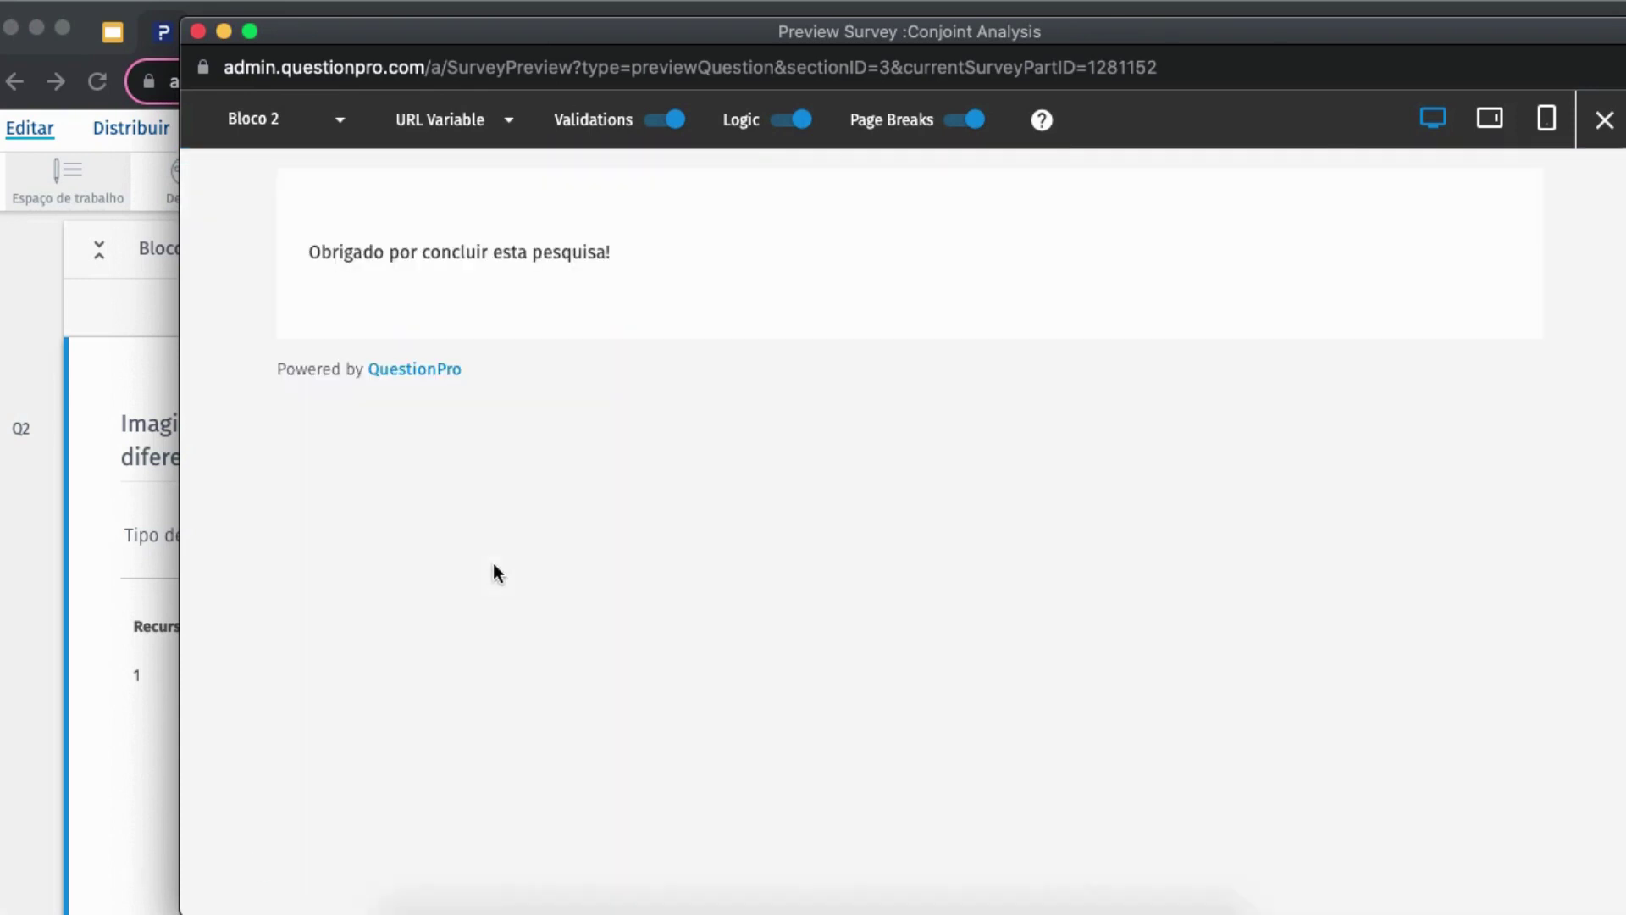
{"action": "left_click", "coordinate": [198, 31]}
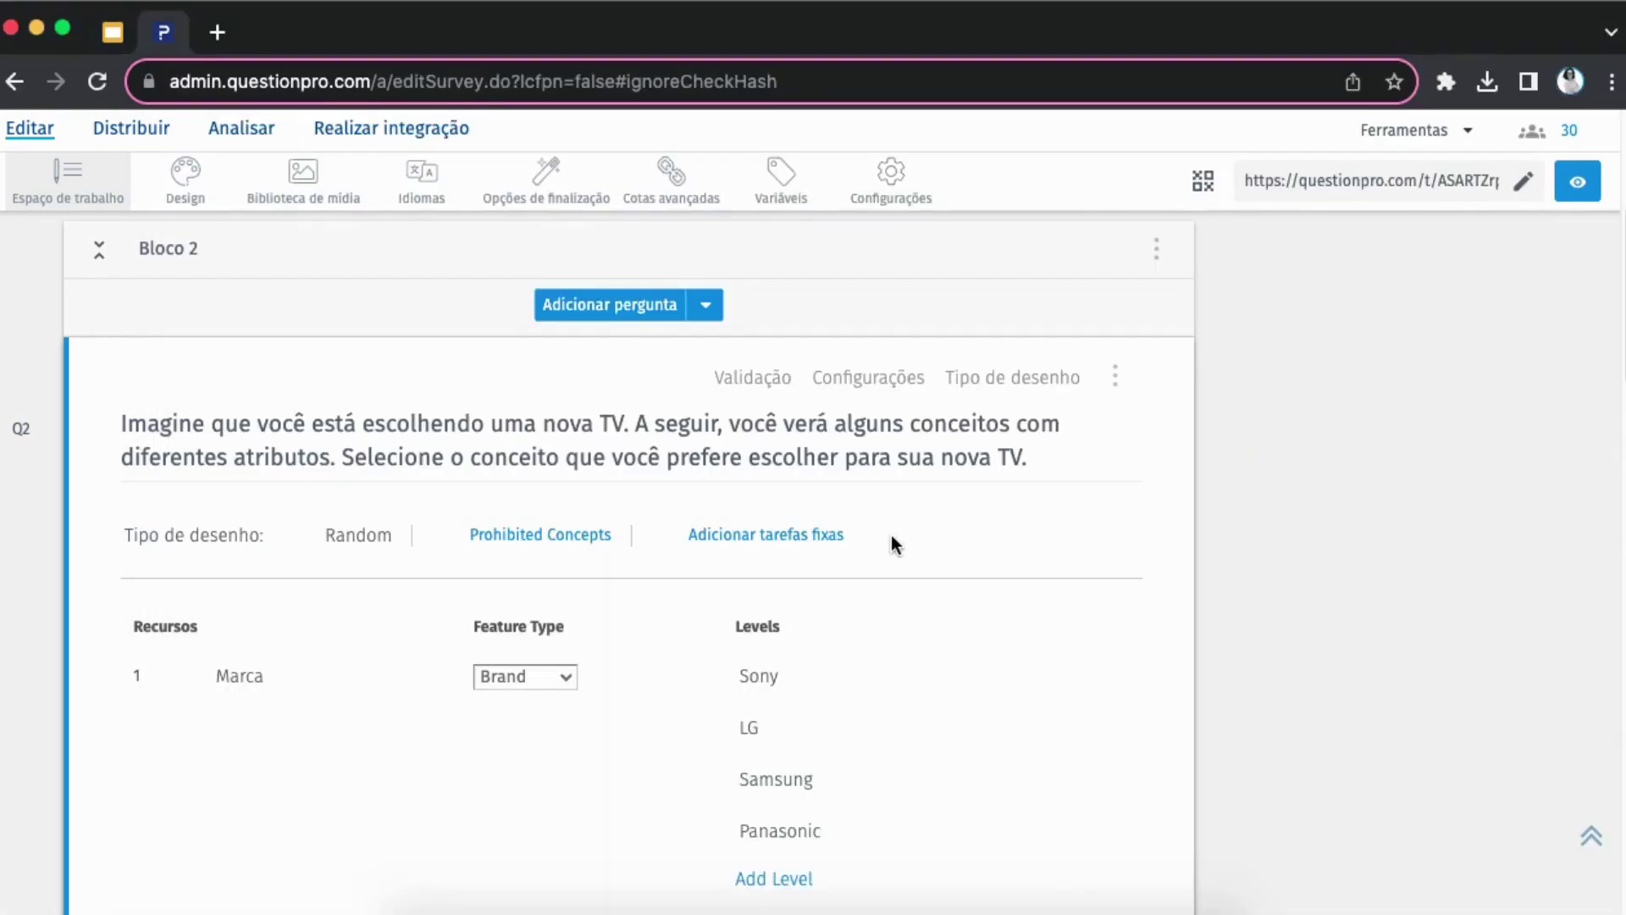
Fill in prohibited concept 1 as Samsung, R$ 3000, 32" and 1080, review the list, and close it without saving
{"action": "scroll", "coordinate": [1147, 561], "scroll_direction": "down", "scroll_amount": 1}
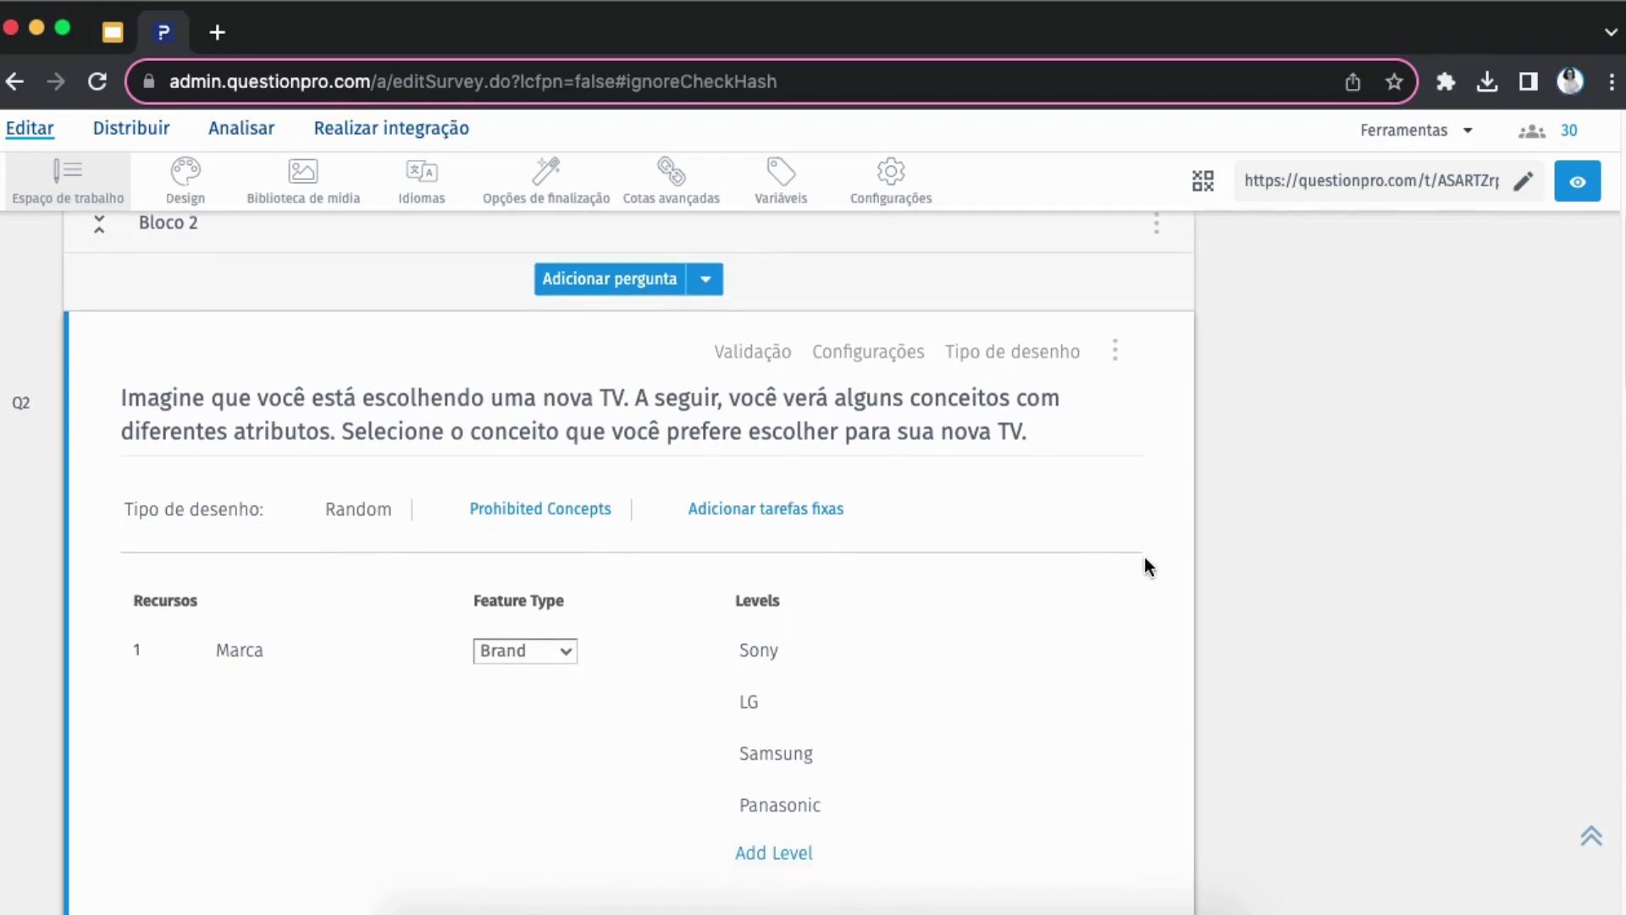
{"action": "left_click", "coordinate": [535, 500]}
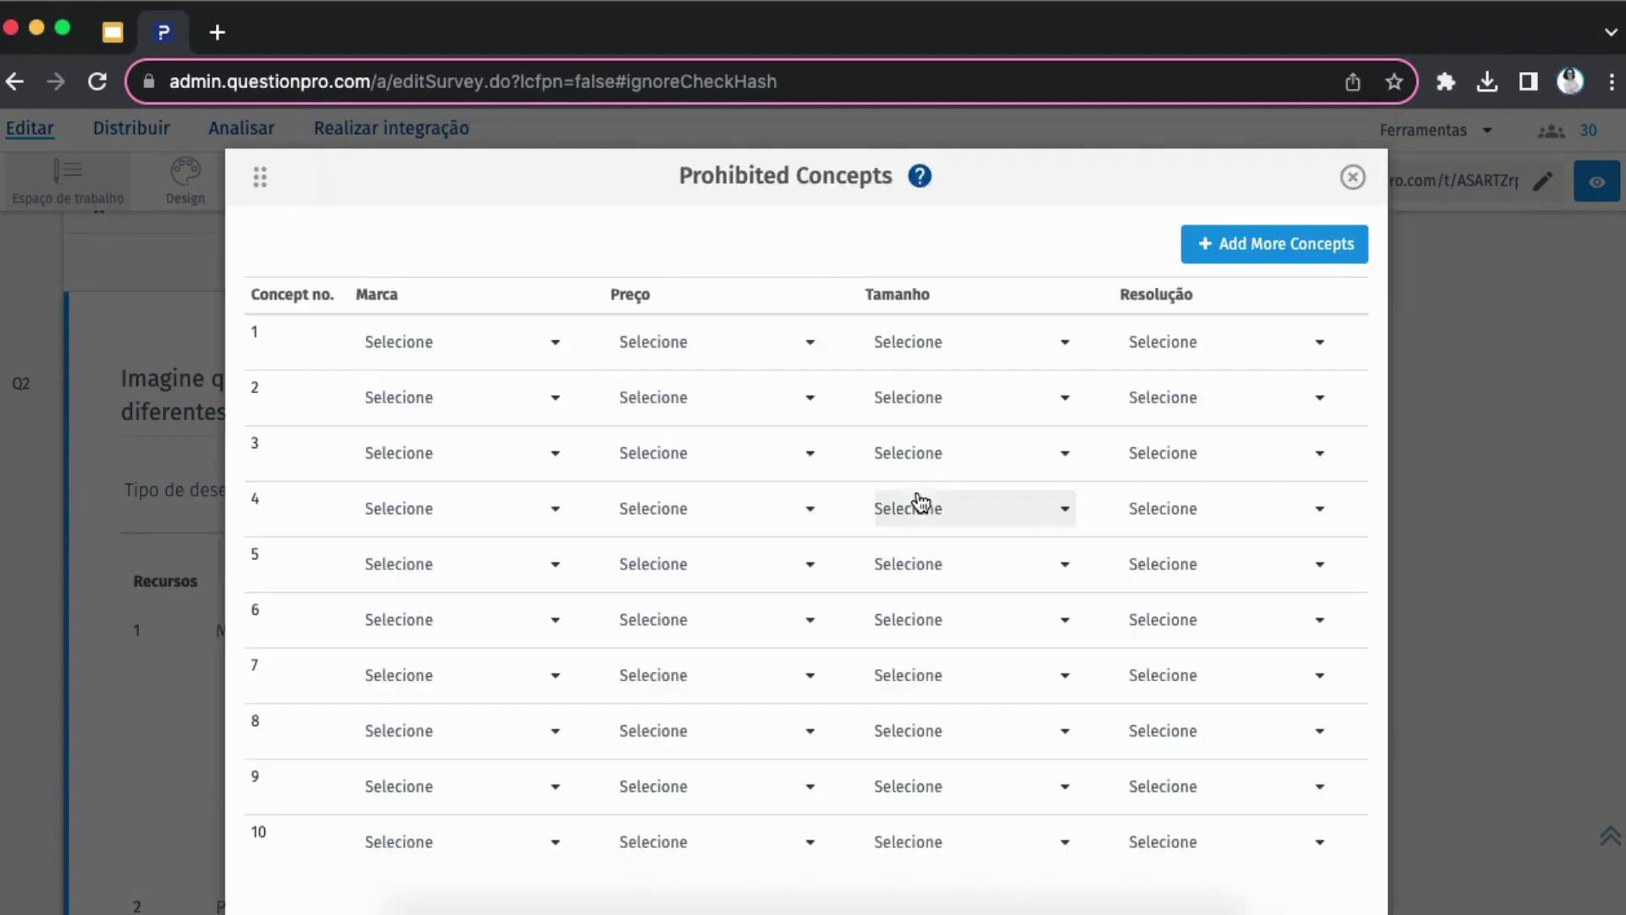
{"action": "left_click", "coordinate": [462, 343]}
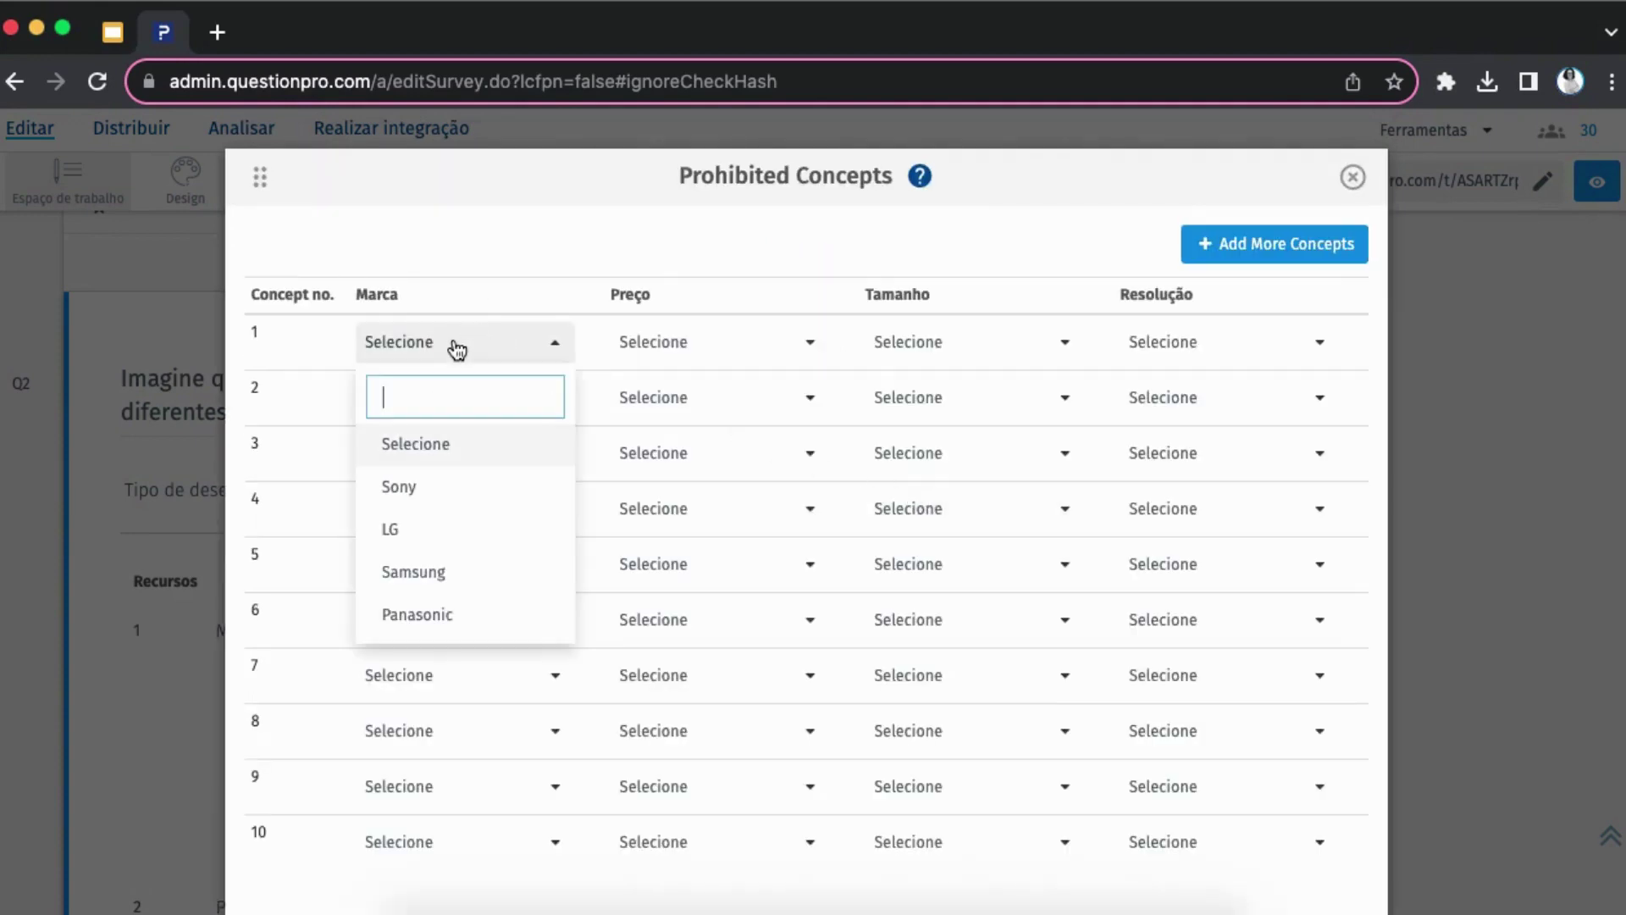
{"action": "left_click", "coordinate": [434, 574]}
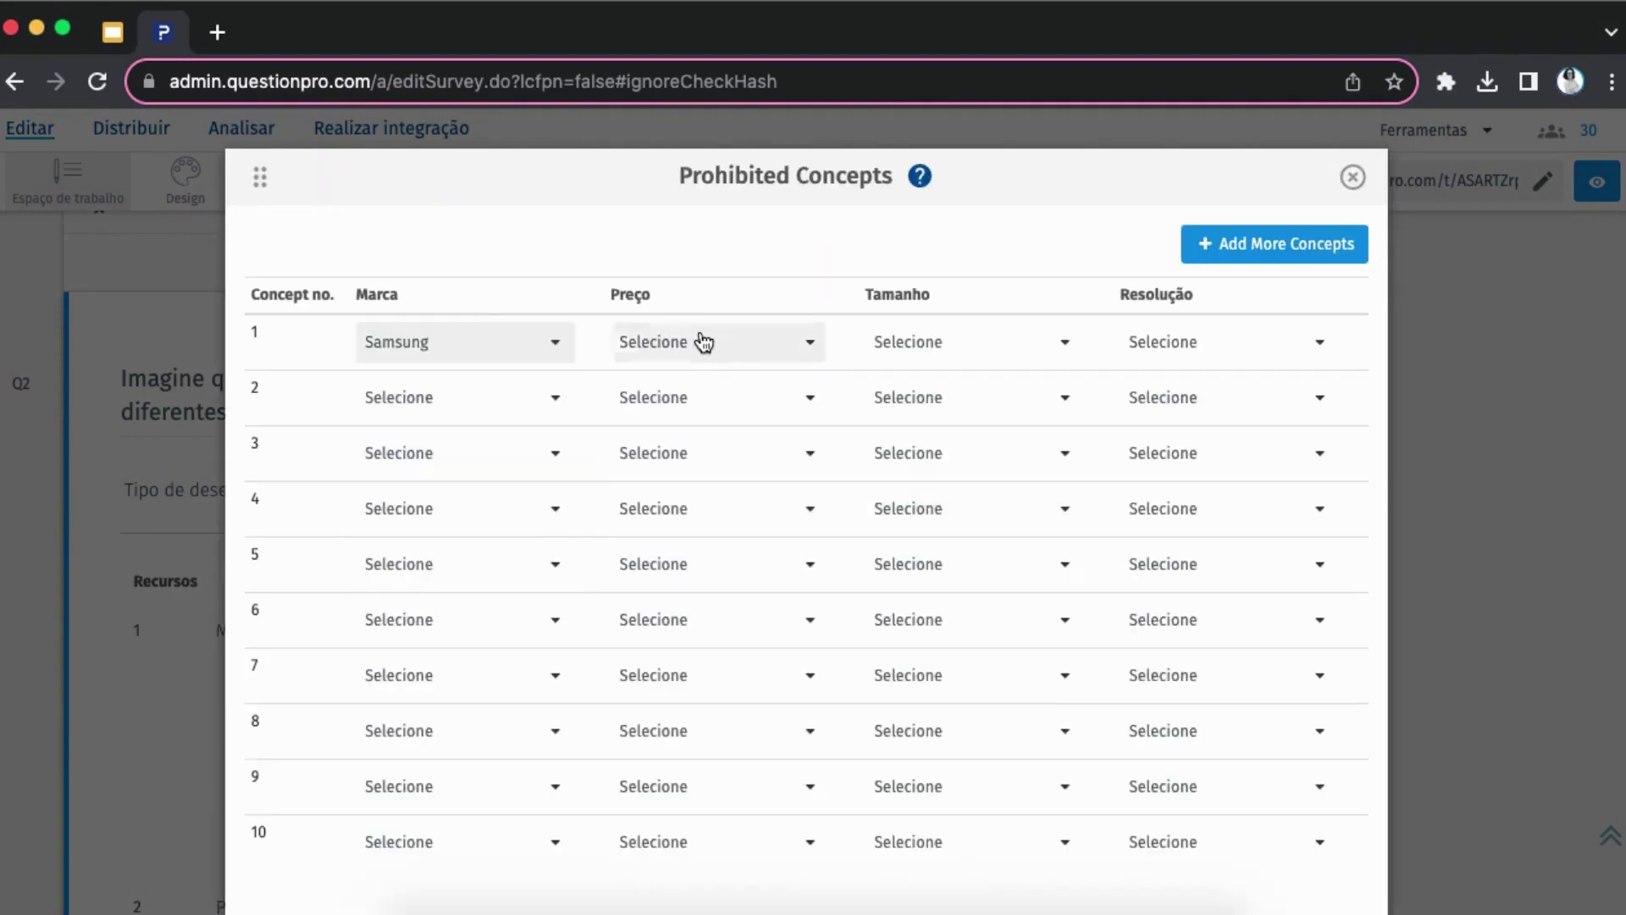
{"action": "left_click", "coordinate": [701, 341]}
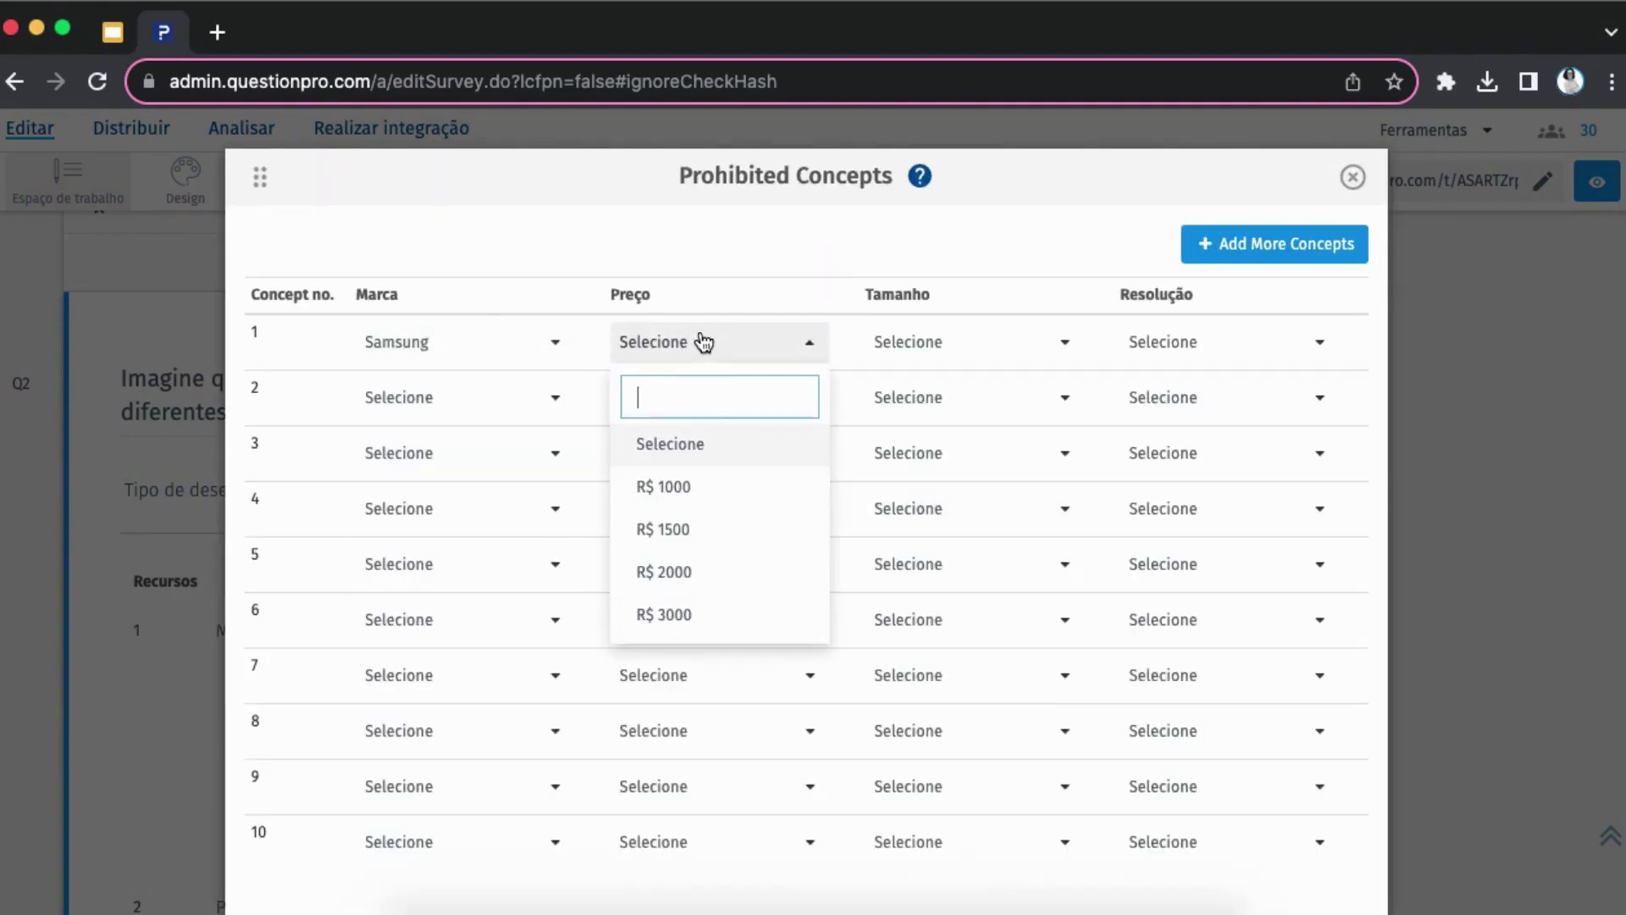
{"action": "left_click", "coordinate": [714, 615]}
{"action": "left_click", "coordinate": [986, 345]}
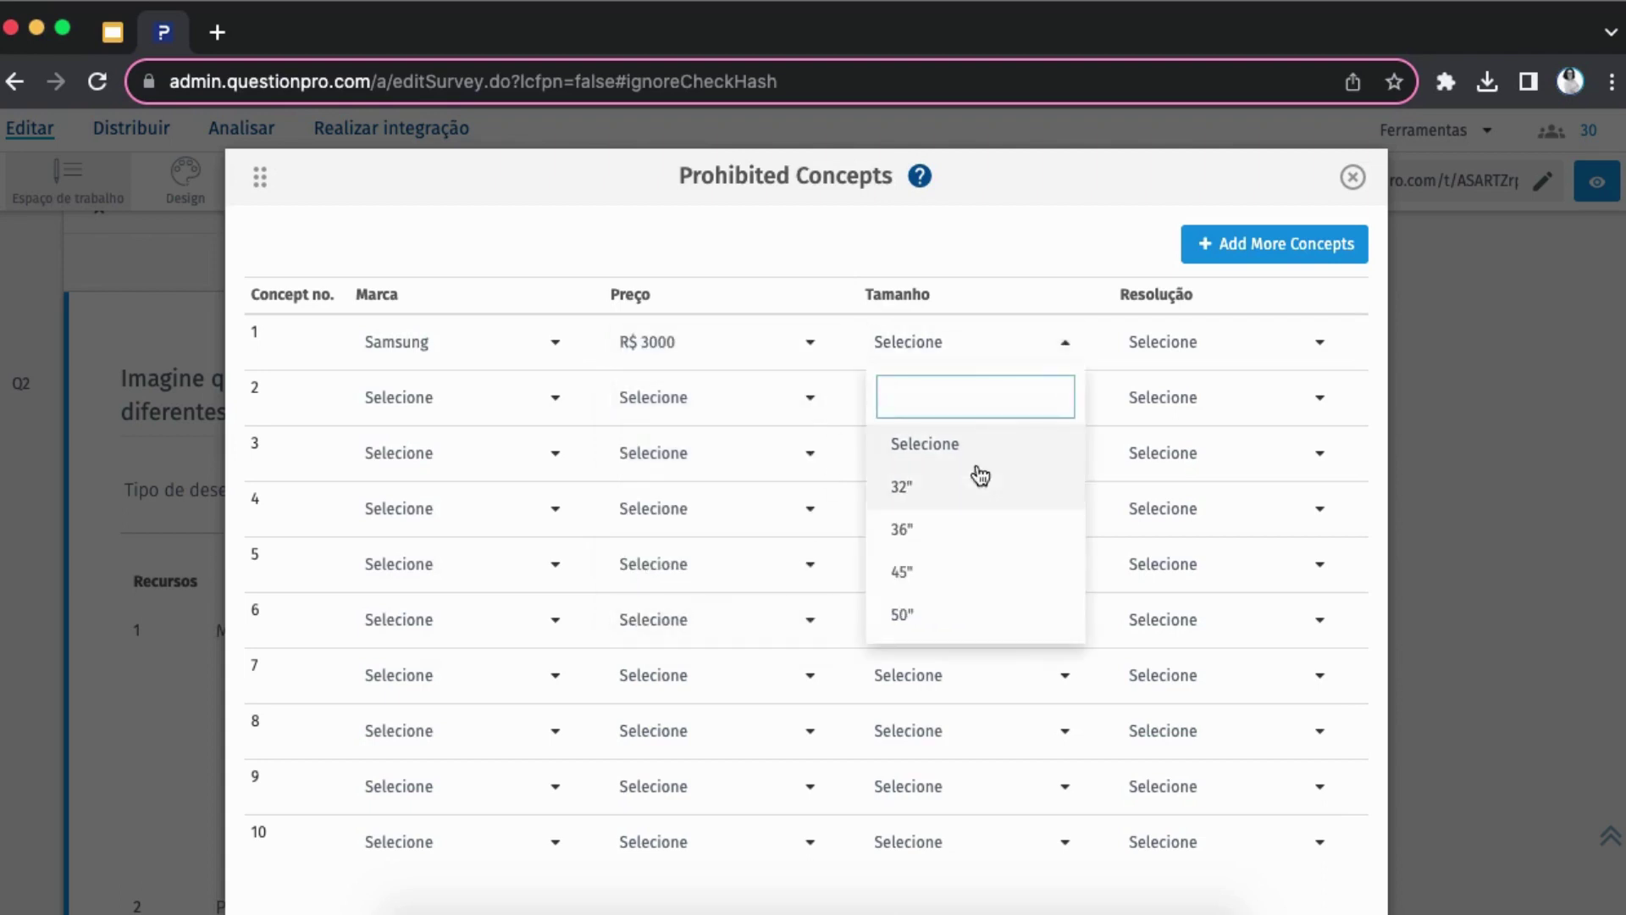
{"action": "left_click", "coordinate": [958, 499]}
{"action": "left_click", "coordinate": [1208, 344]}
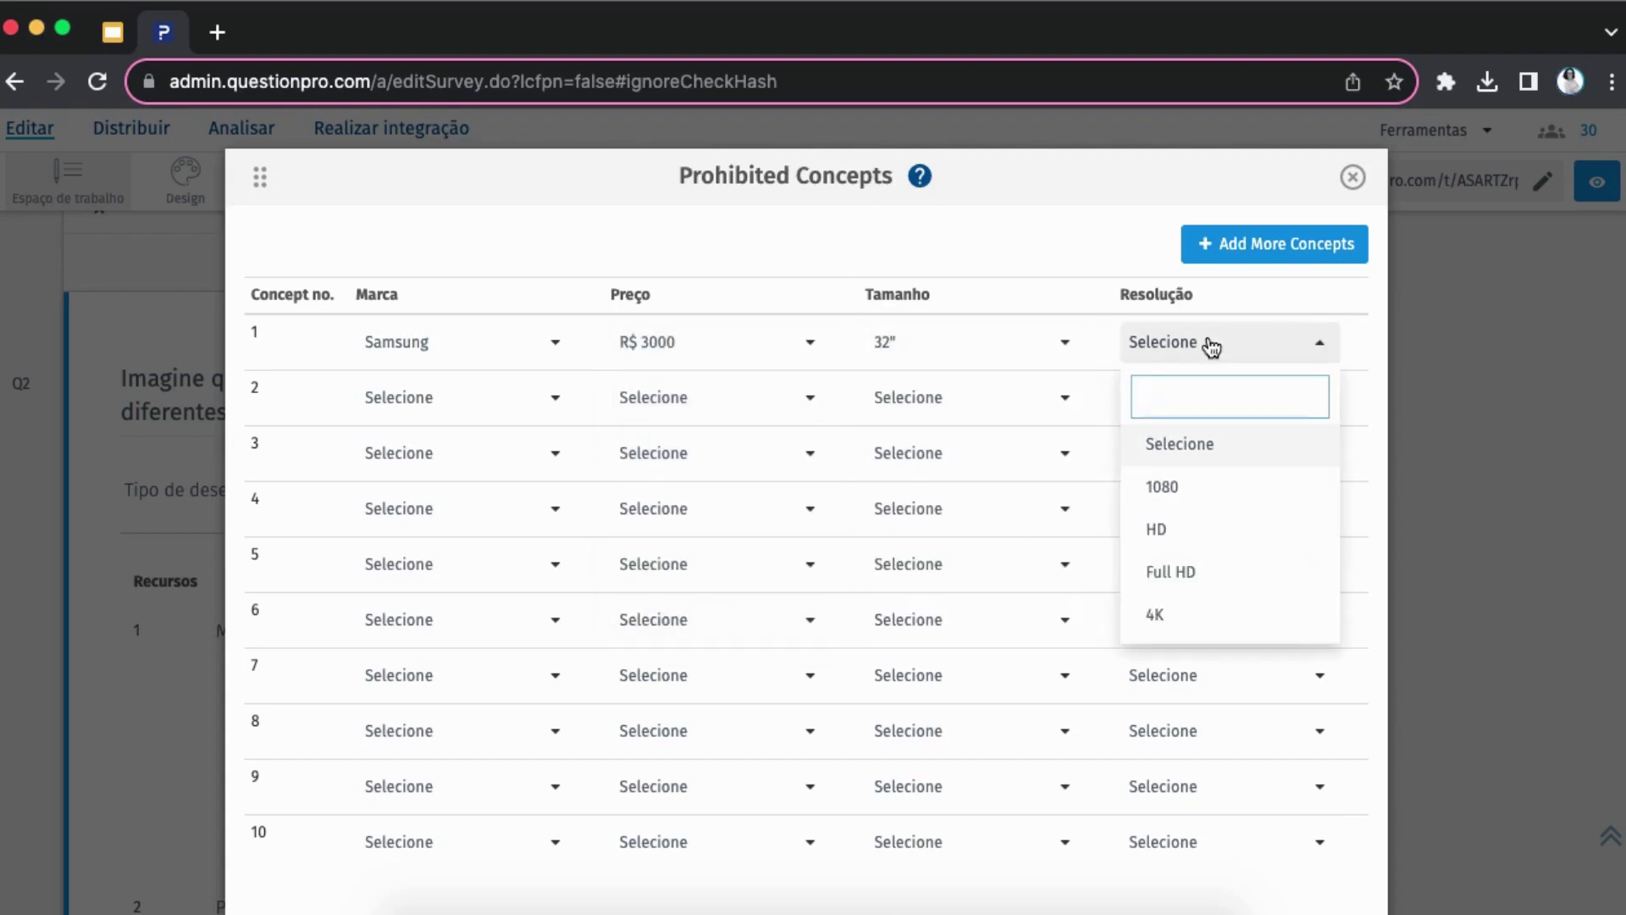
{"action": "left_click", "coordinate": [1179, 490]}
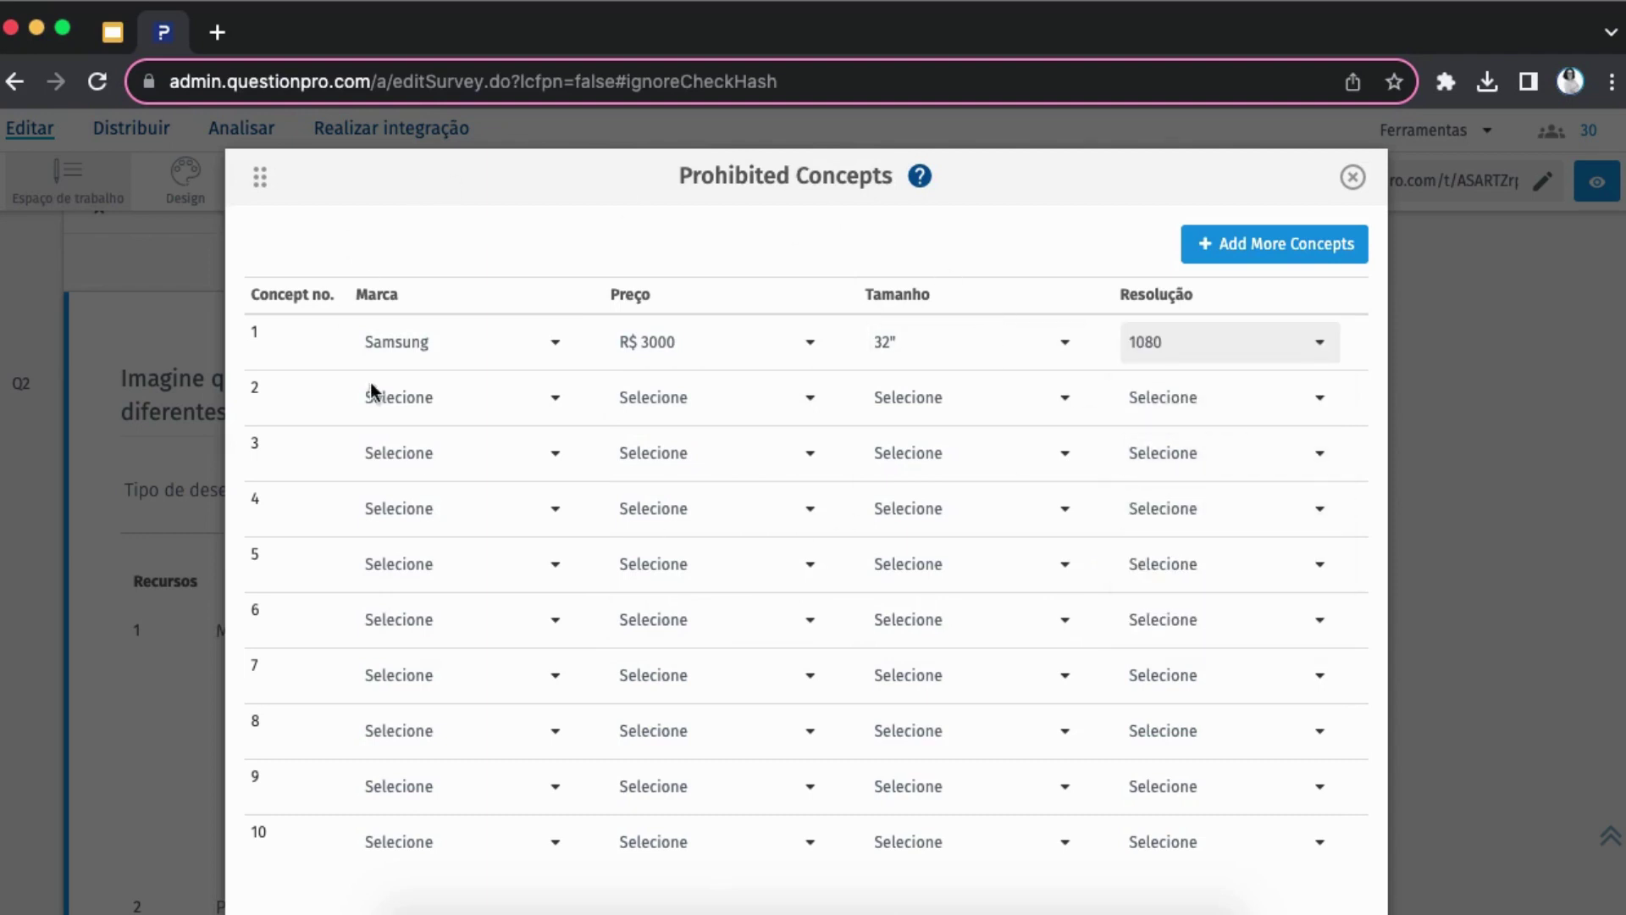
{"action": "scroll", "coordinate": [1009, 428], "scroll_direction": "down", "scroll_amount": 2}
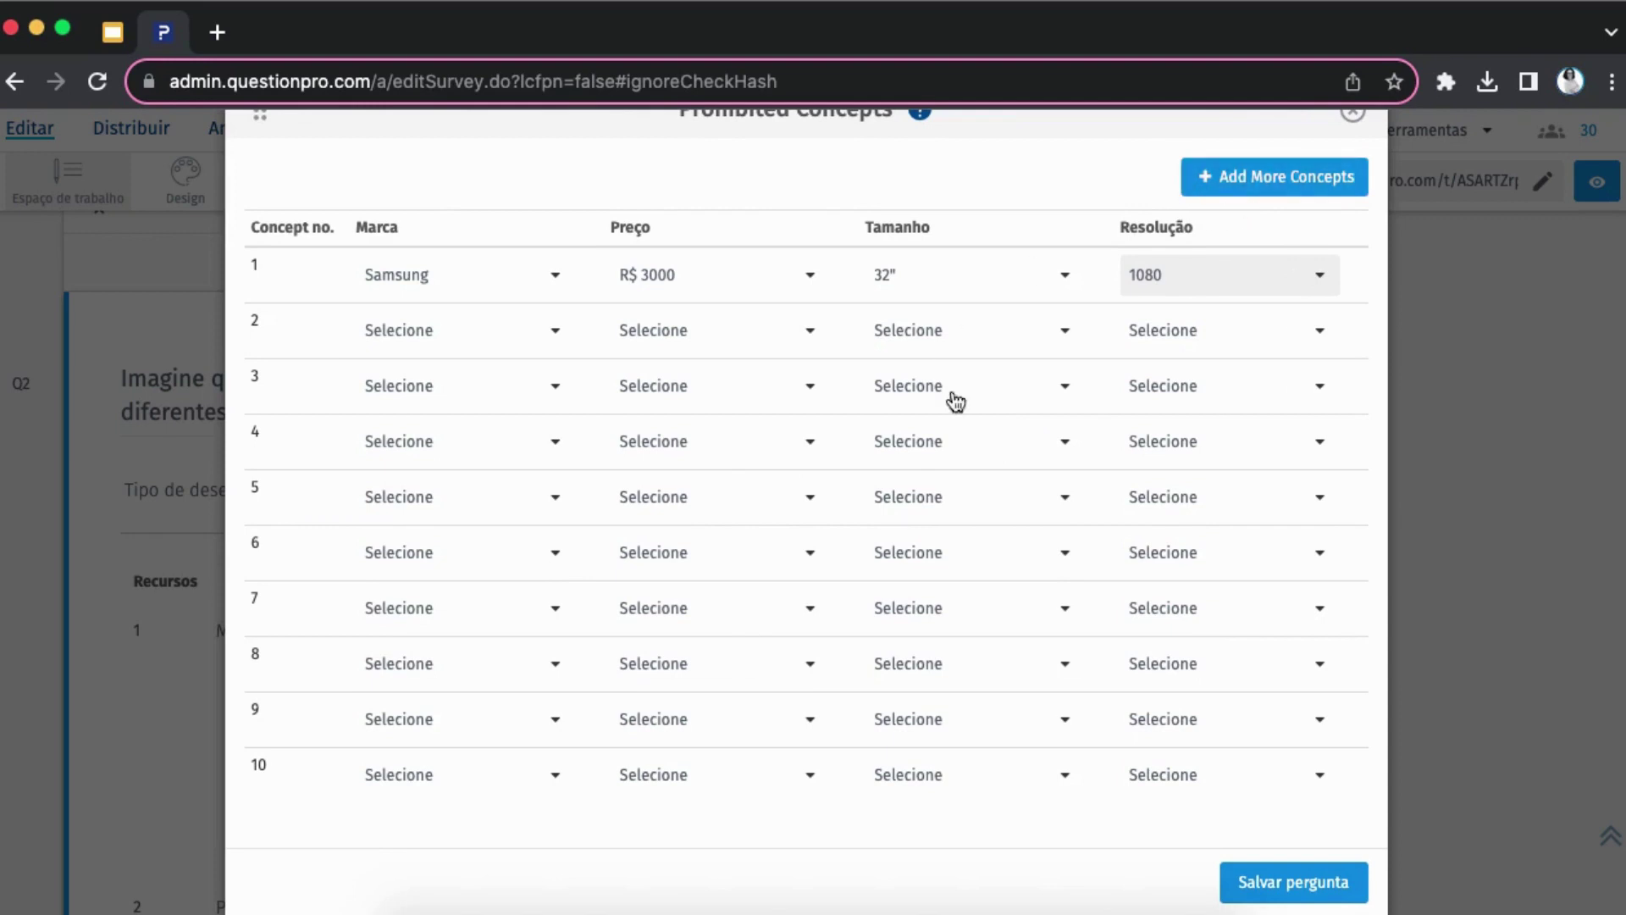
{"action": "scroll", "coordinate": [1033, 372], "scroll_direction": "up", "scroll_amount": 2}
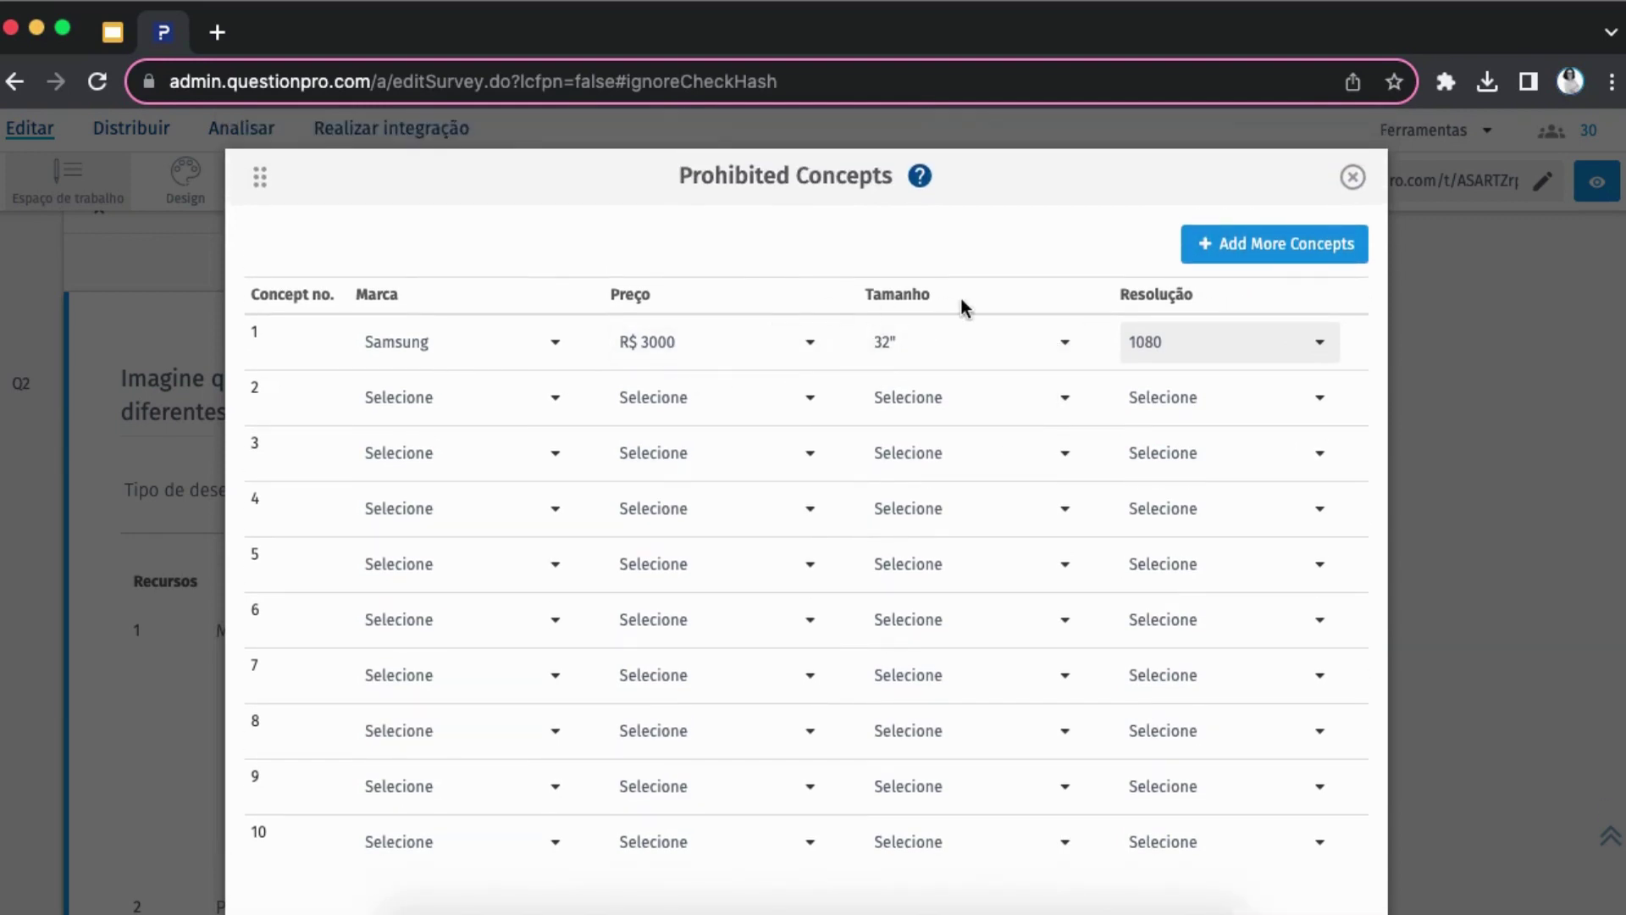
{"action": "left_click", "coordinate": [1345, 190]}
Fill in concept 1 of fixed Task 1 as Samsung, R$ 3000, 50" and 4K, and close the fixed tasks without saving
{"action": "left_click", "coordinate": [745, 491]}
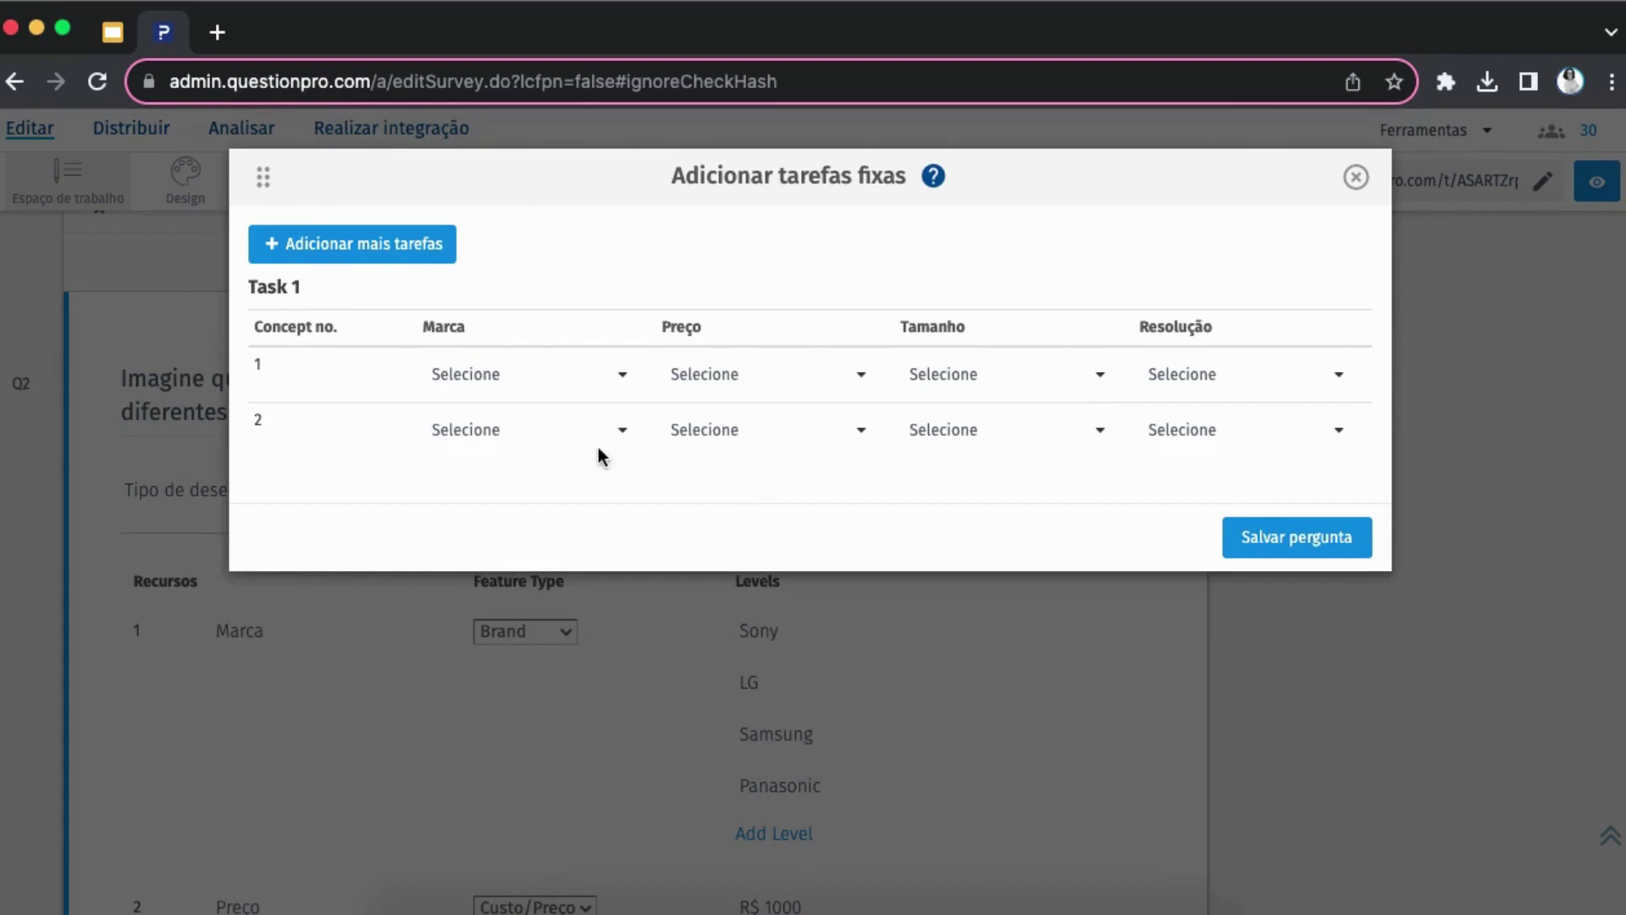
{"action": "left_click", "coordinate": [492, 383]}
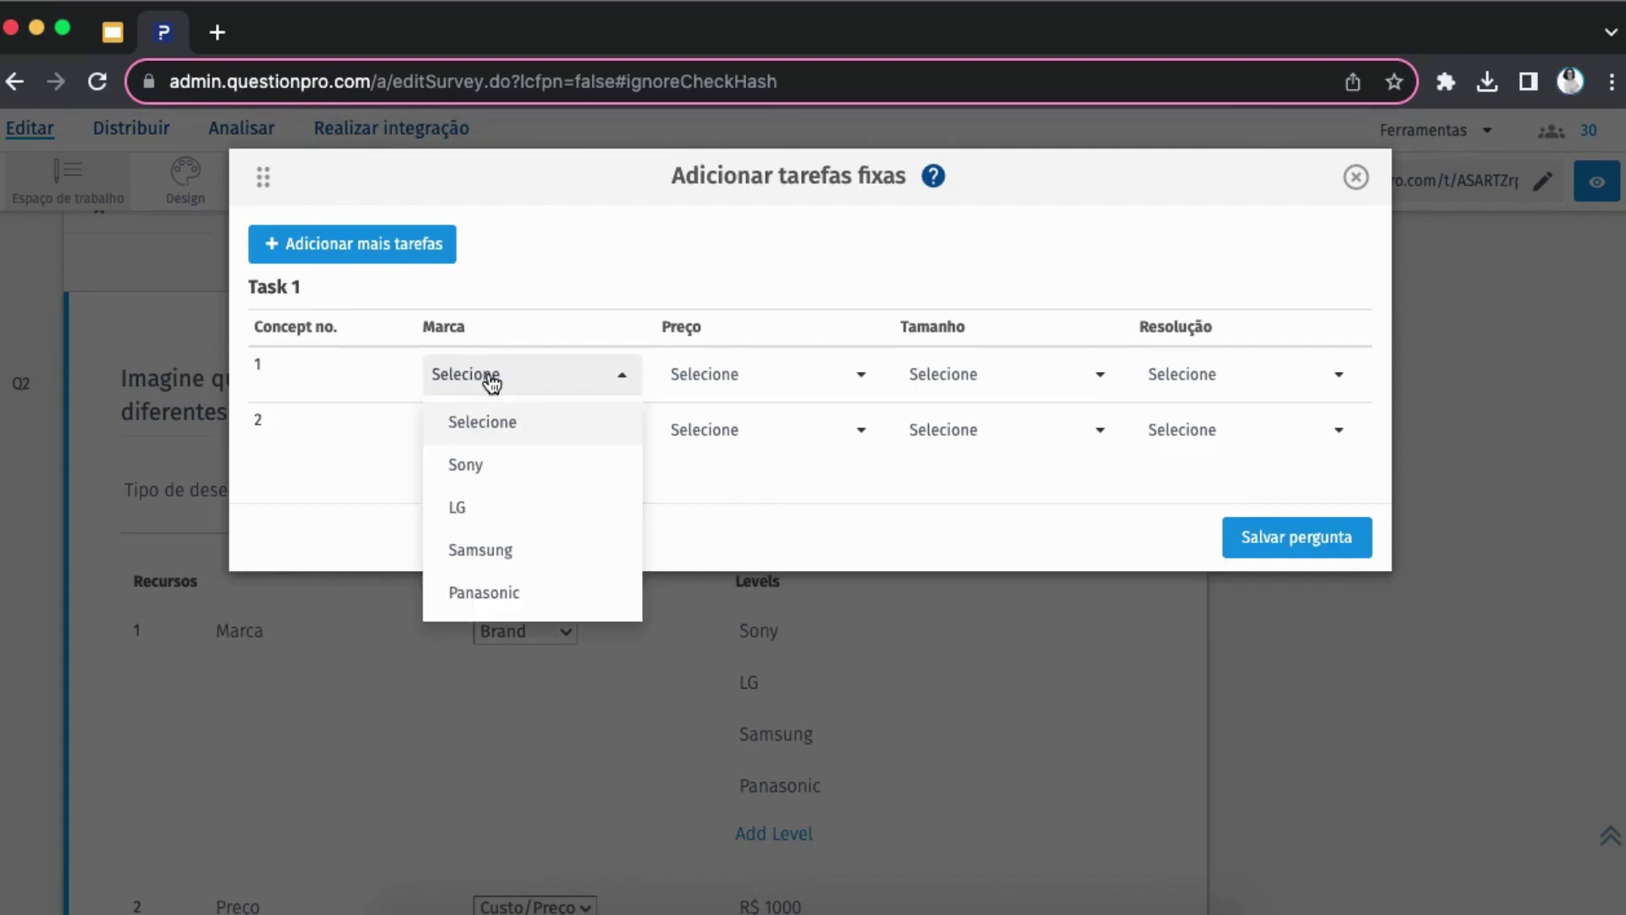
{"action": "left_click", "coordinate": [524, 551]}
{"action": "left_click", "coordinate": [762, 376]}
{"action": "left_click", "coordinate": [767, 593]}
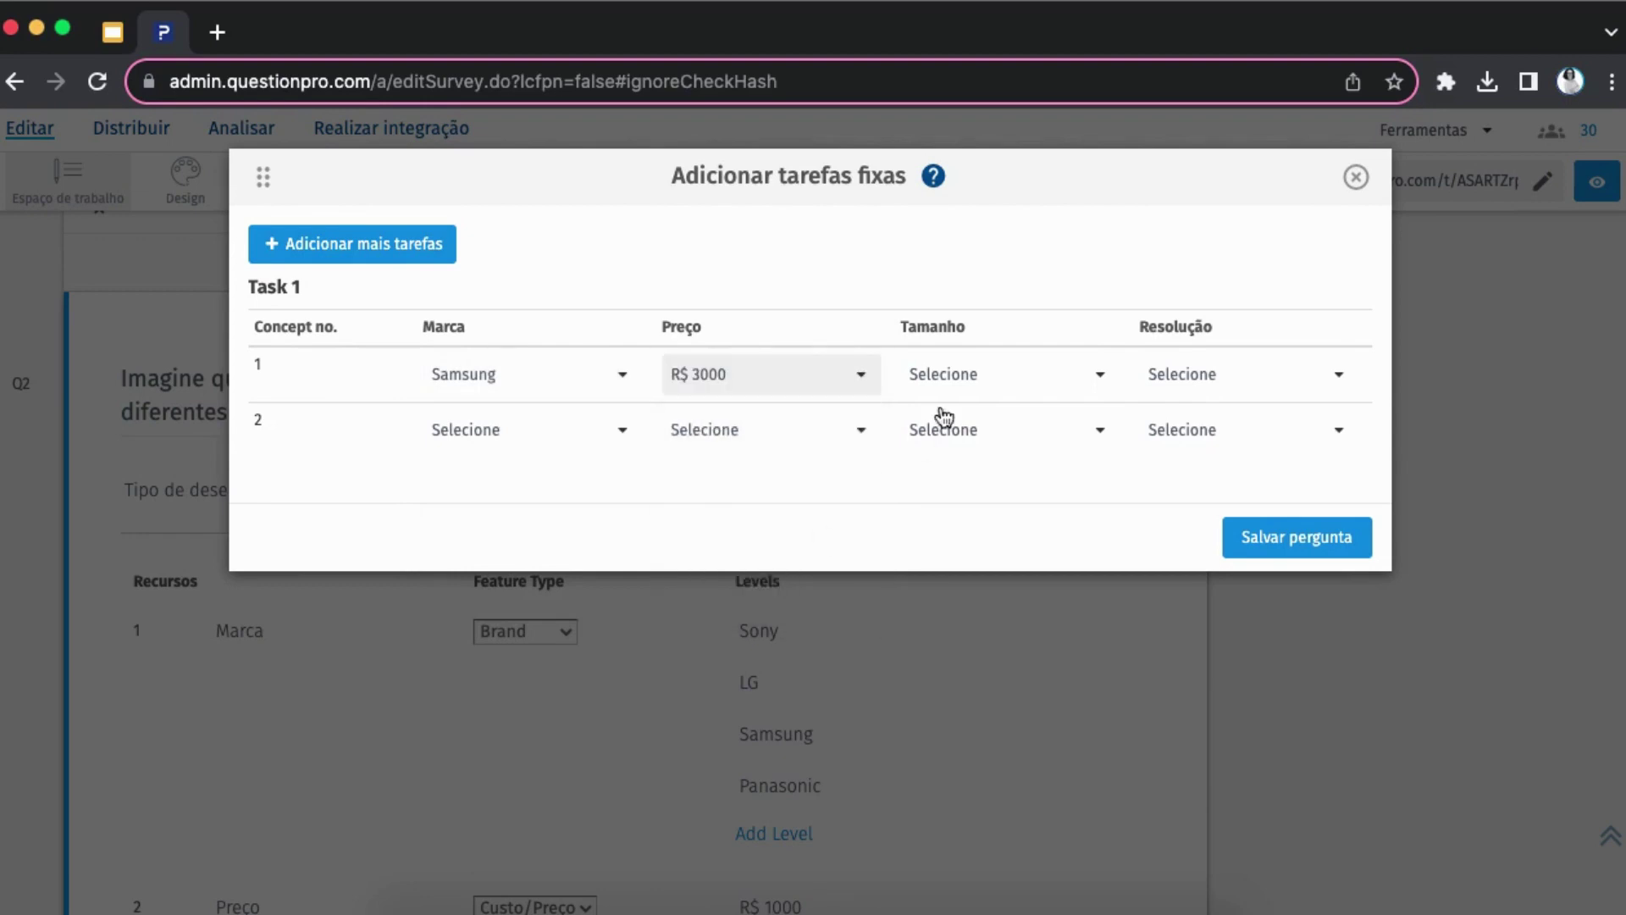
{"action": "left_click", "coordinate": [973, 395]}
{"action": "left_click", "coordinate": [989, 581]}
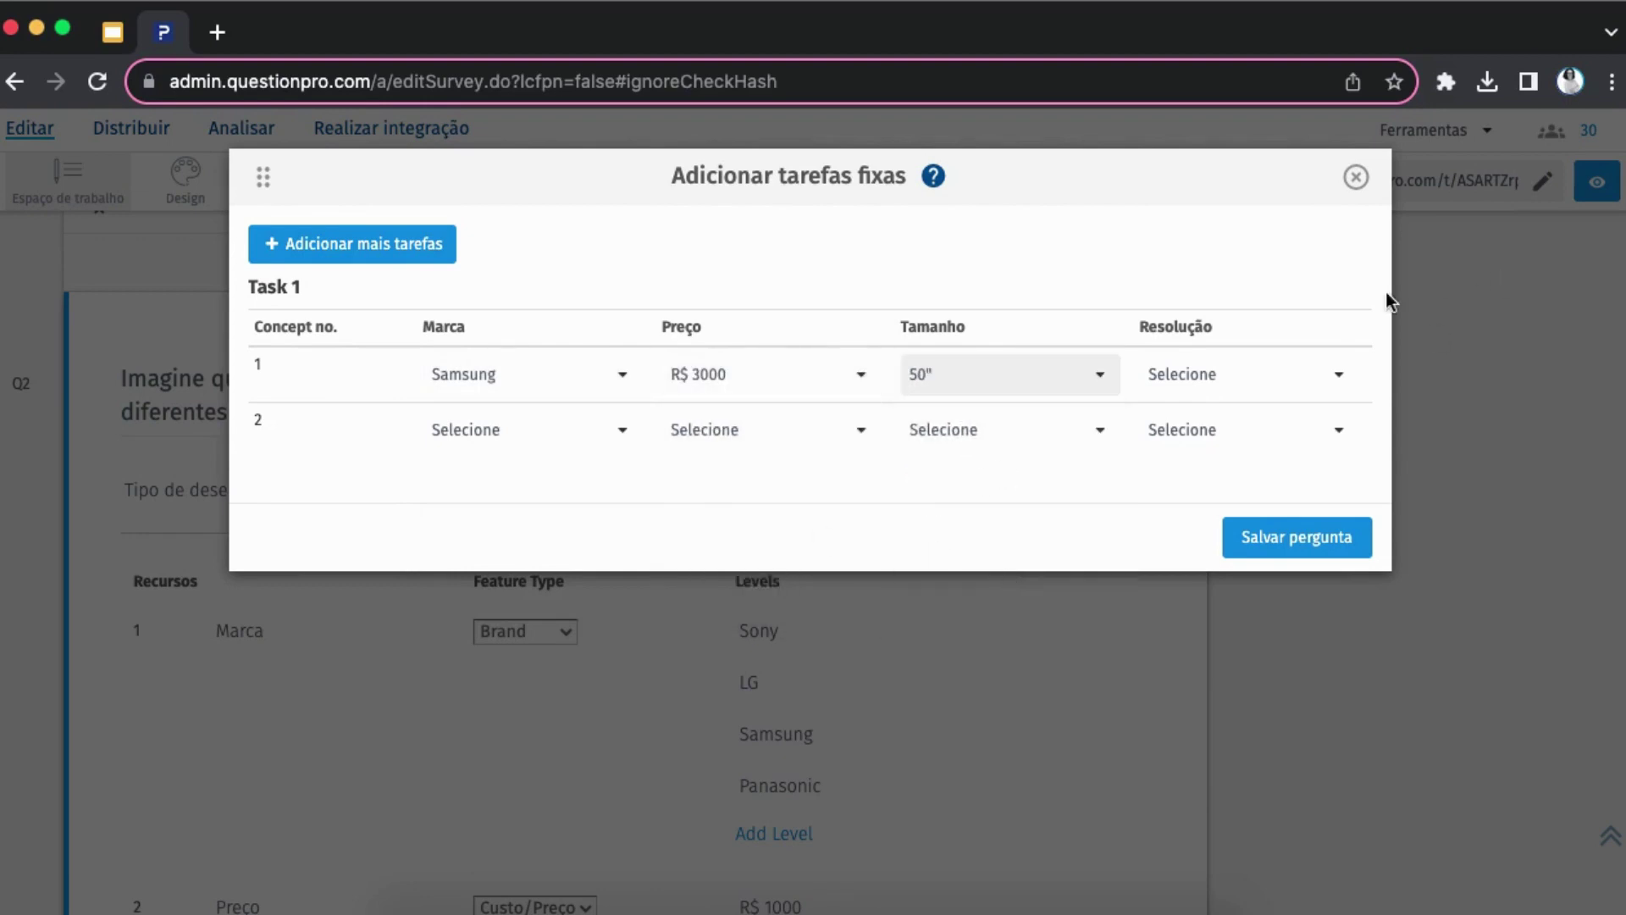
{"action": "left_click", "coordinate": [1266, 383]}
{"action": "left_click", "coordinate": [1180, 588]}
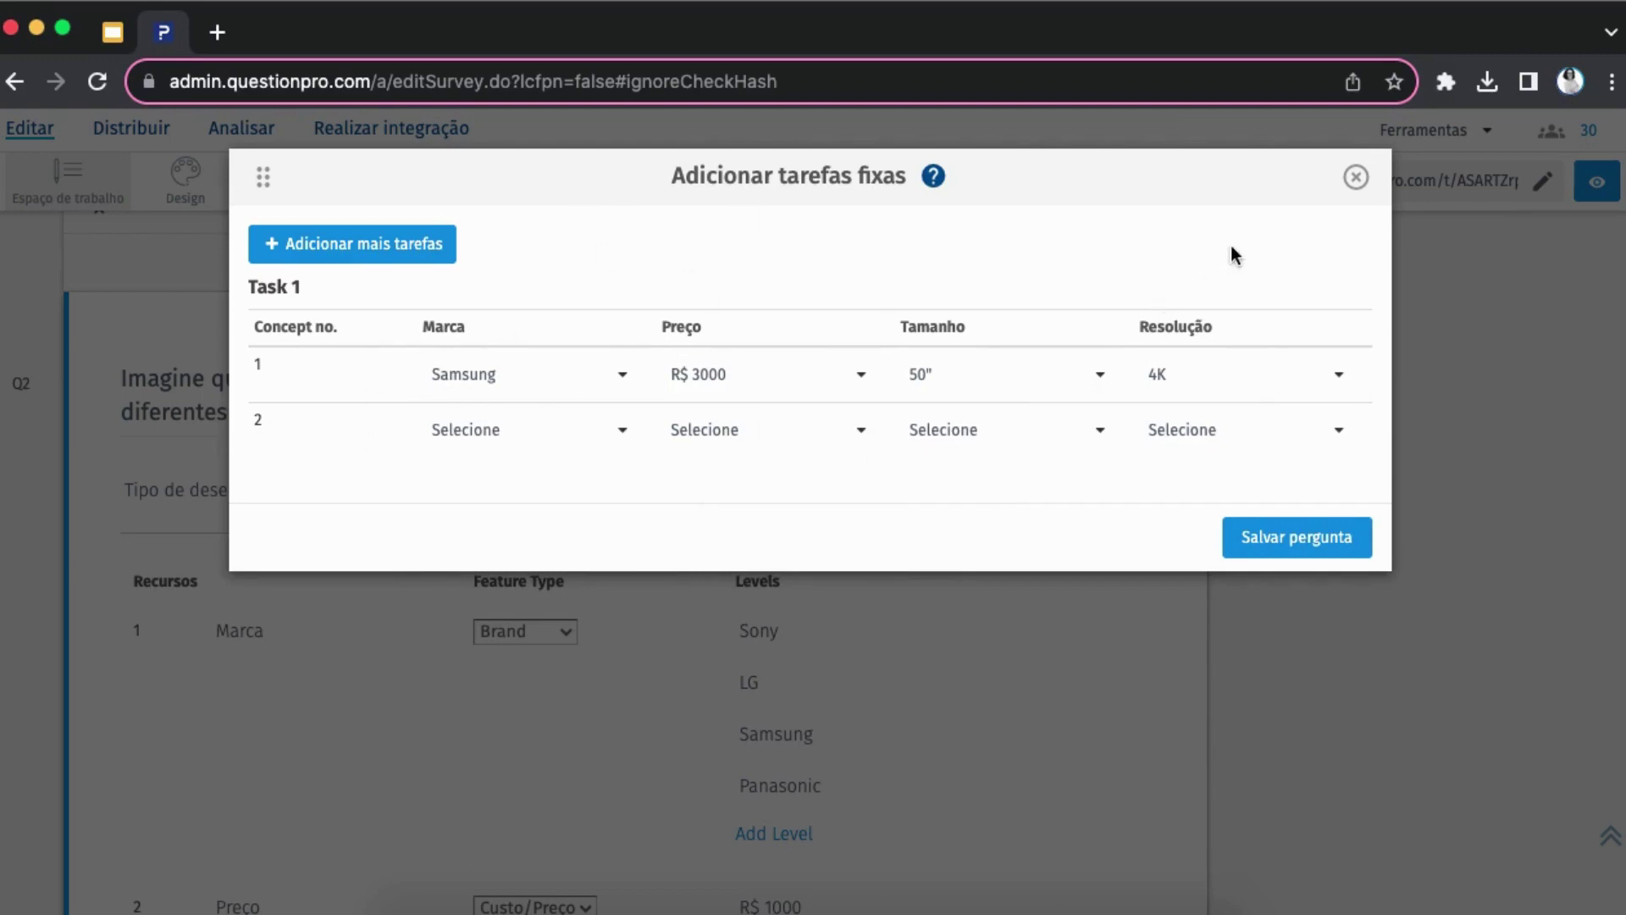
{"action": "left_click", "coordinate": [1356, 178]}
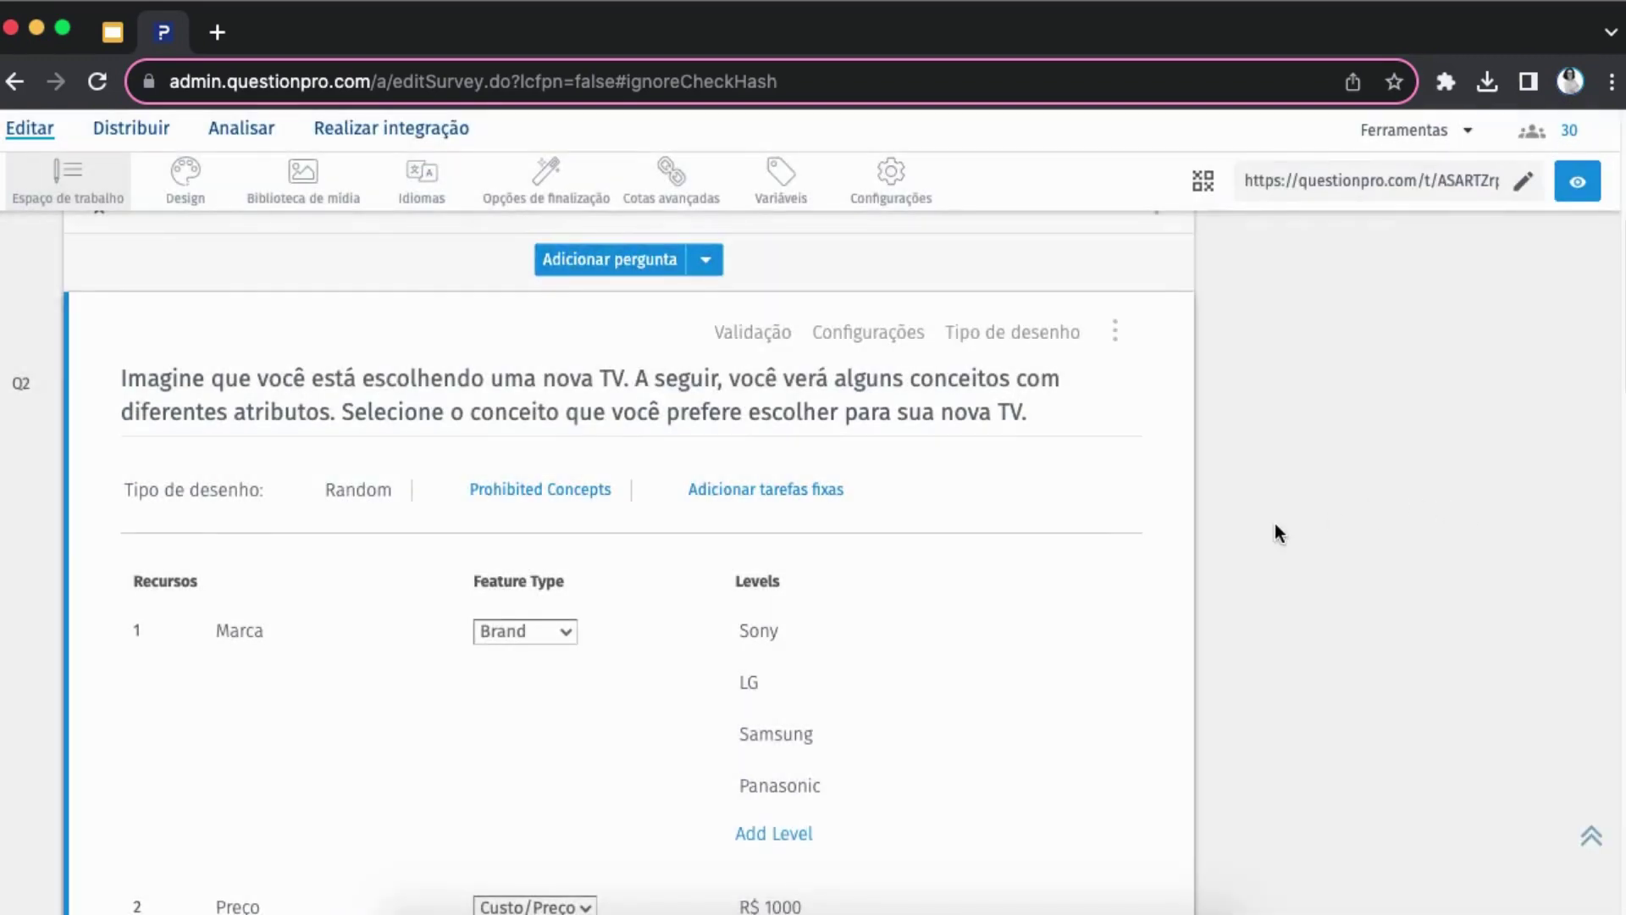
Open the survey's analysis dashboard and examine the response summary, country distribution, attribute importance chart, and best and worst profiles
{"action": "scroll", "coordinate": [1142, 508], "scroll_direction": "down", "scroll_amount": 2}
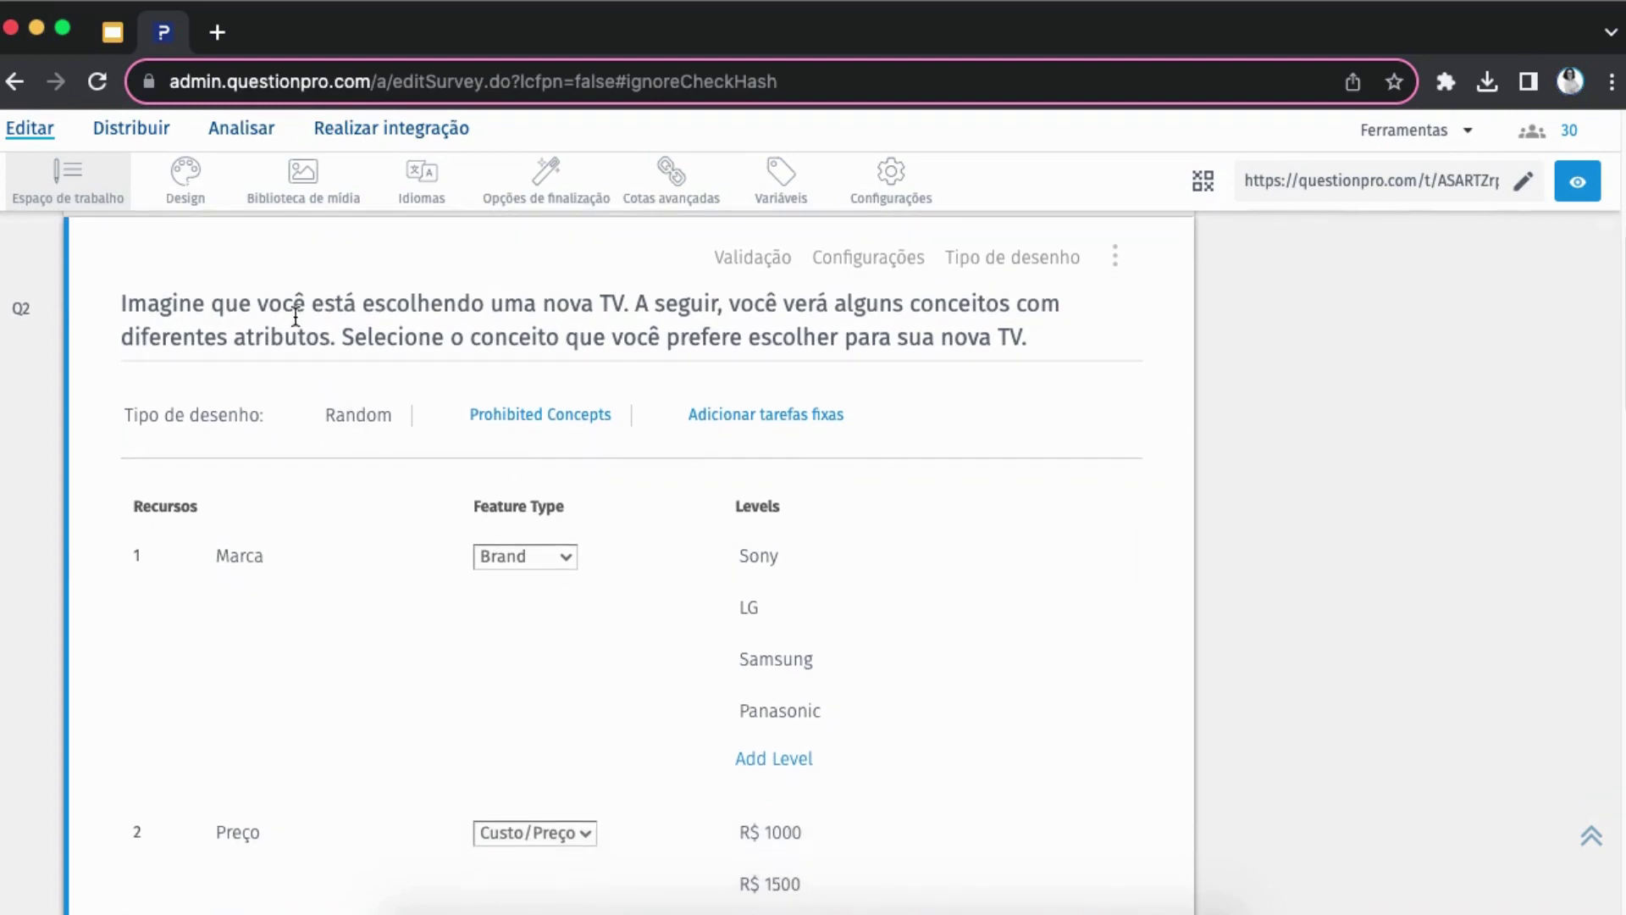
{"action": "left_click", "coordinate": [242, 130]}
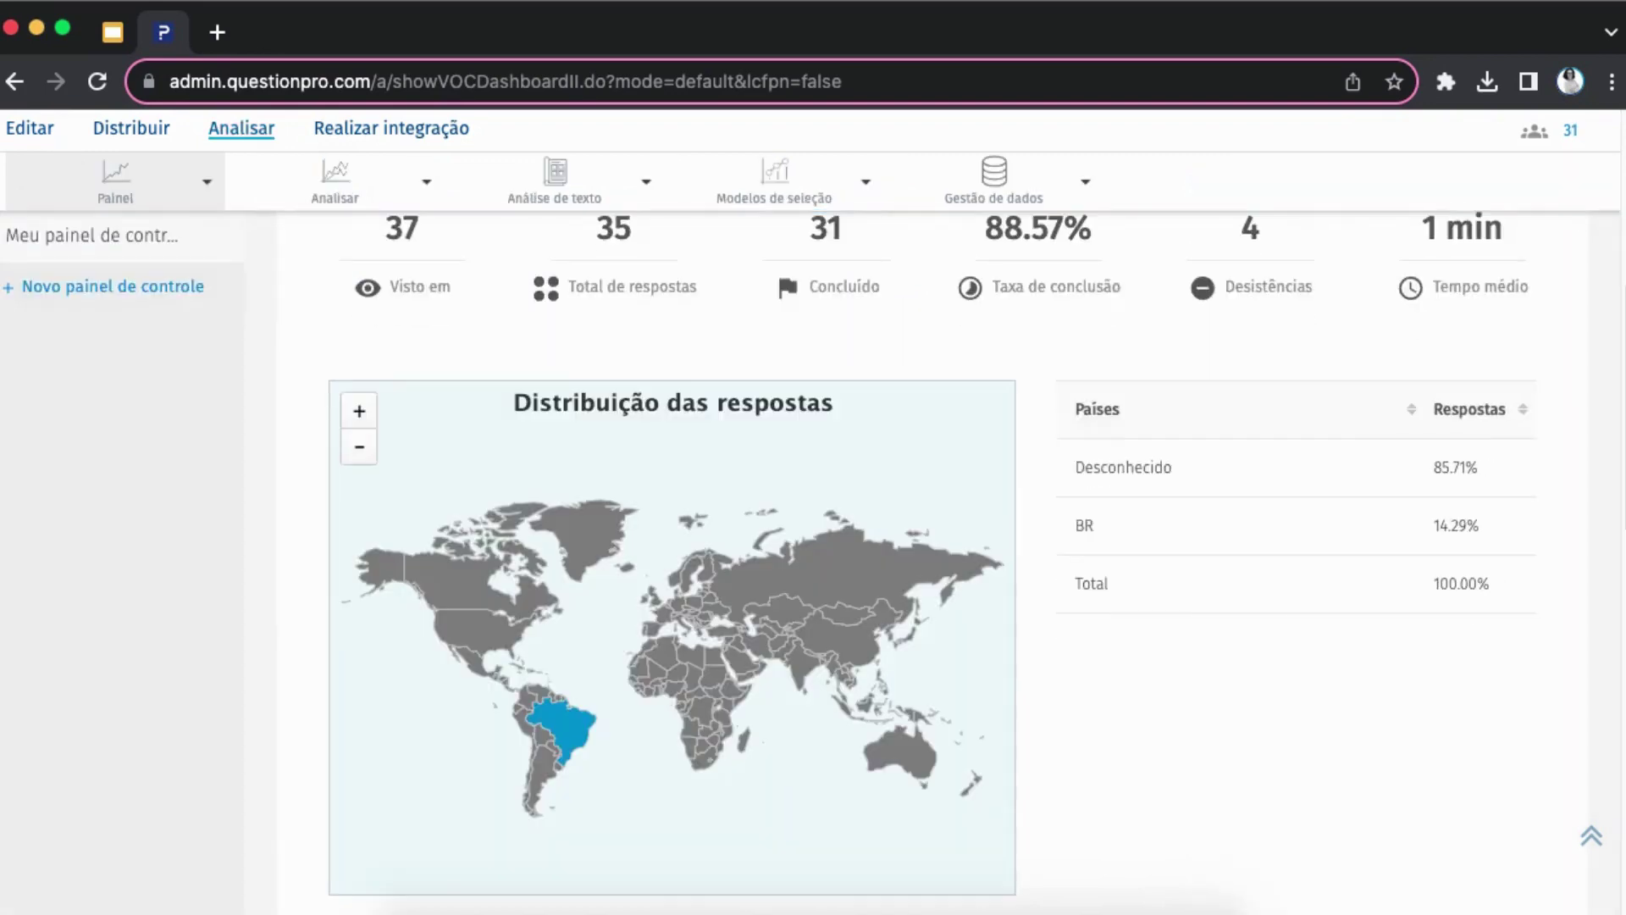
{"action": "scroll", "coordinate": [1245, 711], "scroll_direction": "up", "scroll_amount": 8}
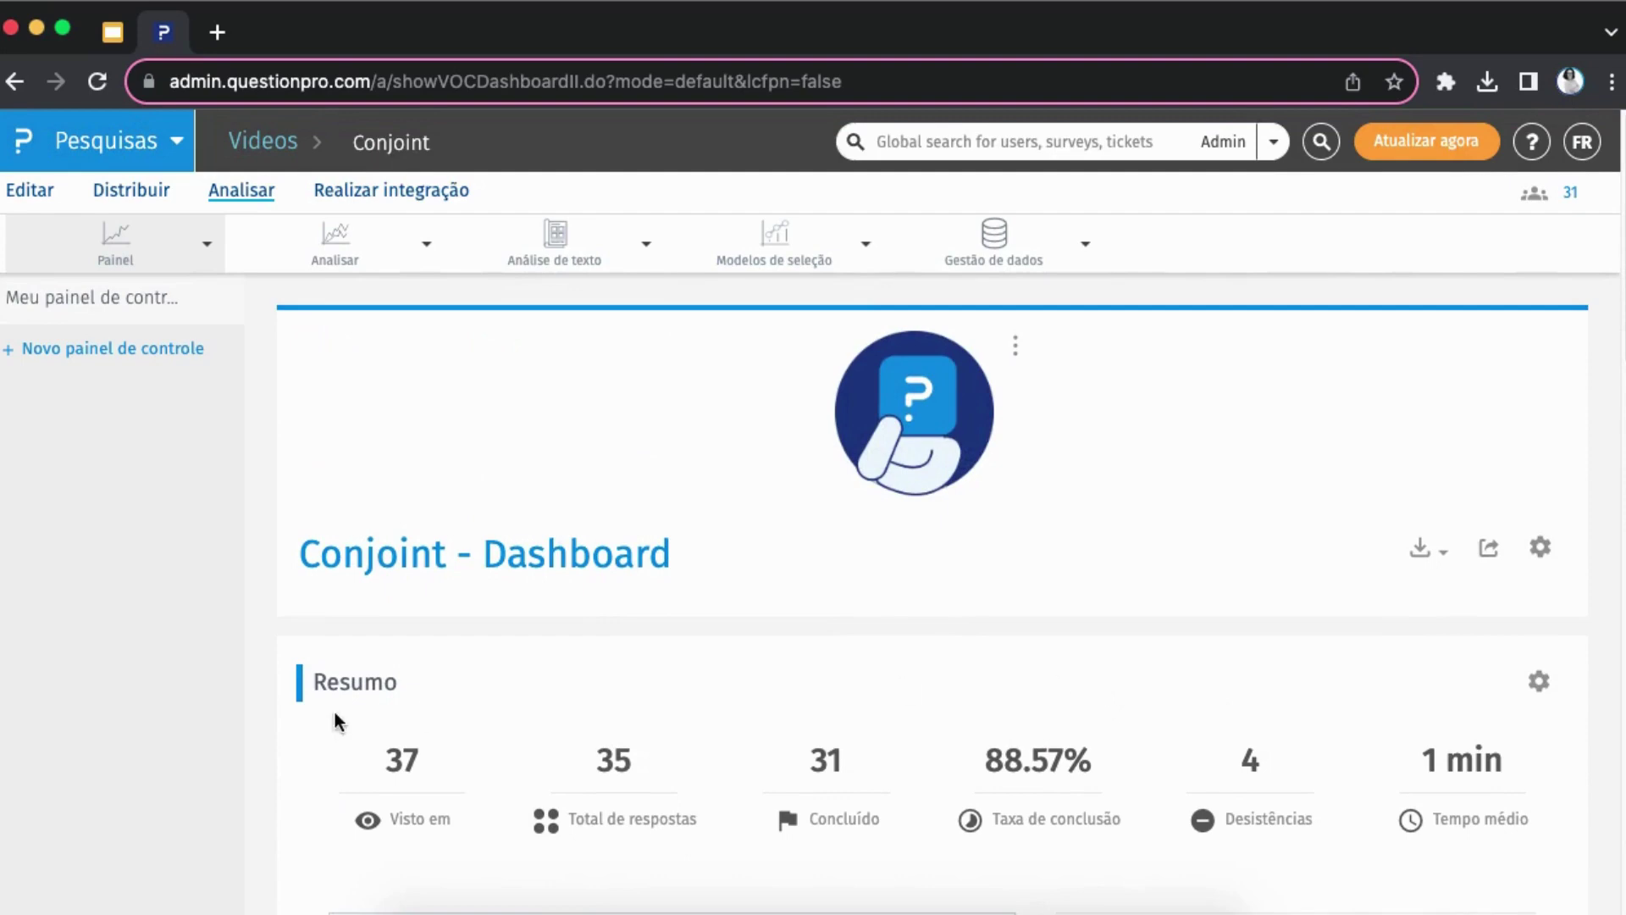
{"action": "scroll", "coordinate": [254, 708], "scroll_direction": "down", "scroll_amount": 3}
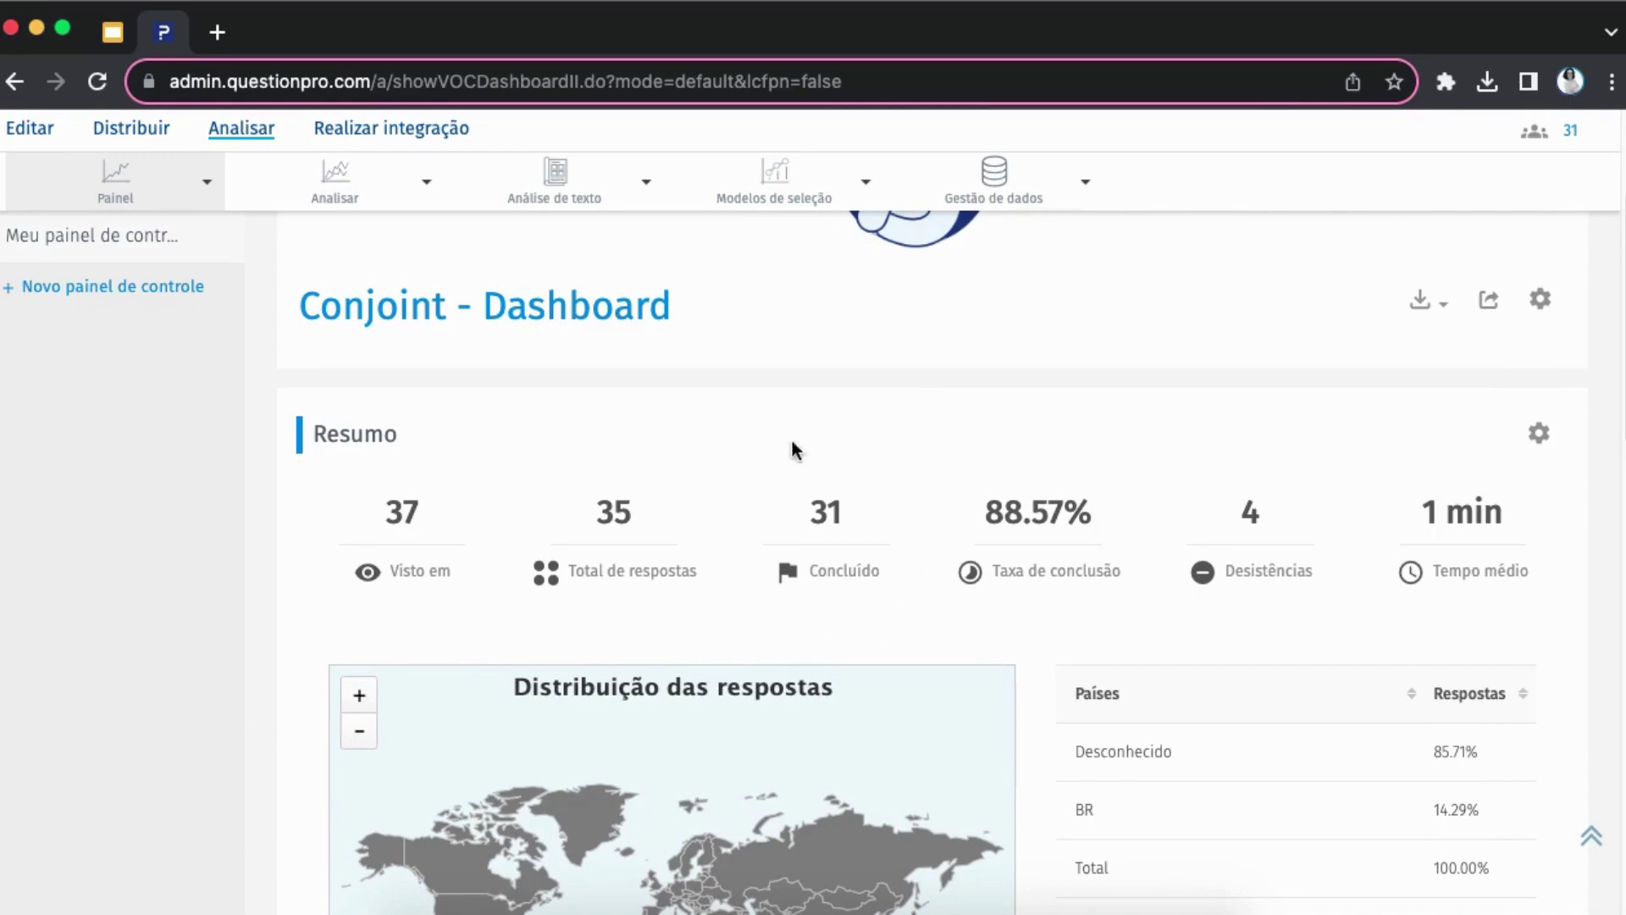
{"action": "scroll", "coordinate": [1324, 662], "scroll_direction": "down", "scroll_amount": 10}
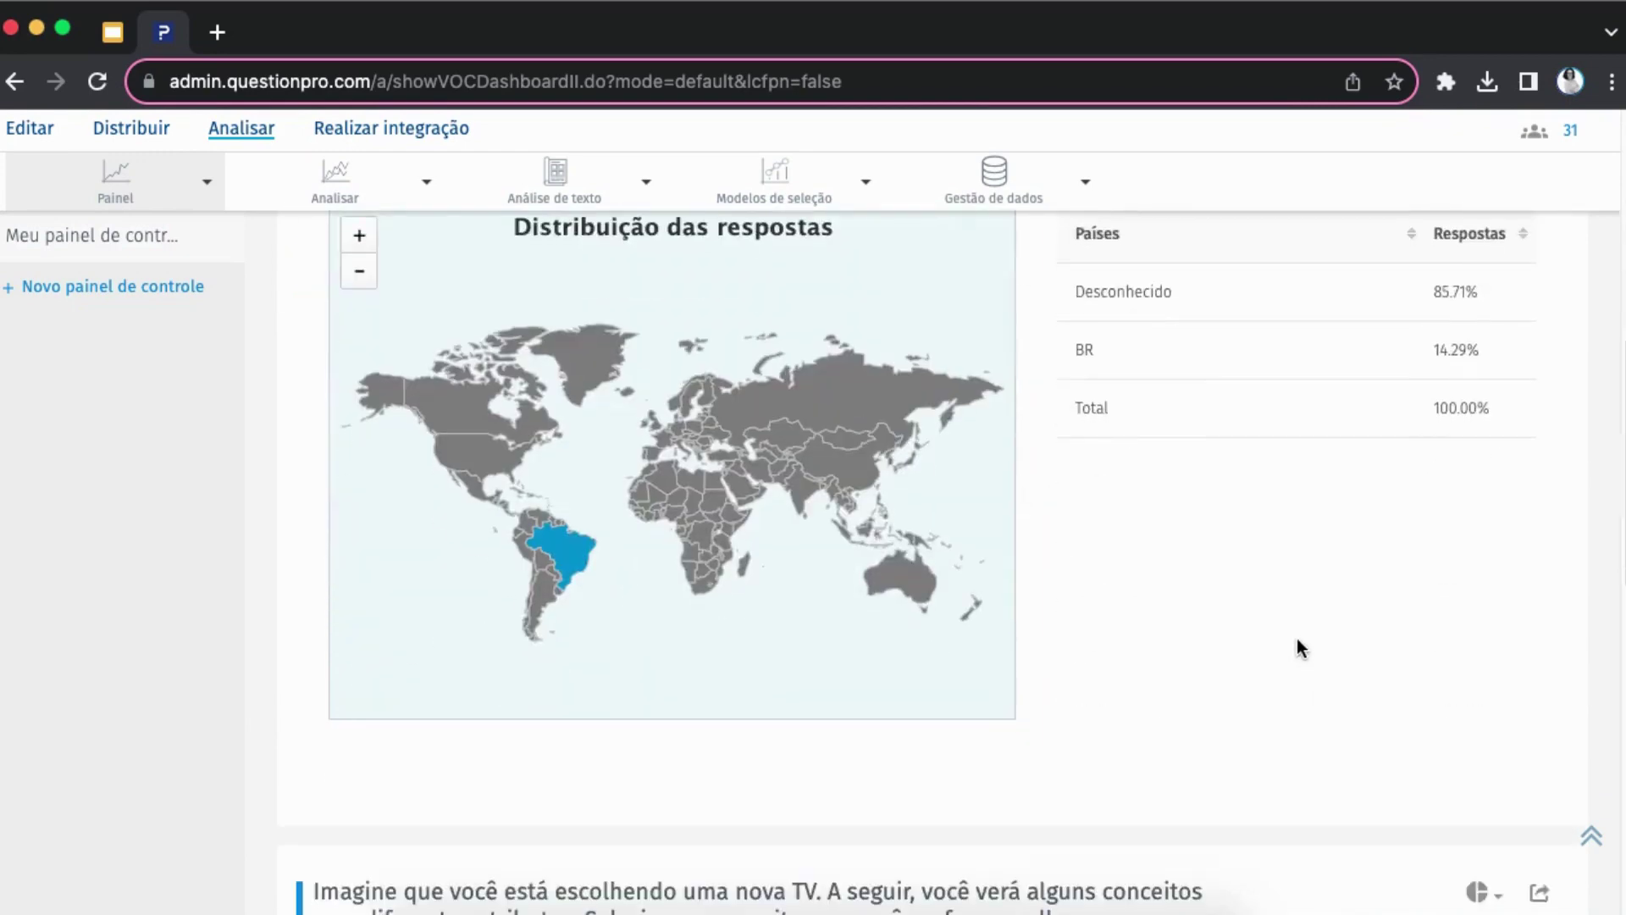
{"action": "scroll", "coordinate": [1292, 625], "scroll_direction": "down", "scroll_amount": 2}
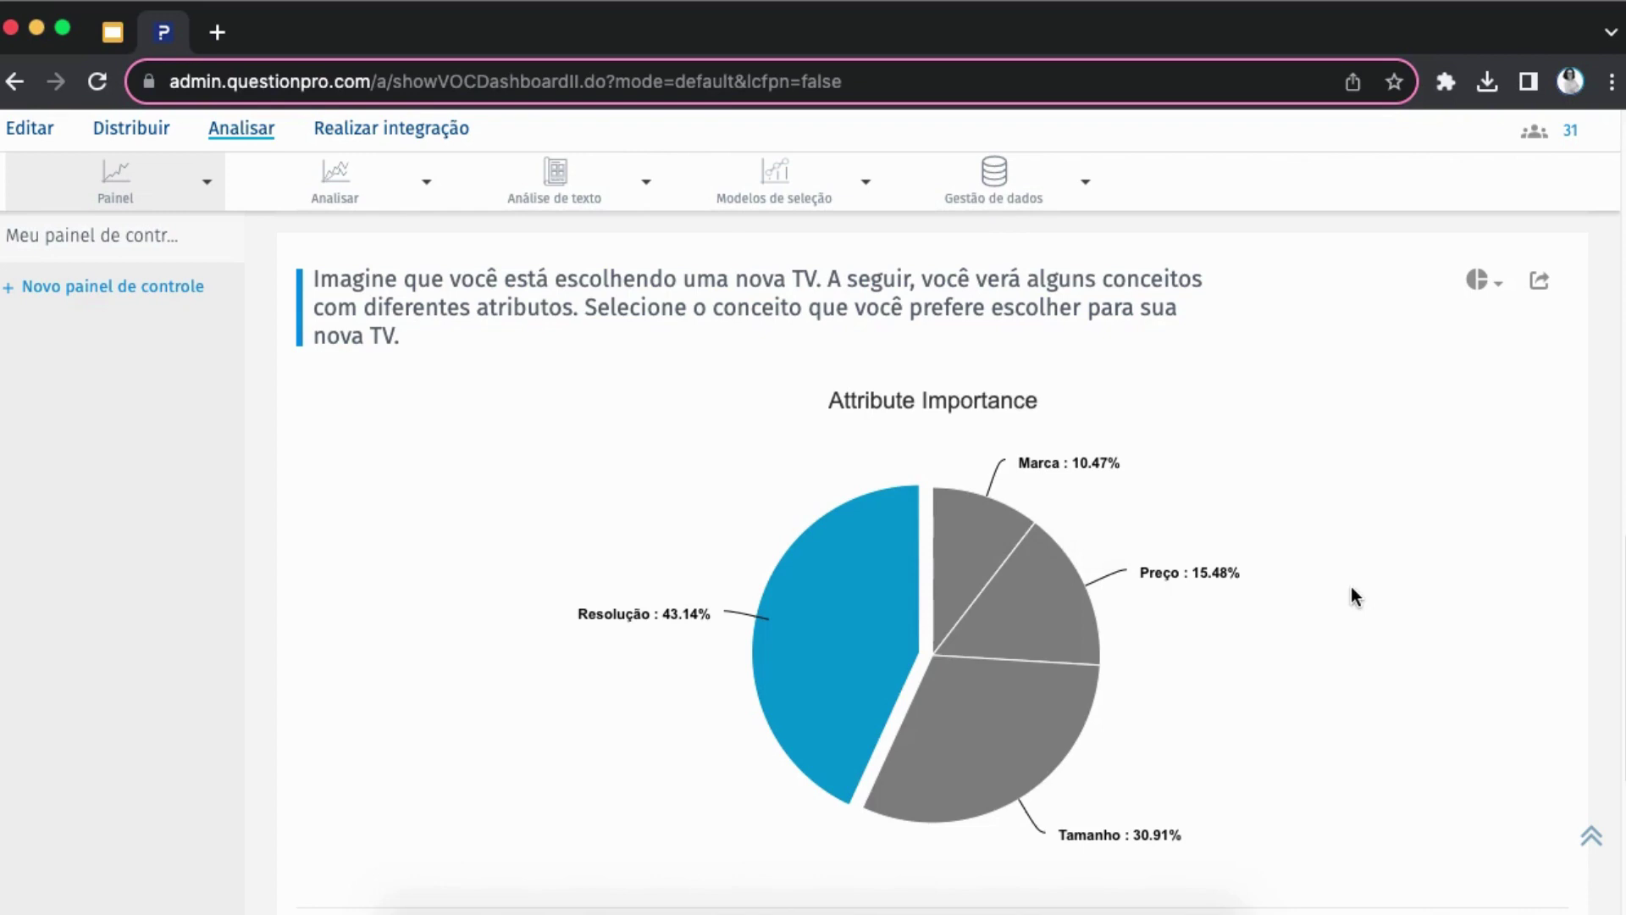
{"action": "mouse_move", "coordinate": [809, 614]}
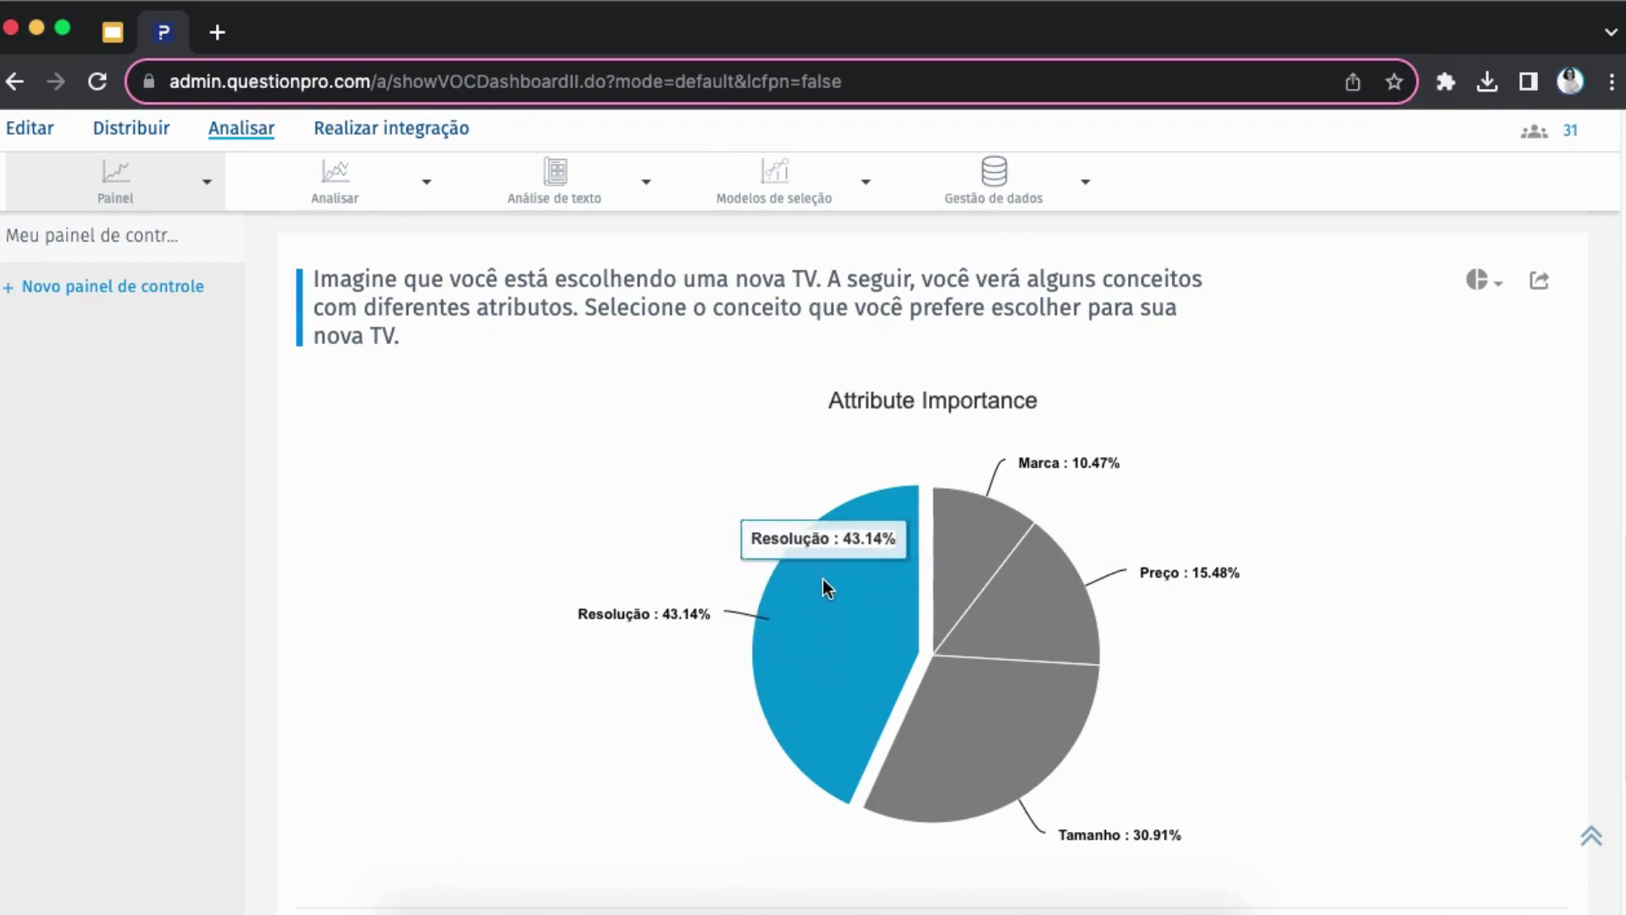
{"action": "scroll", "coordinate": [1467, 523], "scroll_direction": "down", "scroll_amount": 5}
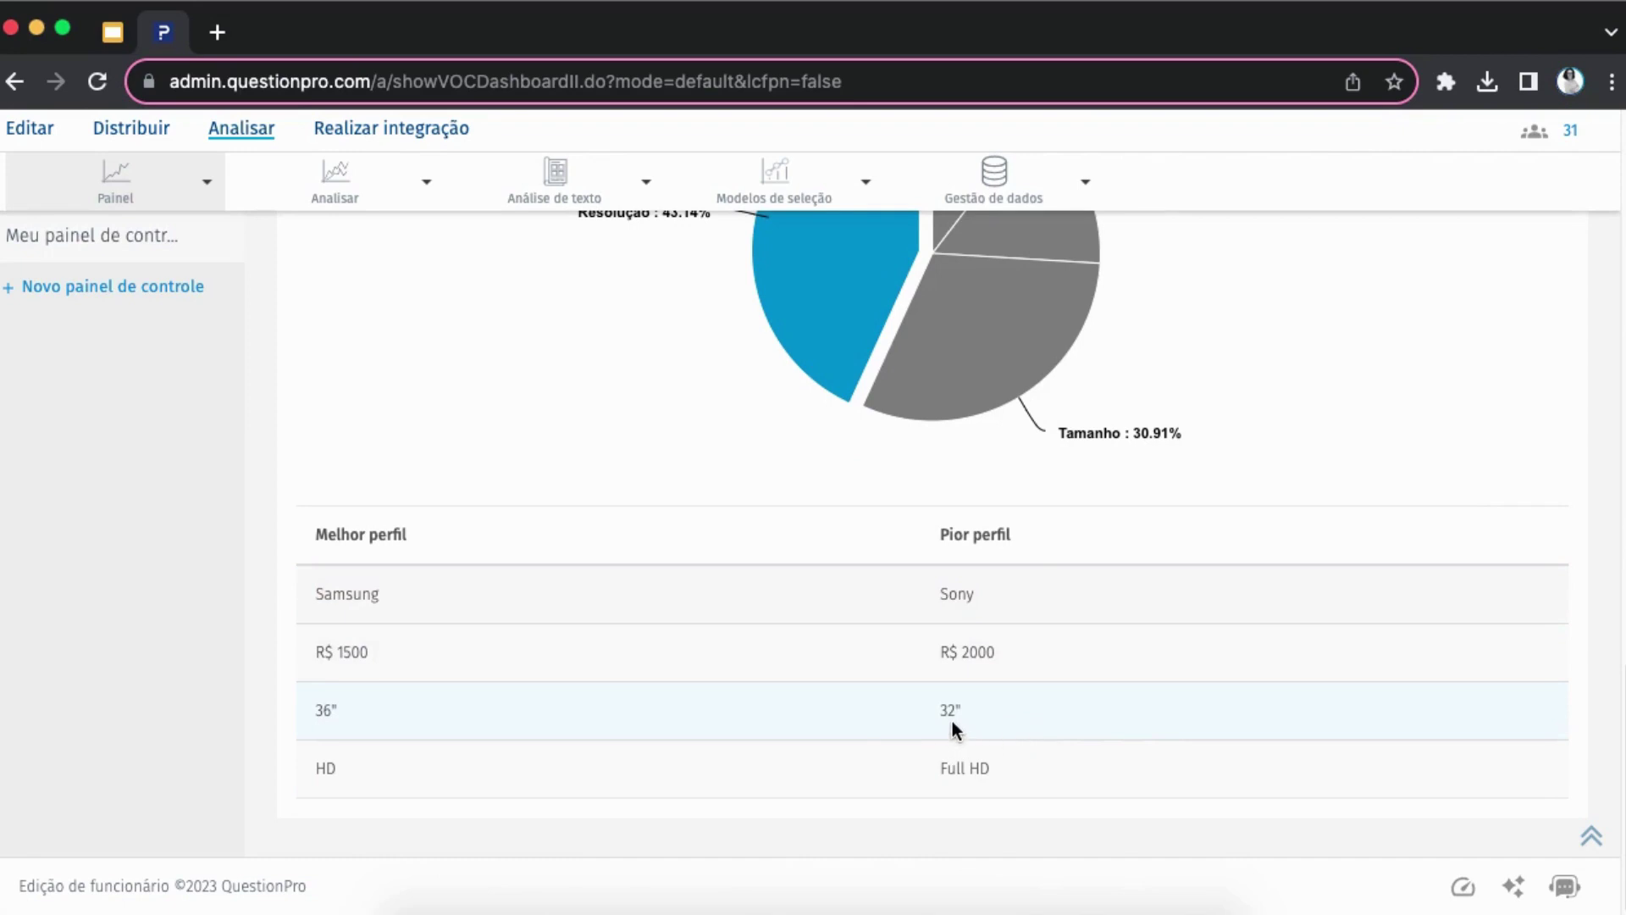
Open the conjoint analysis report for the second listed Q2 question, "Imagine que você está escolhendo uma nova TV"
{"action": "scroll", "coordinate": [733, 468], "scroll_direction": "up", "scroll_amount": 10}
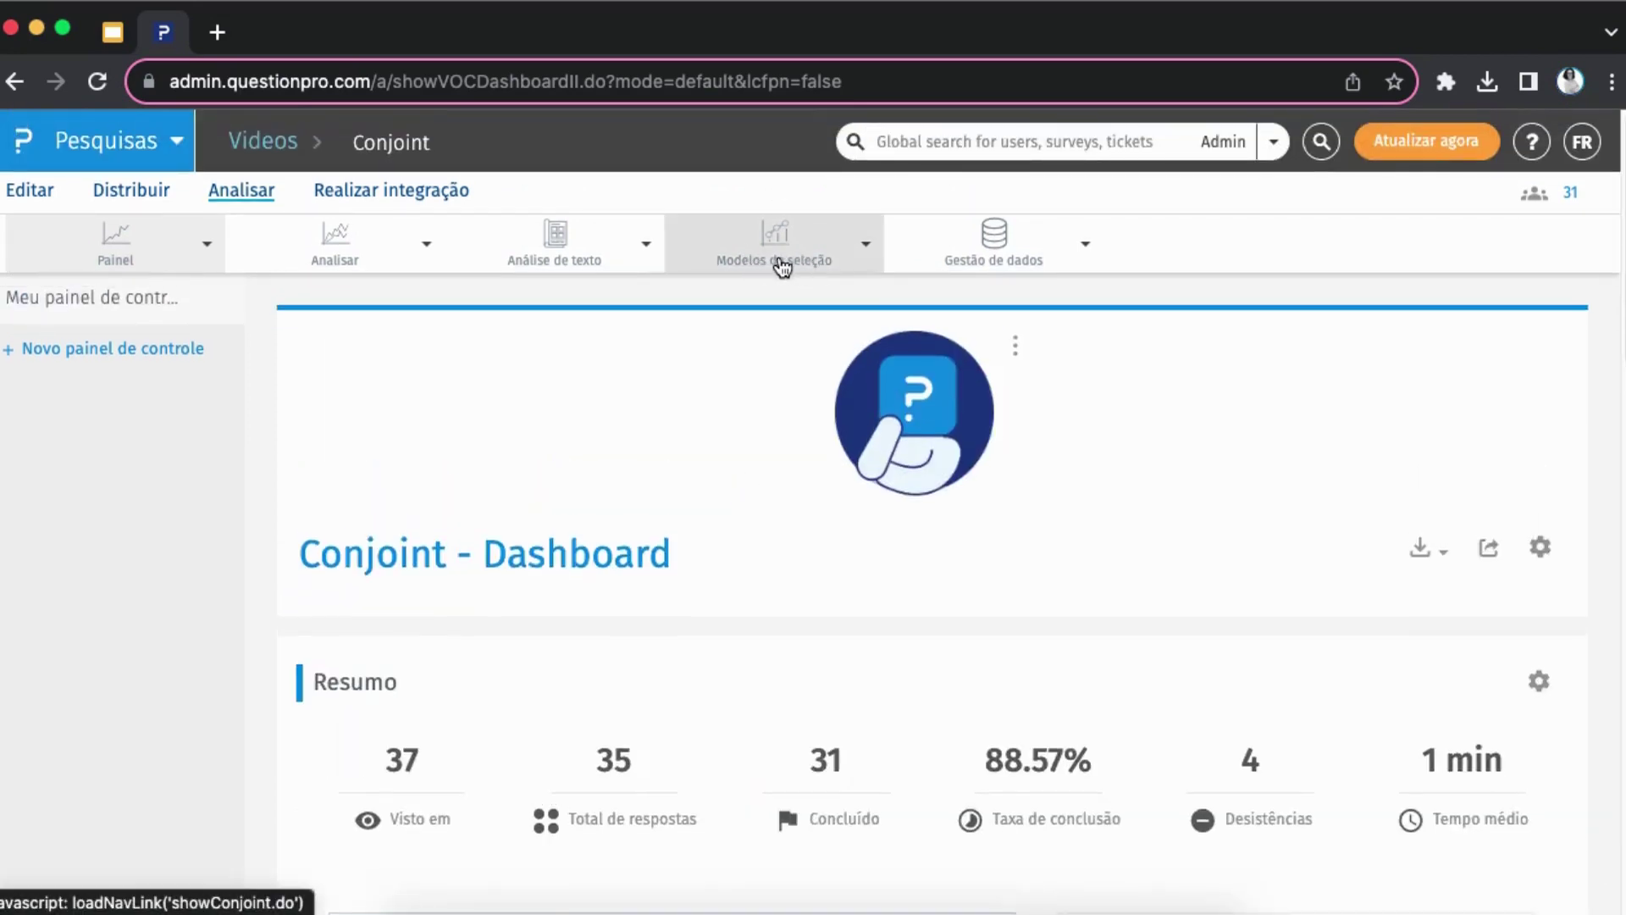
{"action": "mouse_move", "coordinate": [779, 267]}
{"action": "left_click", "coordinate": [780, 305]}
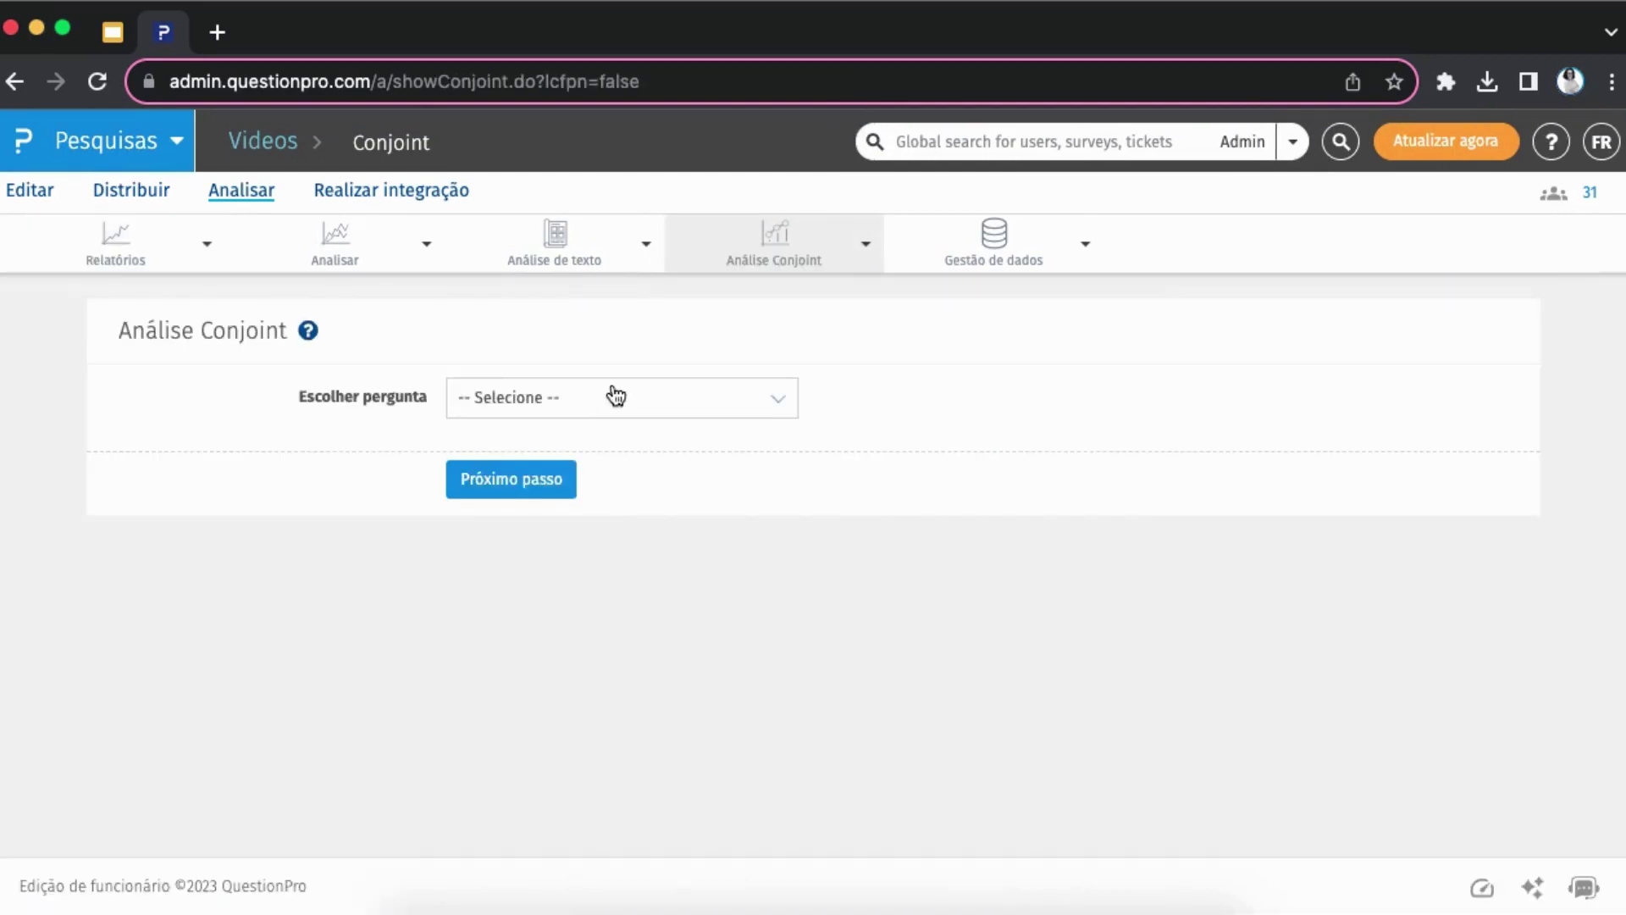
{"action": "left_click", "coordinate": [613, 408]}
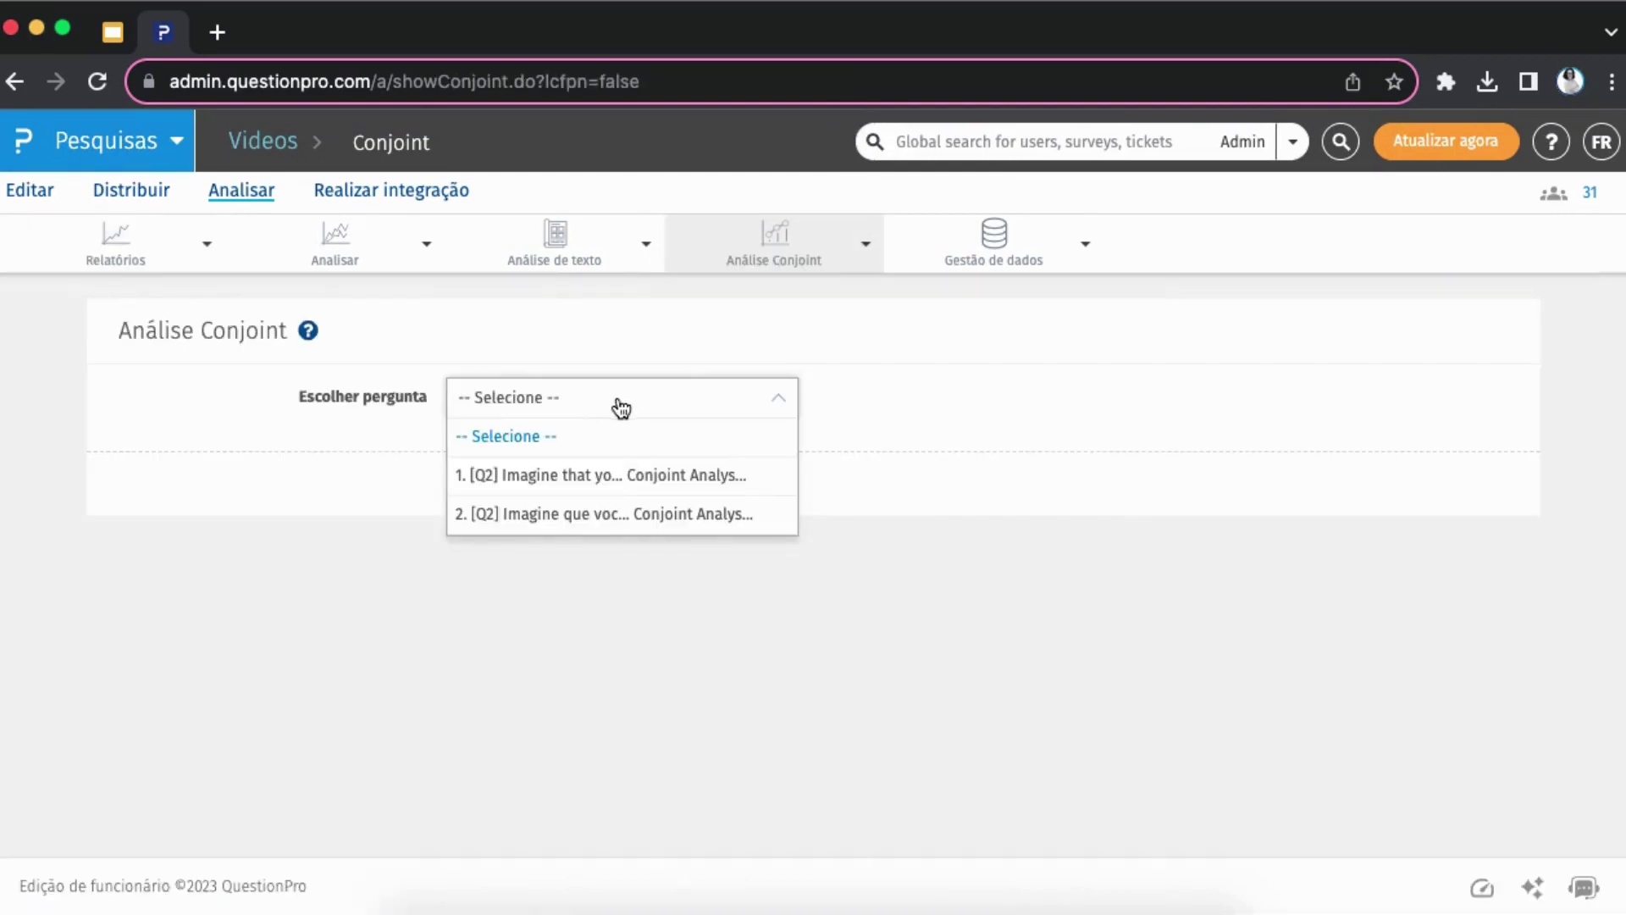
{"action": "left_click", "coordinate": [554, 516]}
{"action": "left_click", "coordinate": [537, 485]}
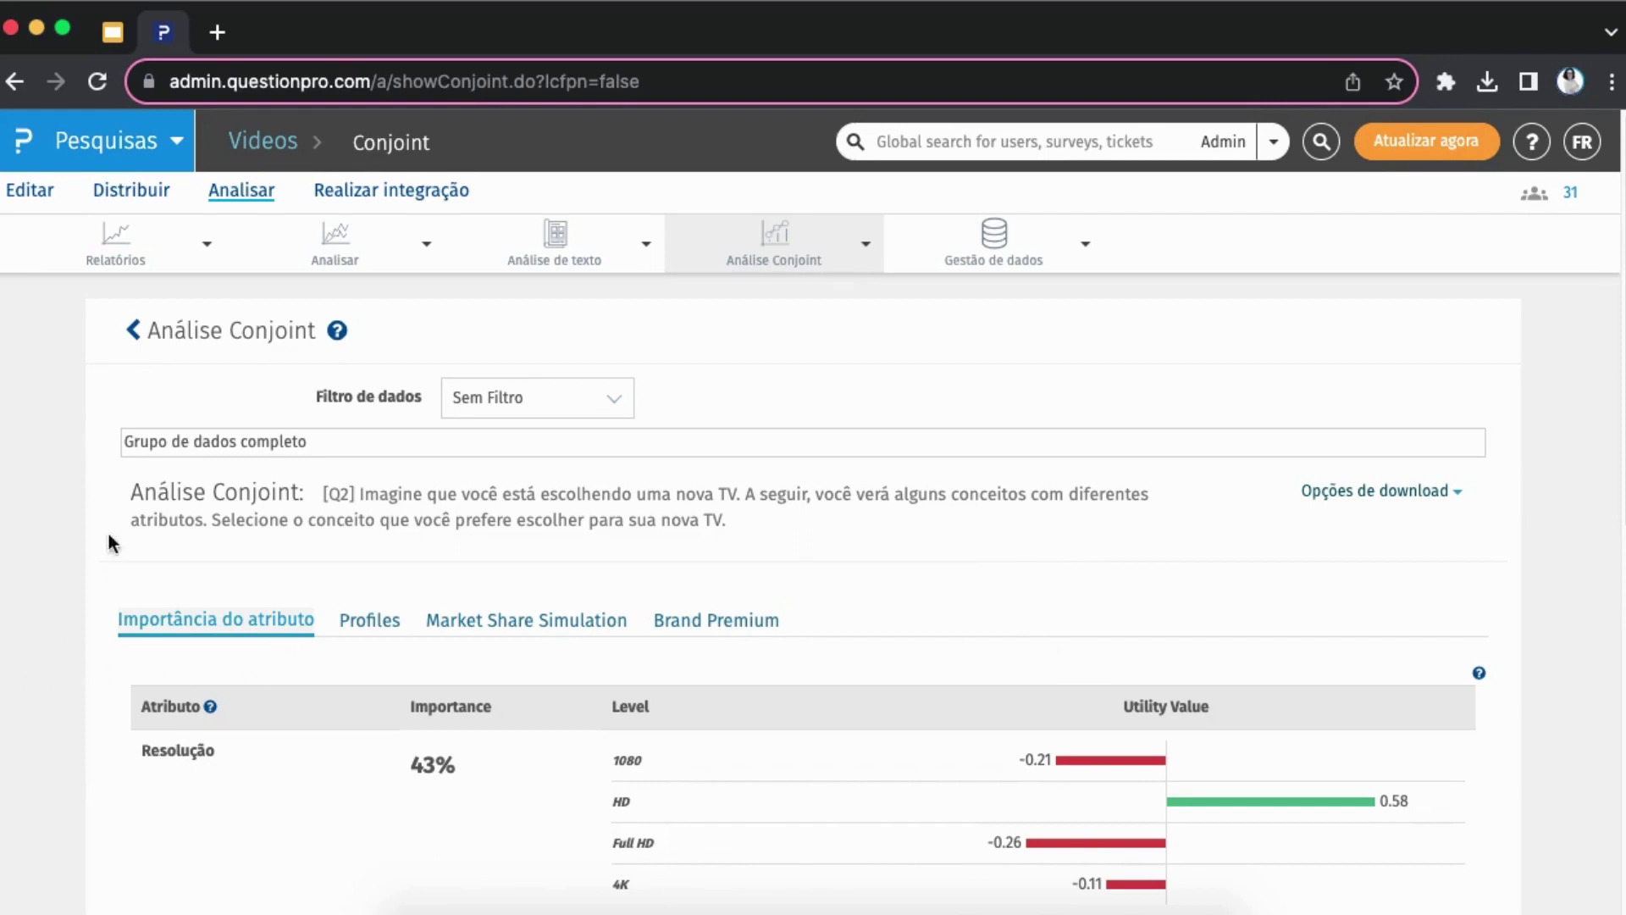
Examine the importance of Resolução, Tamanho, Preço and Marca and the utility values of their levels
{"action": "scroll", "coordinate": [1110, 559], "scroll_direction": "down", "scroll_amount": 3}
{"action": "scroll", "coordinate": [1104, 486], "scroll_direction": "down", "scroll_amount": 5}
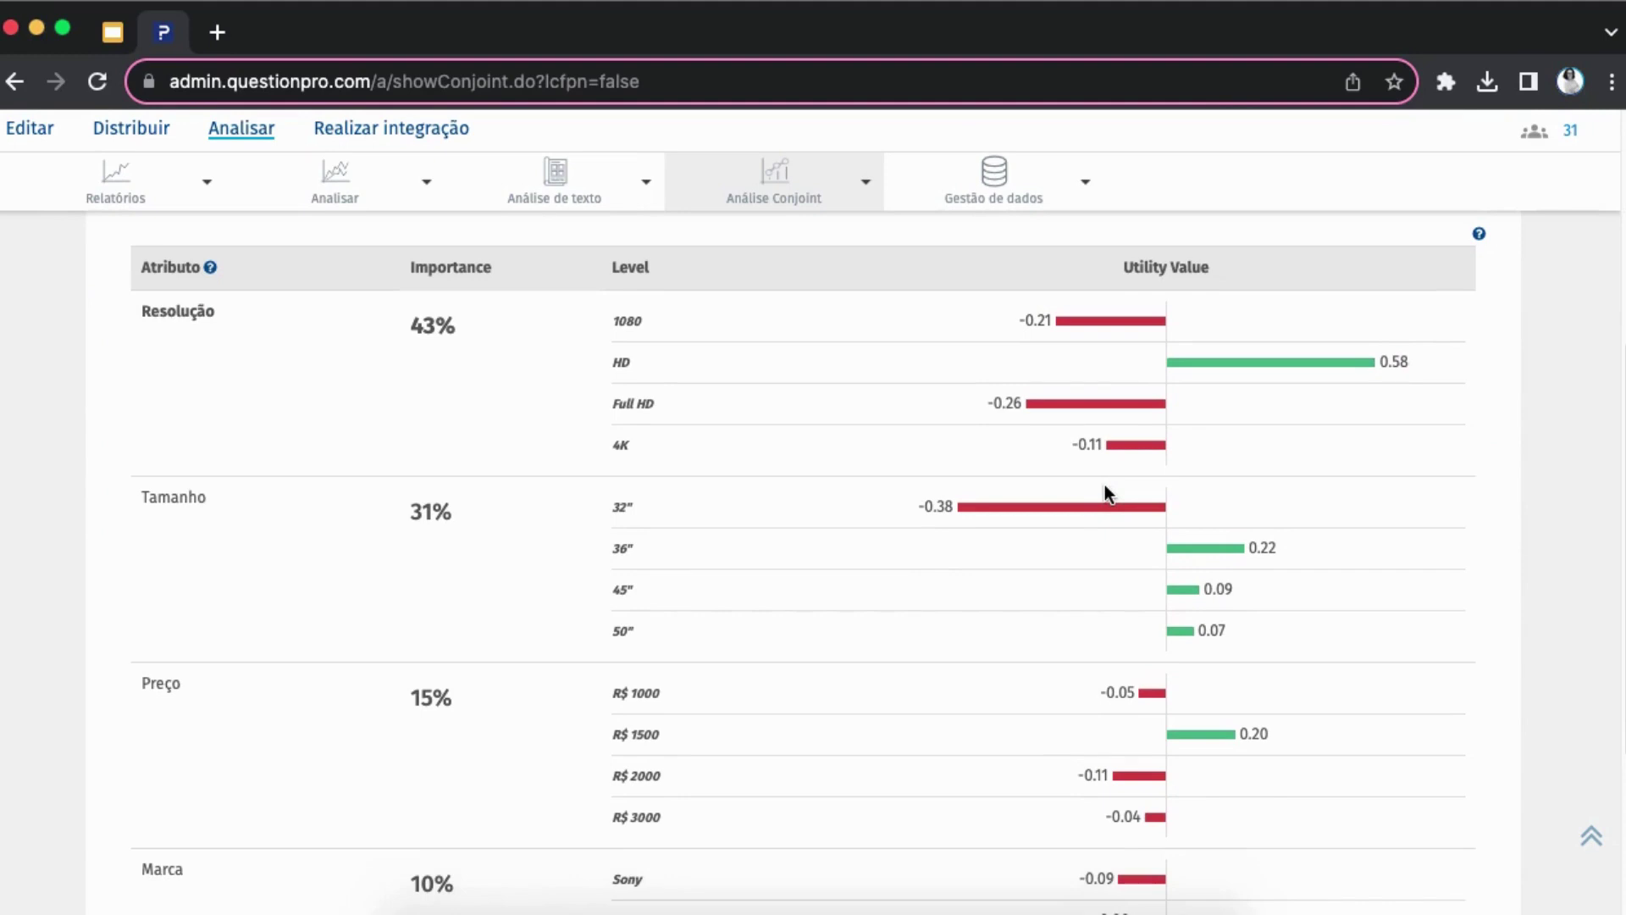
{"action": "scroll", "coordinate": [1104, 492], "scroll_direction": "down", "scroll_amount": 1}
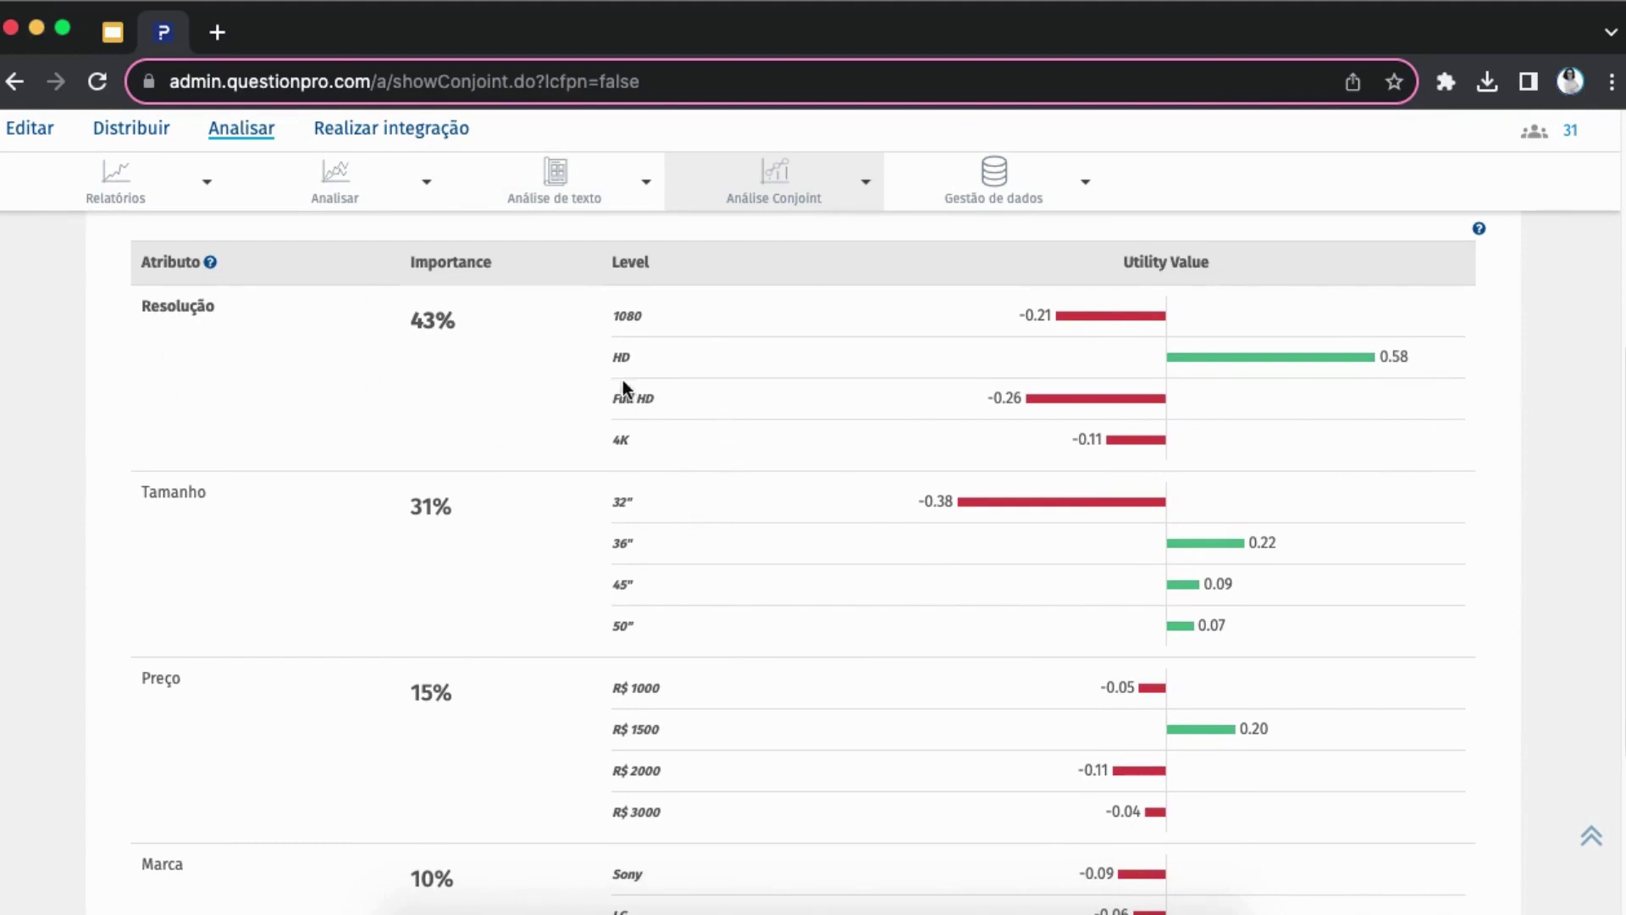
{"action": "scroll", "coordinate": [816, 430], "scroll_direction": "down", "scroll_amount": 2}
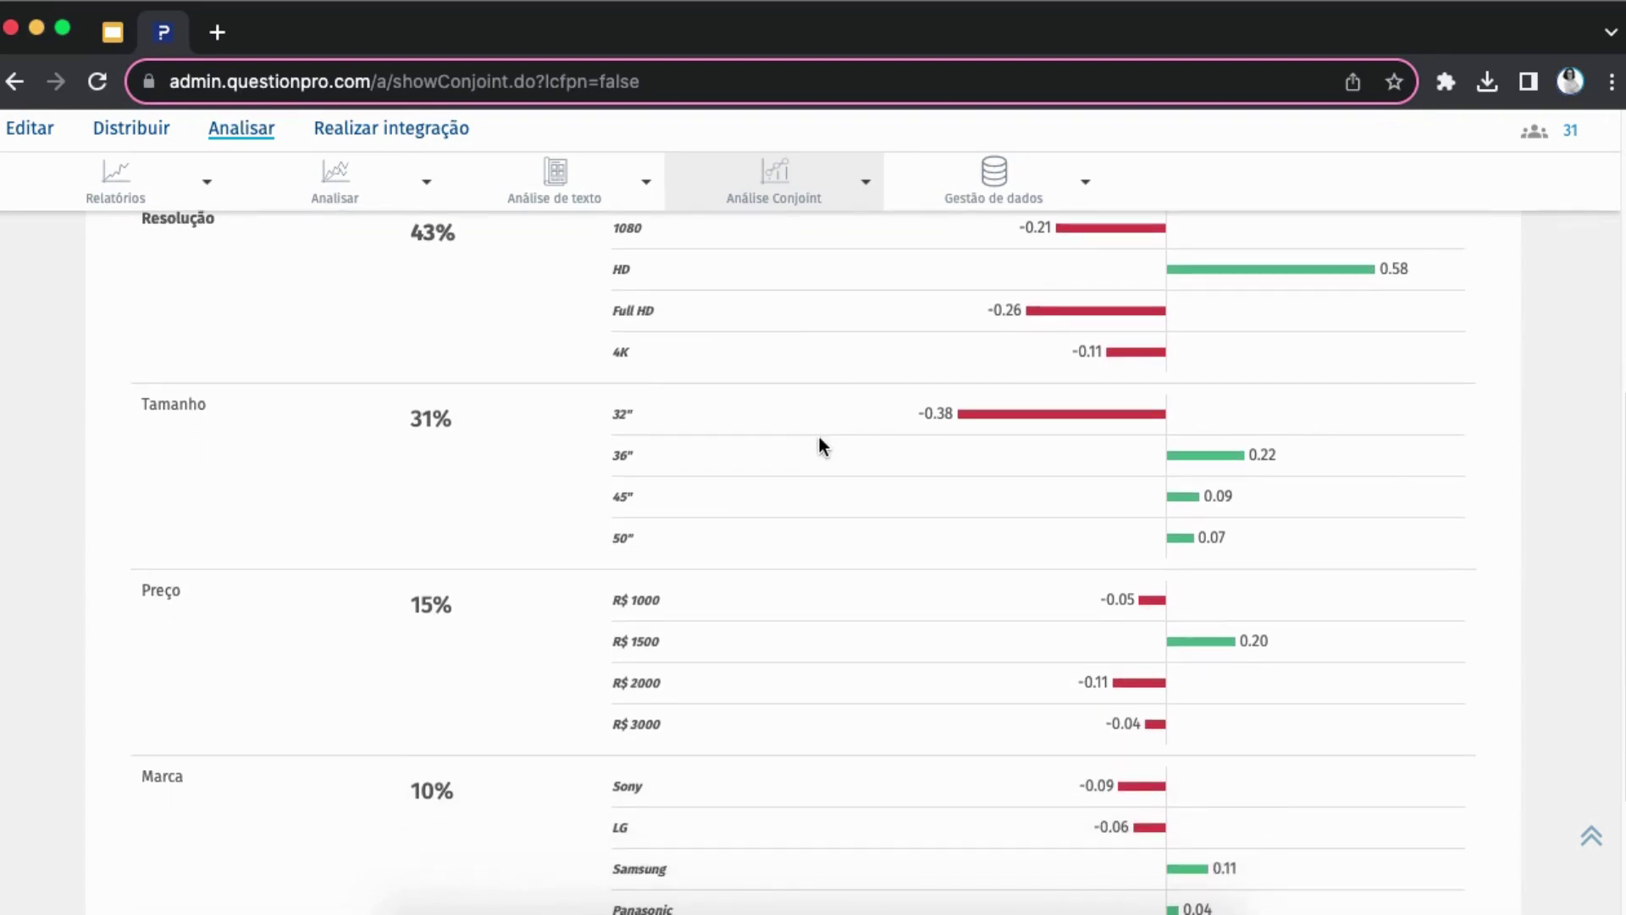
{"action": "scroll", "coordinate": [818, 436], "scroll_direction": "down", "scroll_amount": 2}
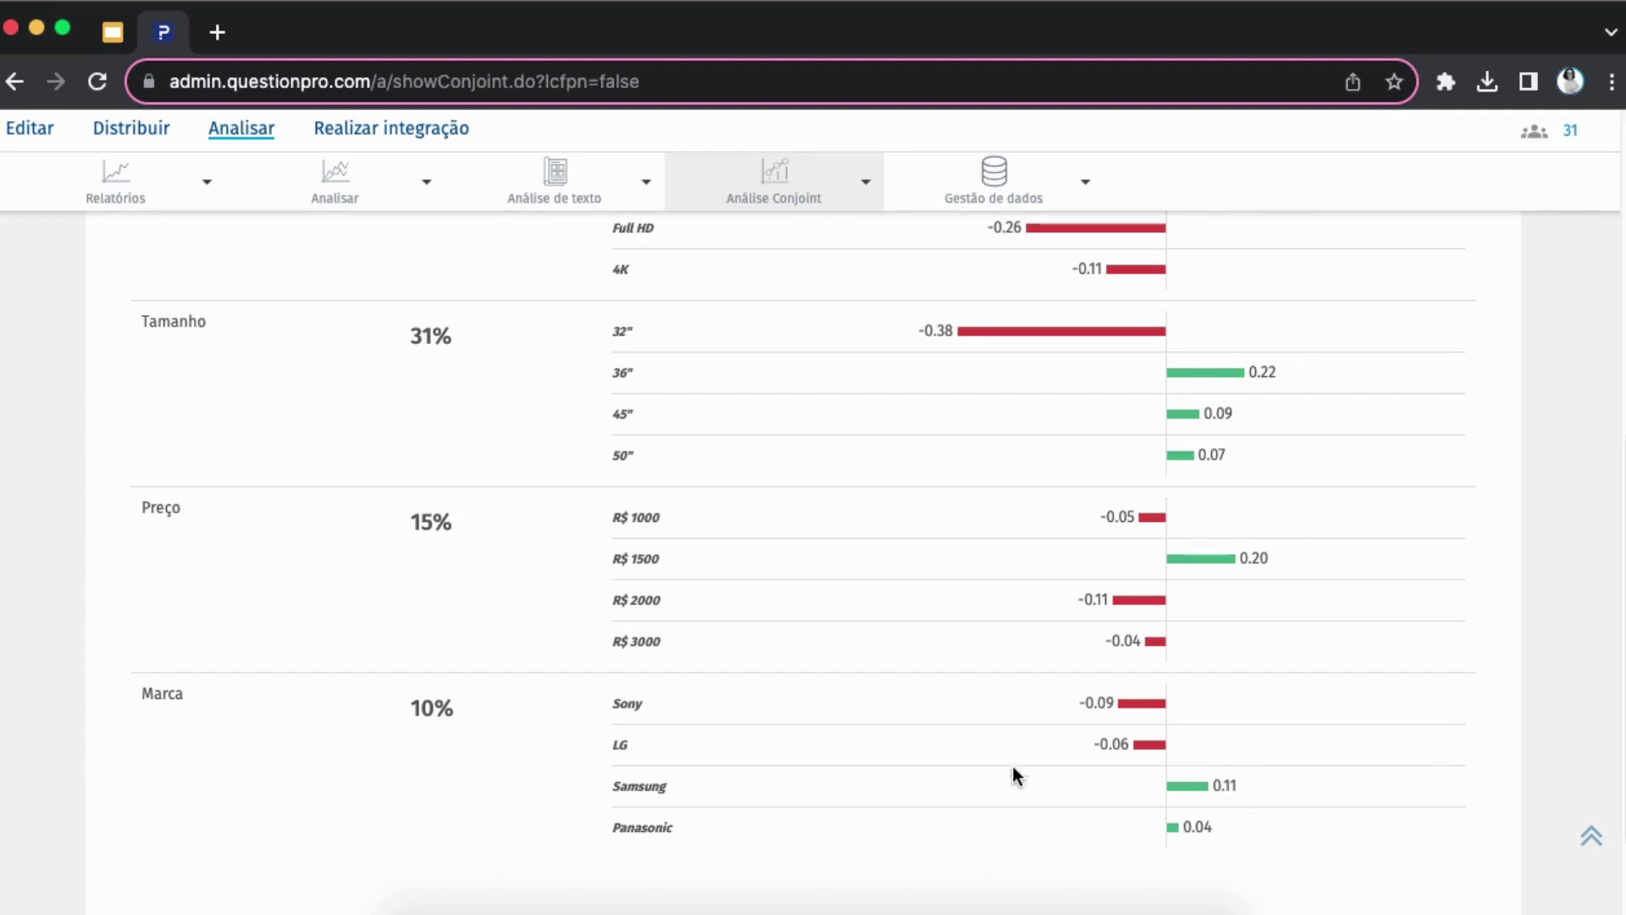
{"action": "scroll", "coordinate": [999, 754], "scroll_direction": "up", "scroll_amount": 10}
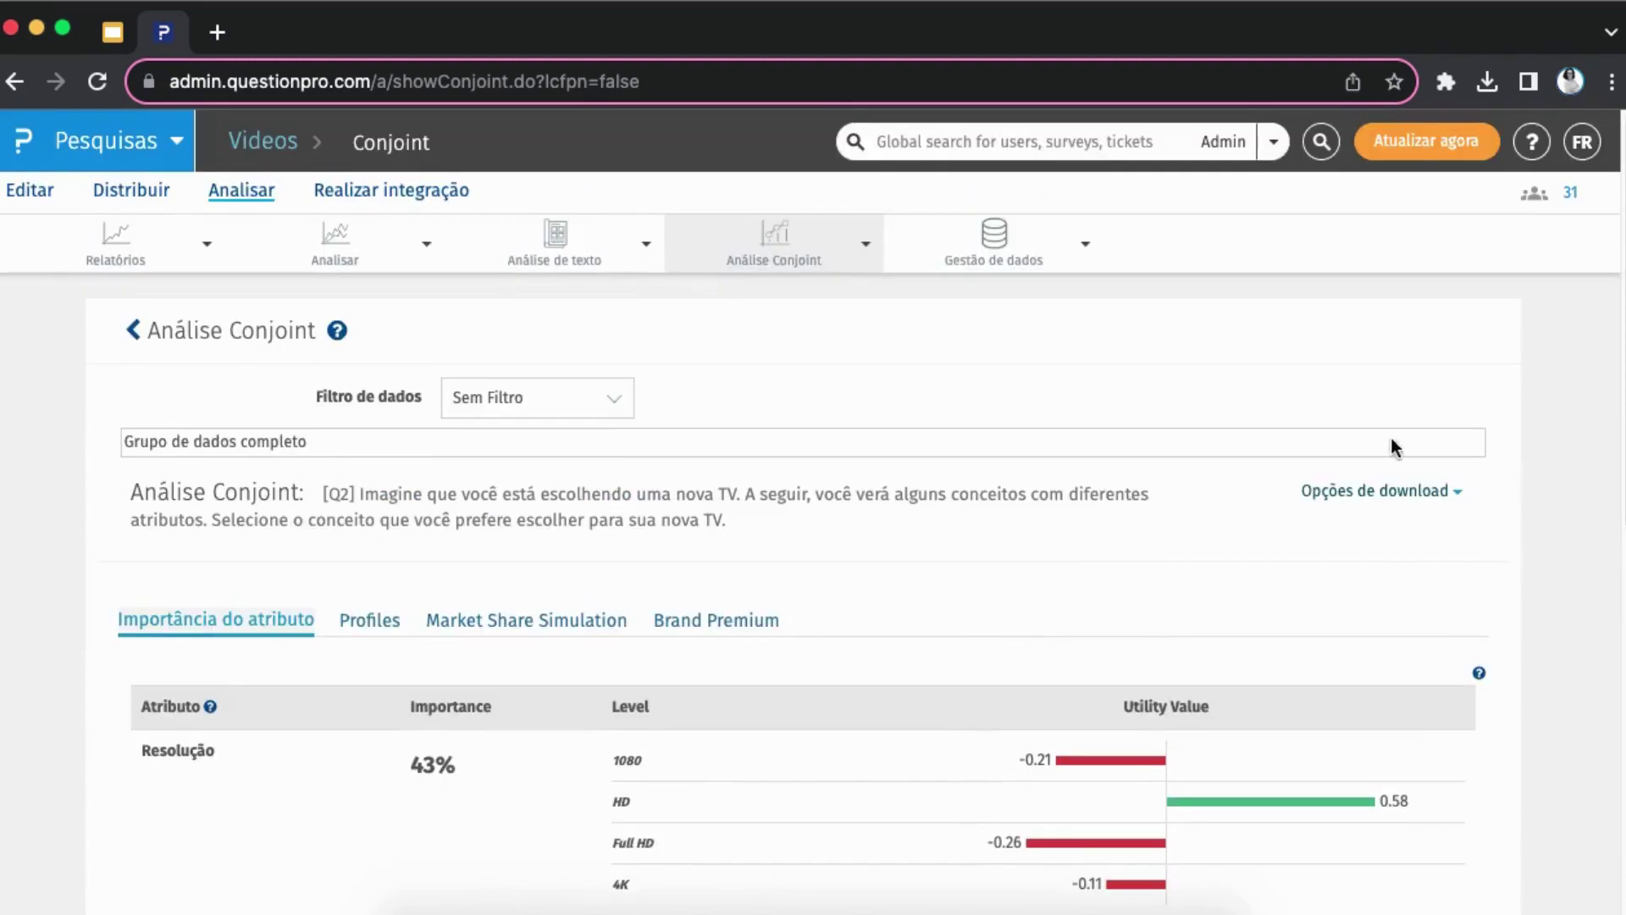
Check the report's download options and the available data filters without choosing any, and look over the attribute importance table again
{"action": "left_click", "coordinate": [1383, 489]}
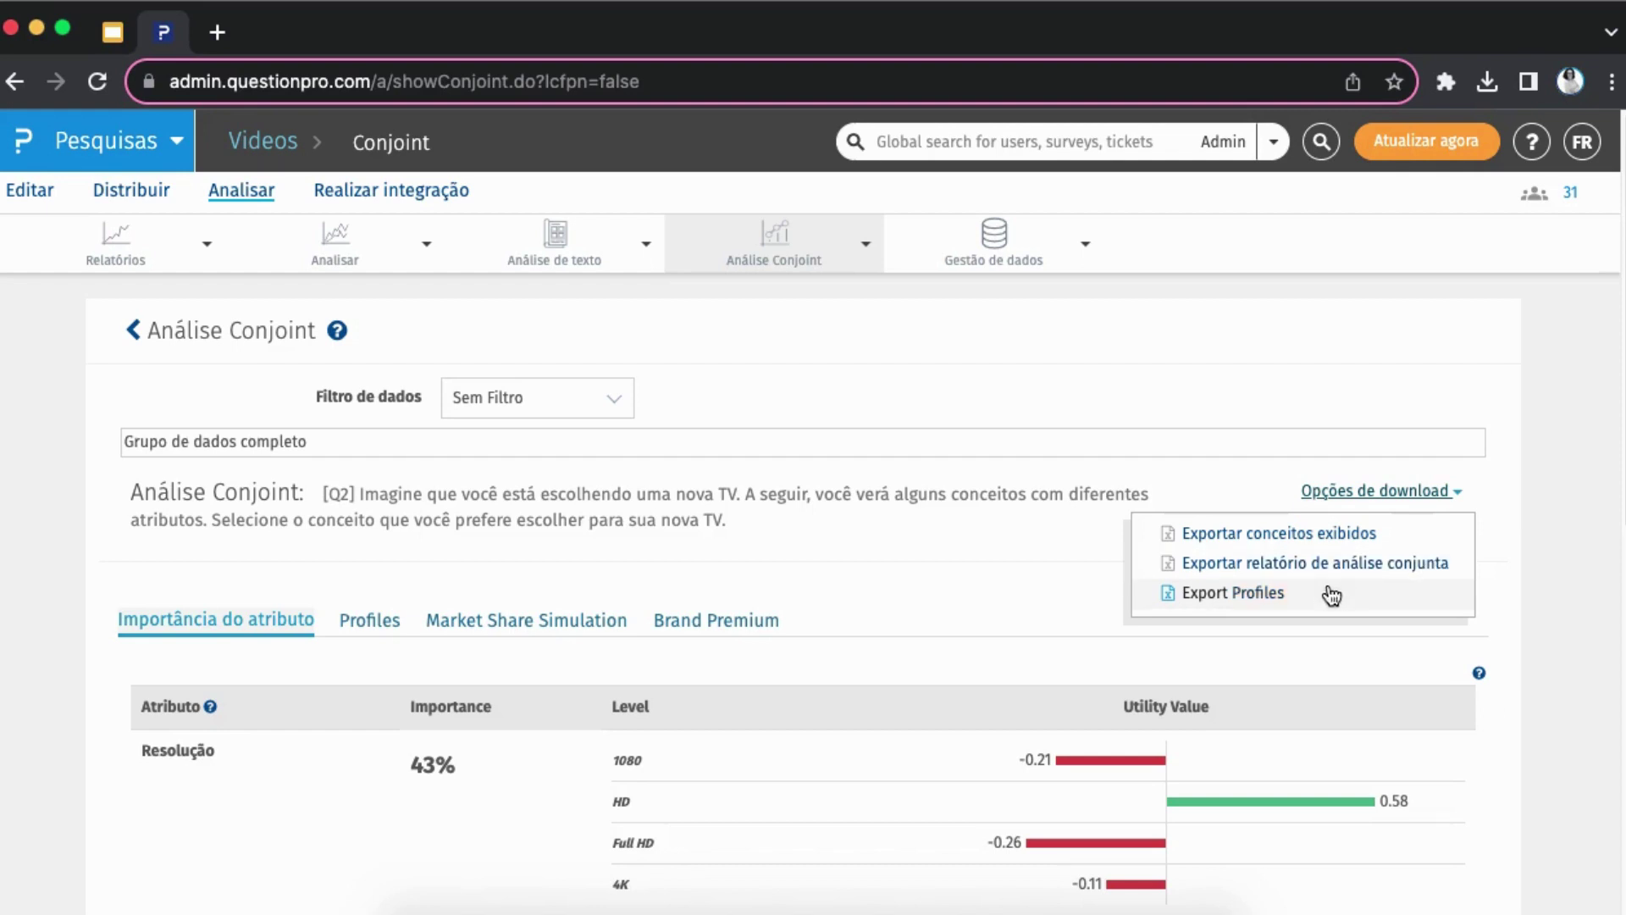
{"action": "left_click", "coordinate": [882, 567]}
{"action": "left_click", "coordinate": [530, 394]}
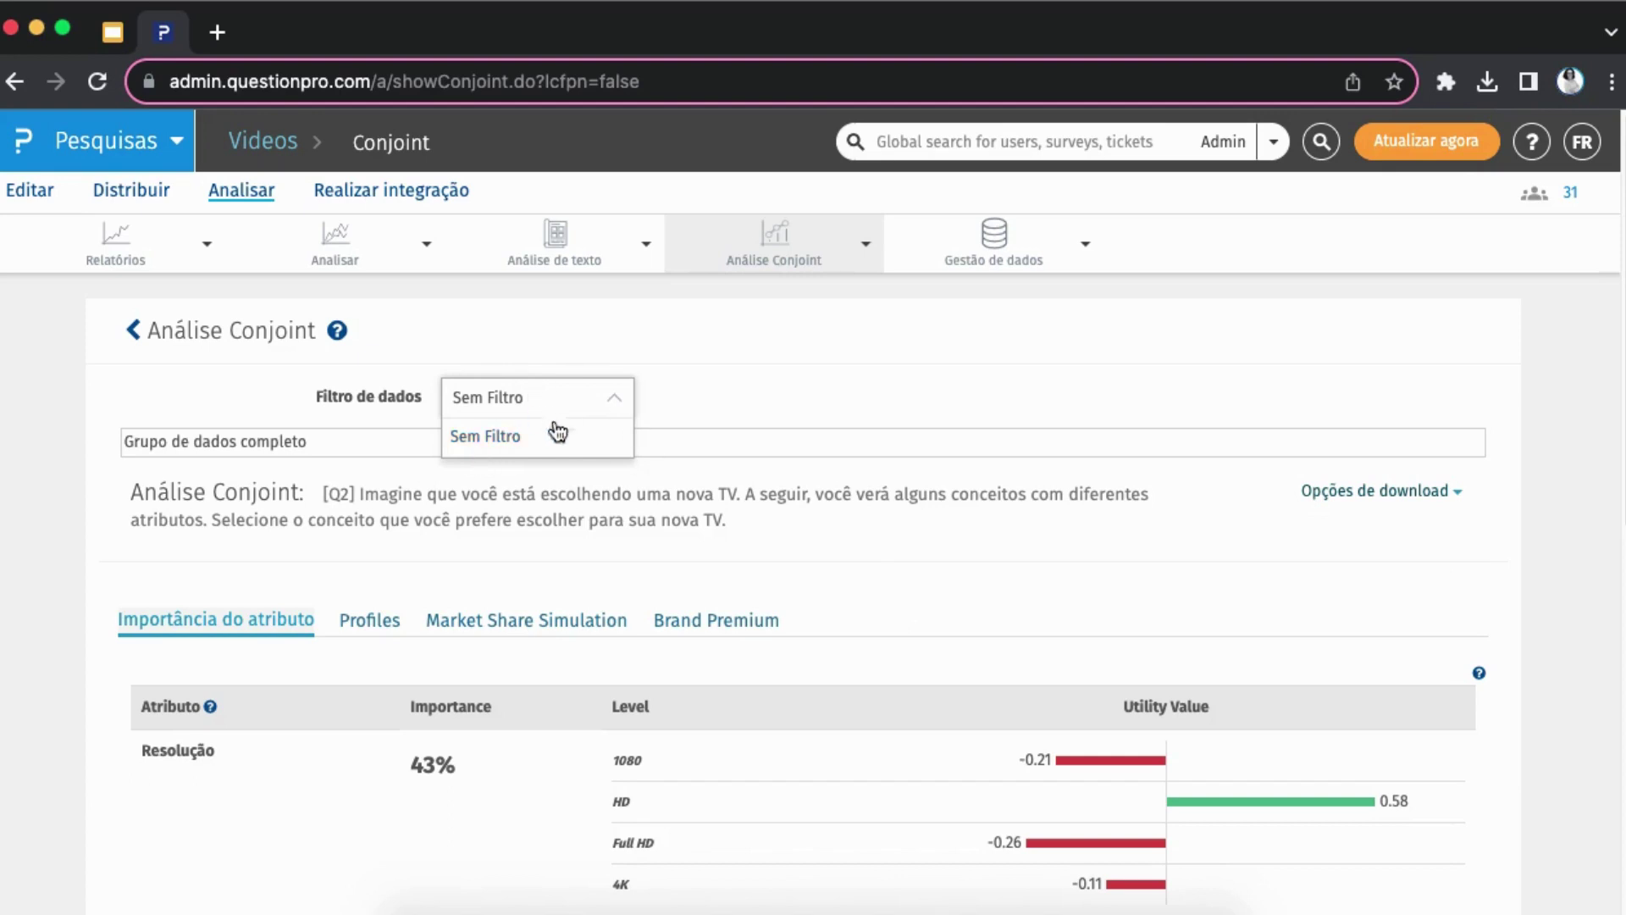
{"action": "left_click", "coordinate": [899, 546]}
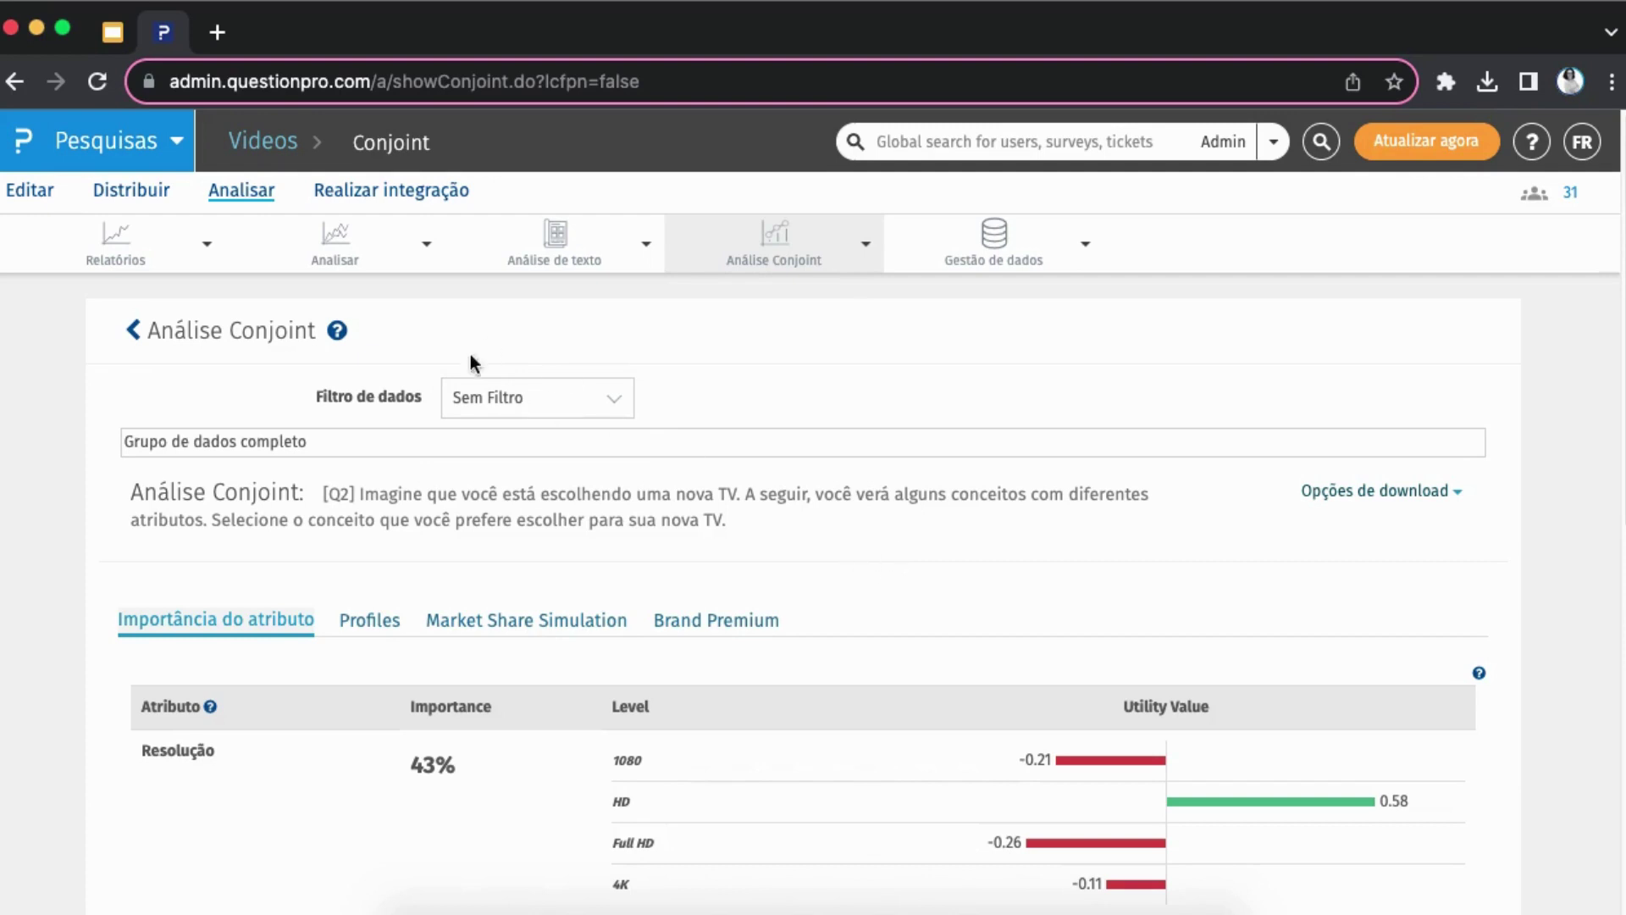
{"action": "scroll", "coordinate": [940, 535], "scroll_direction": "down", "scroll_amount": 1}
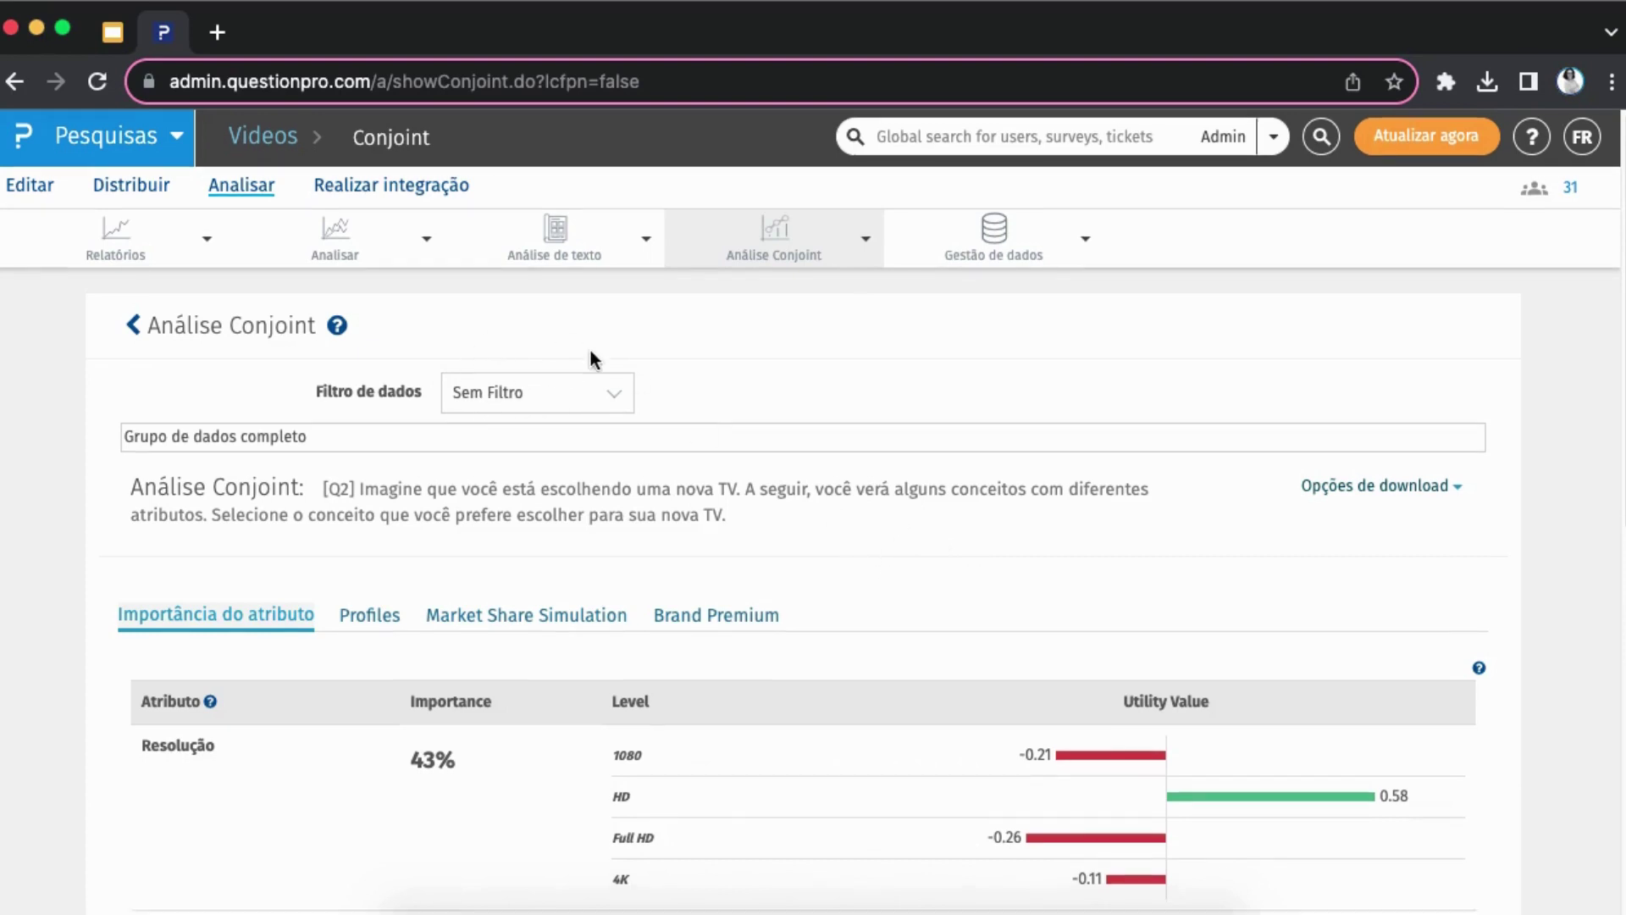
{"action": "scroll", "coordinate": [976, 526], "scroll_direction": "down", "scroll_amount": 6}
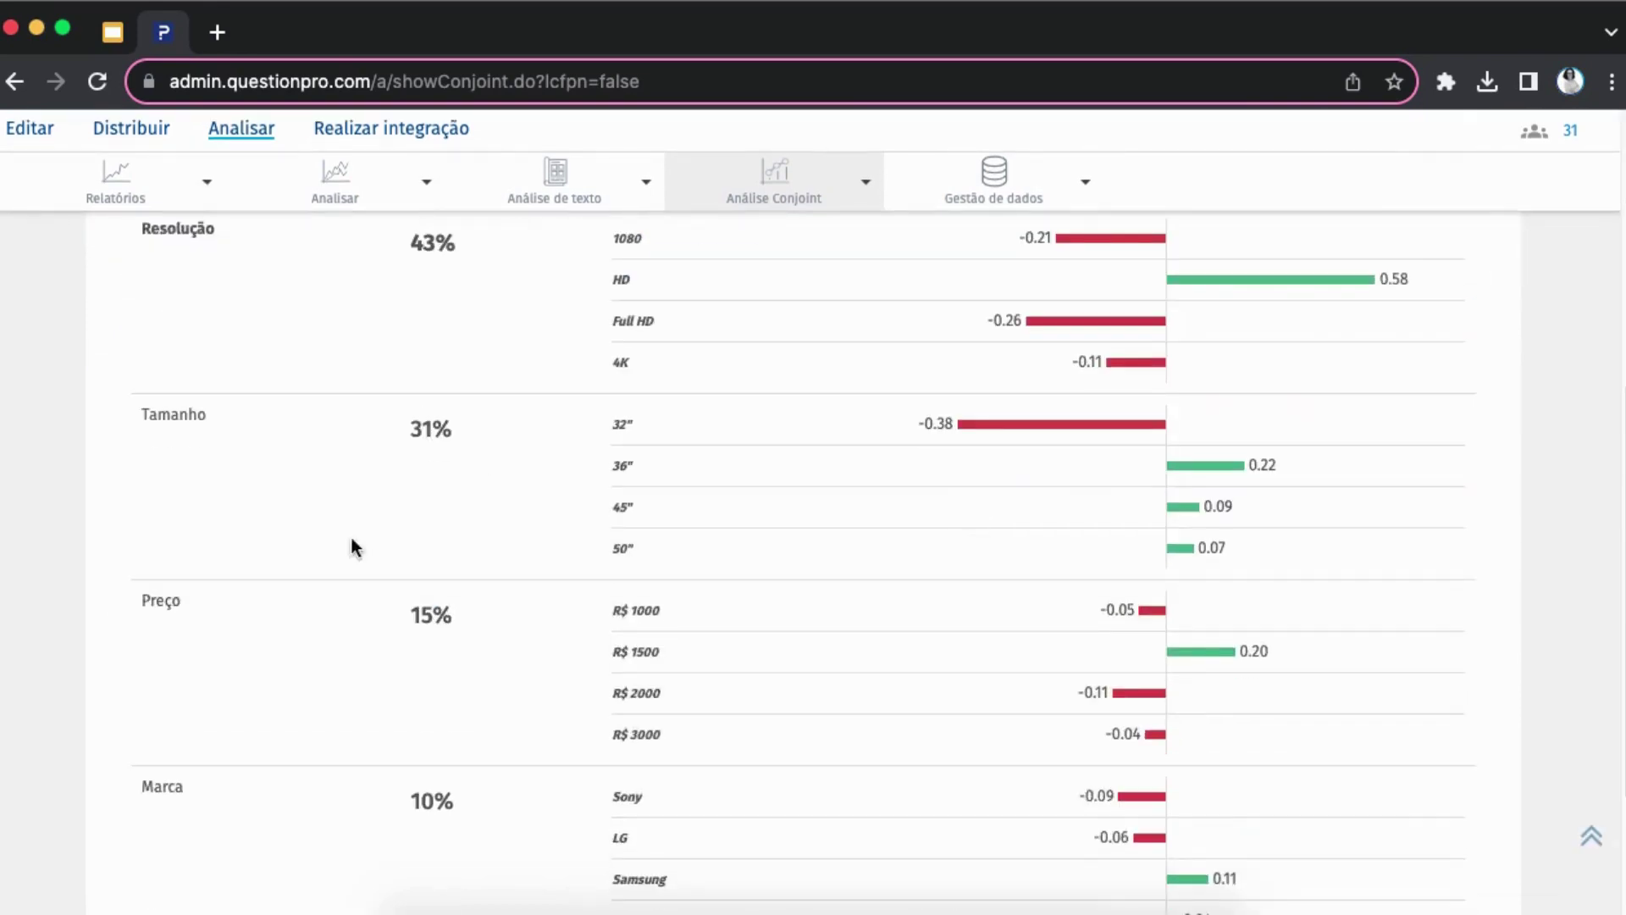
{"action": "scroll", "coordinate": [779, 601], "scroll_direction": "up", "scroll_amount": 6}
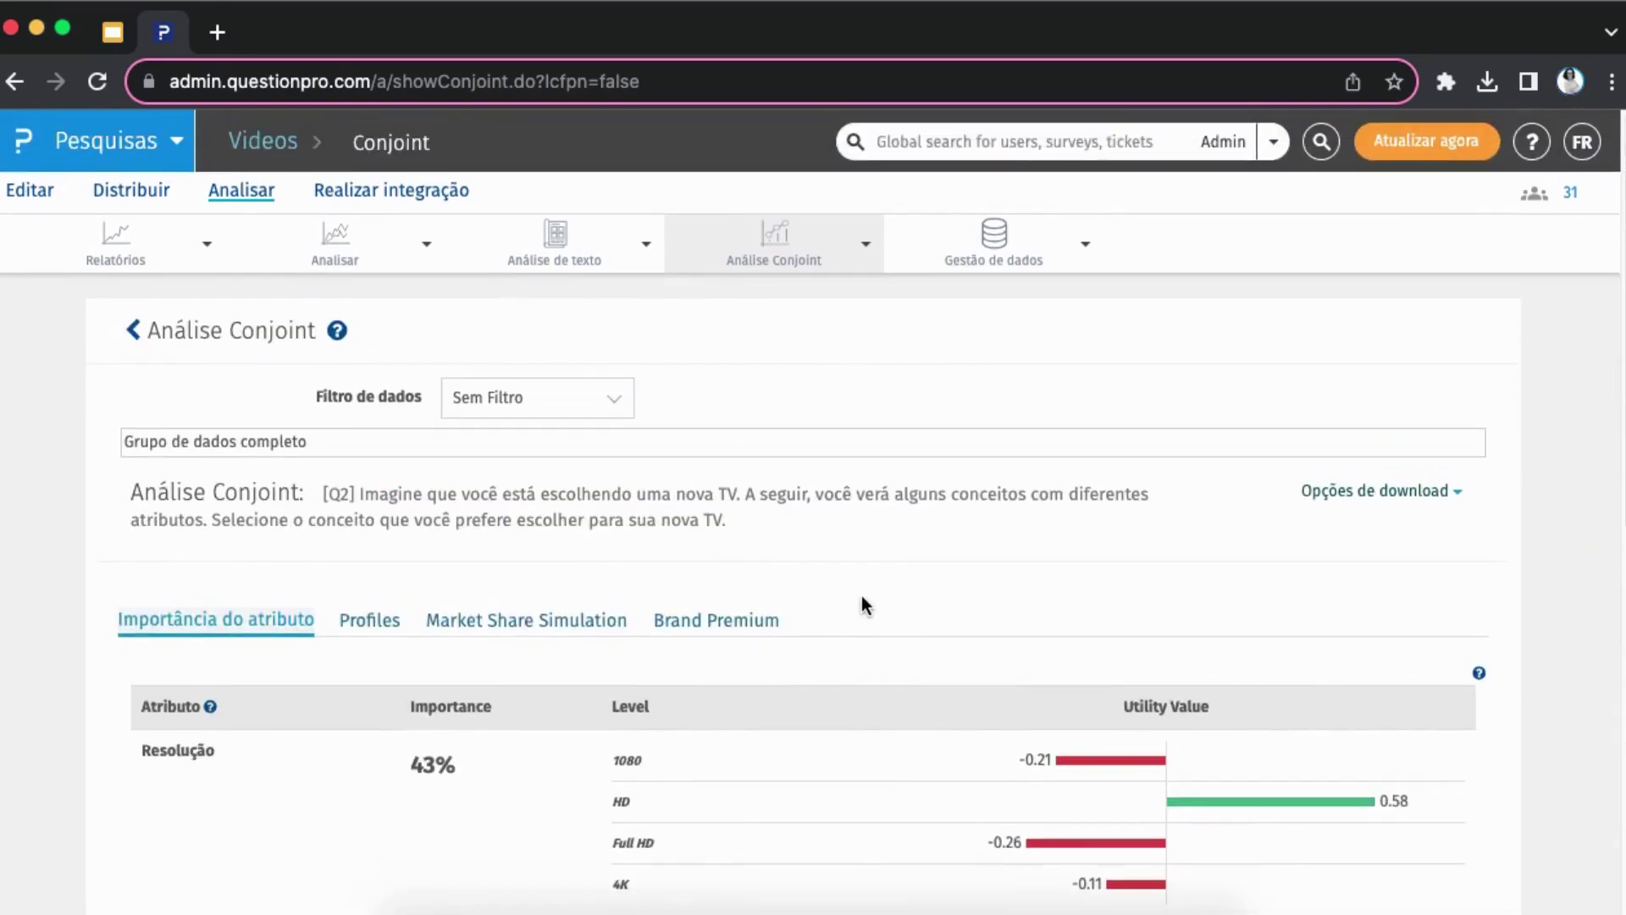
Open the Profiles view and examine the best and worst profiles and the full list ranked by total part-worths
{"action": "left_click", "coordinate": [373, 620]}
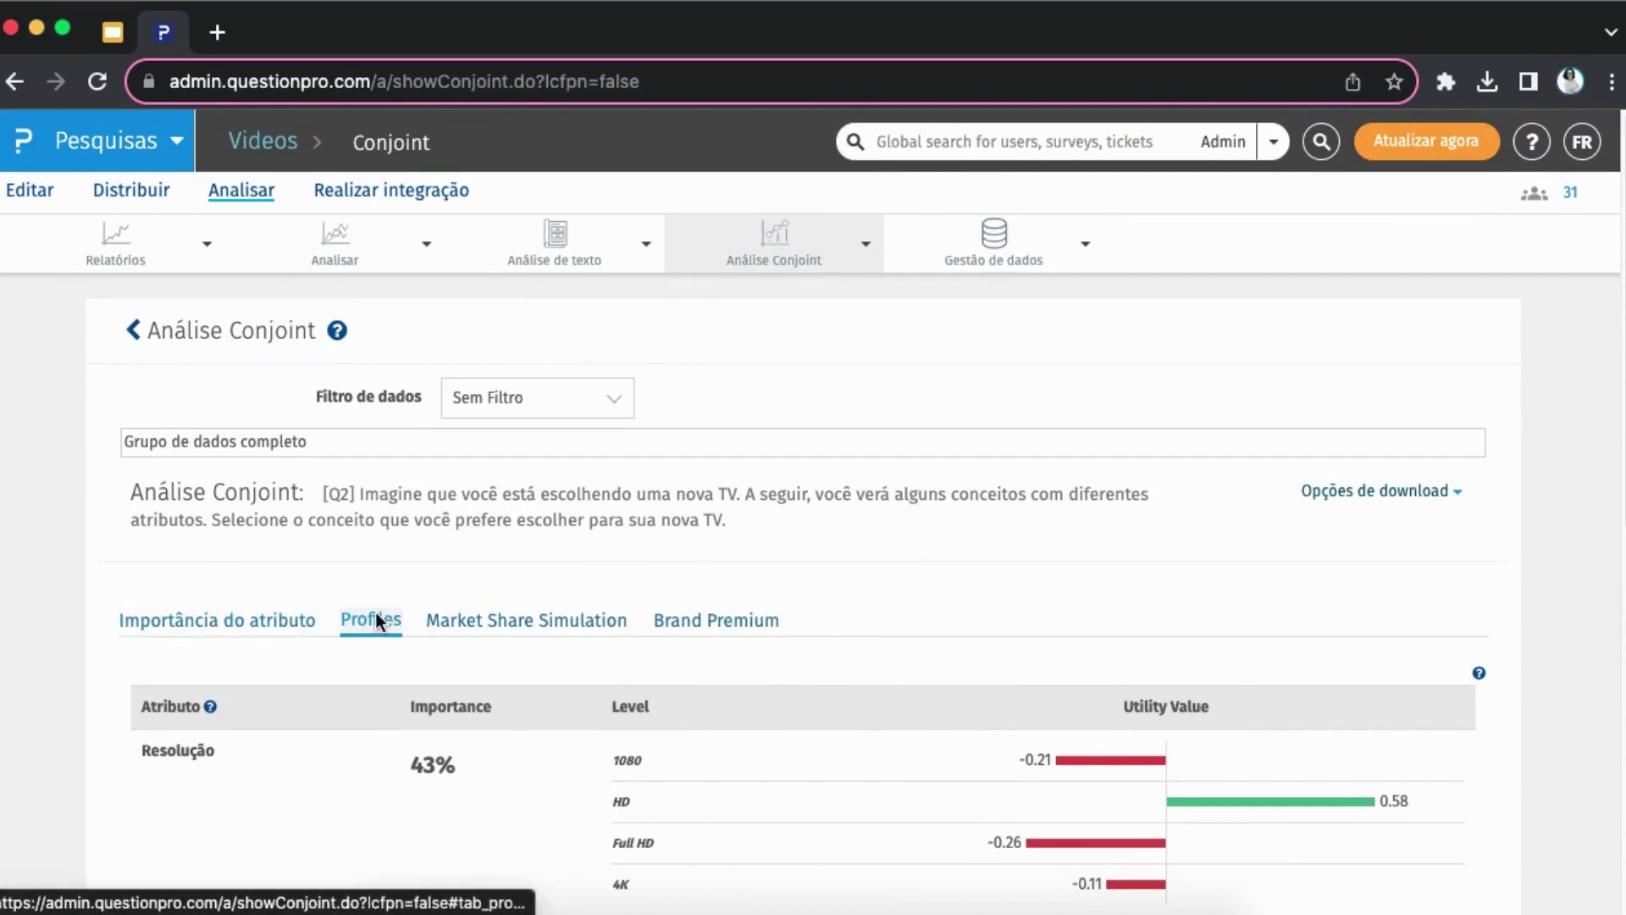
{"action": "scroll", "coordinate": [900, 529], "scroll_direction": "down", "scroll_amount": 2}
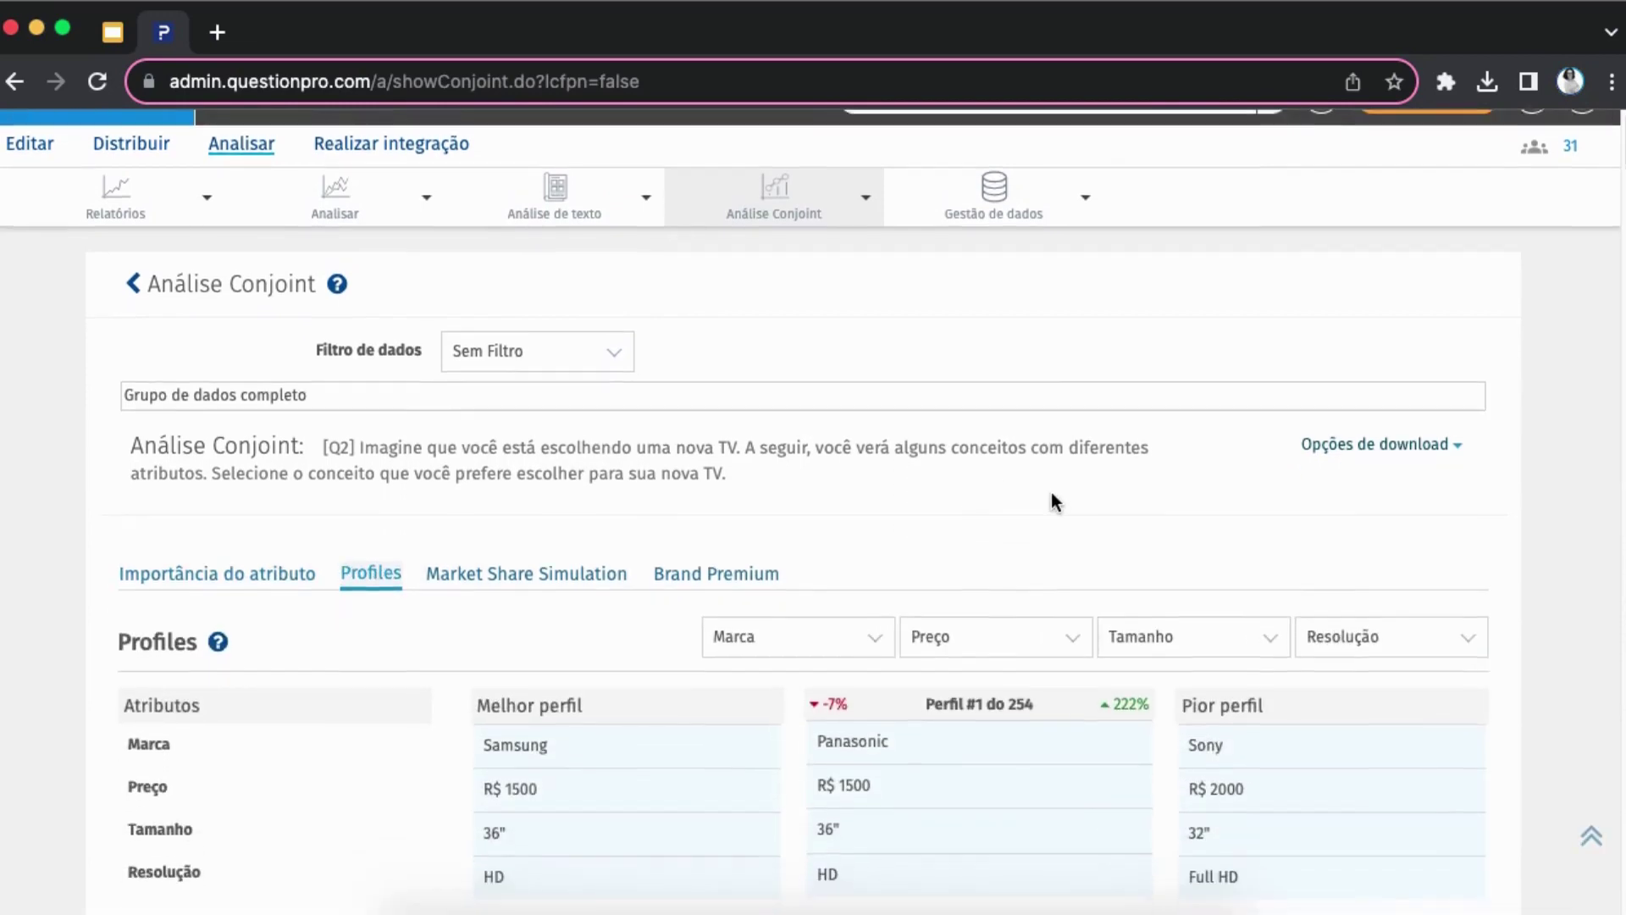
{"action": "scroll", "coordinate": [1058, 503], "scroll_direction": "down", "scroll_amount": 2}
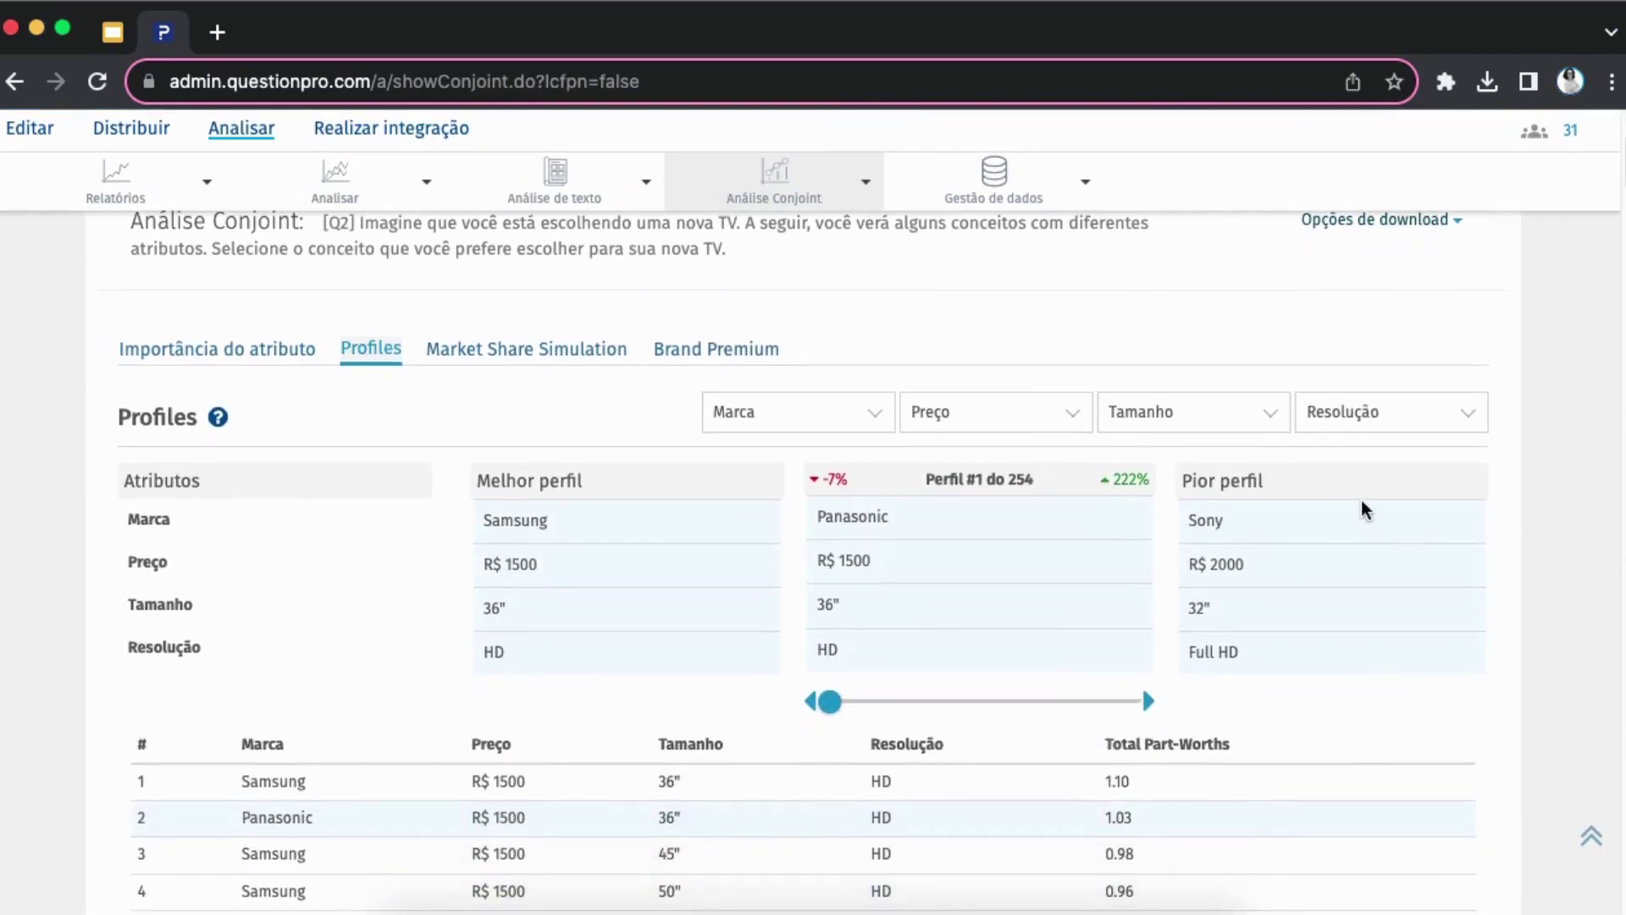
{"action": "scroll", "coordinate": [1468, 513], "scroll_direction": "down", "scroll_amount": 4}
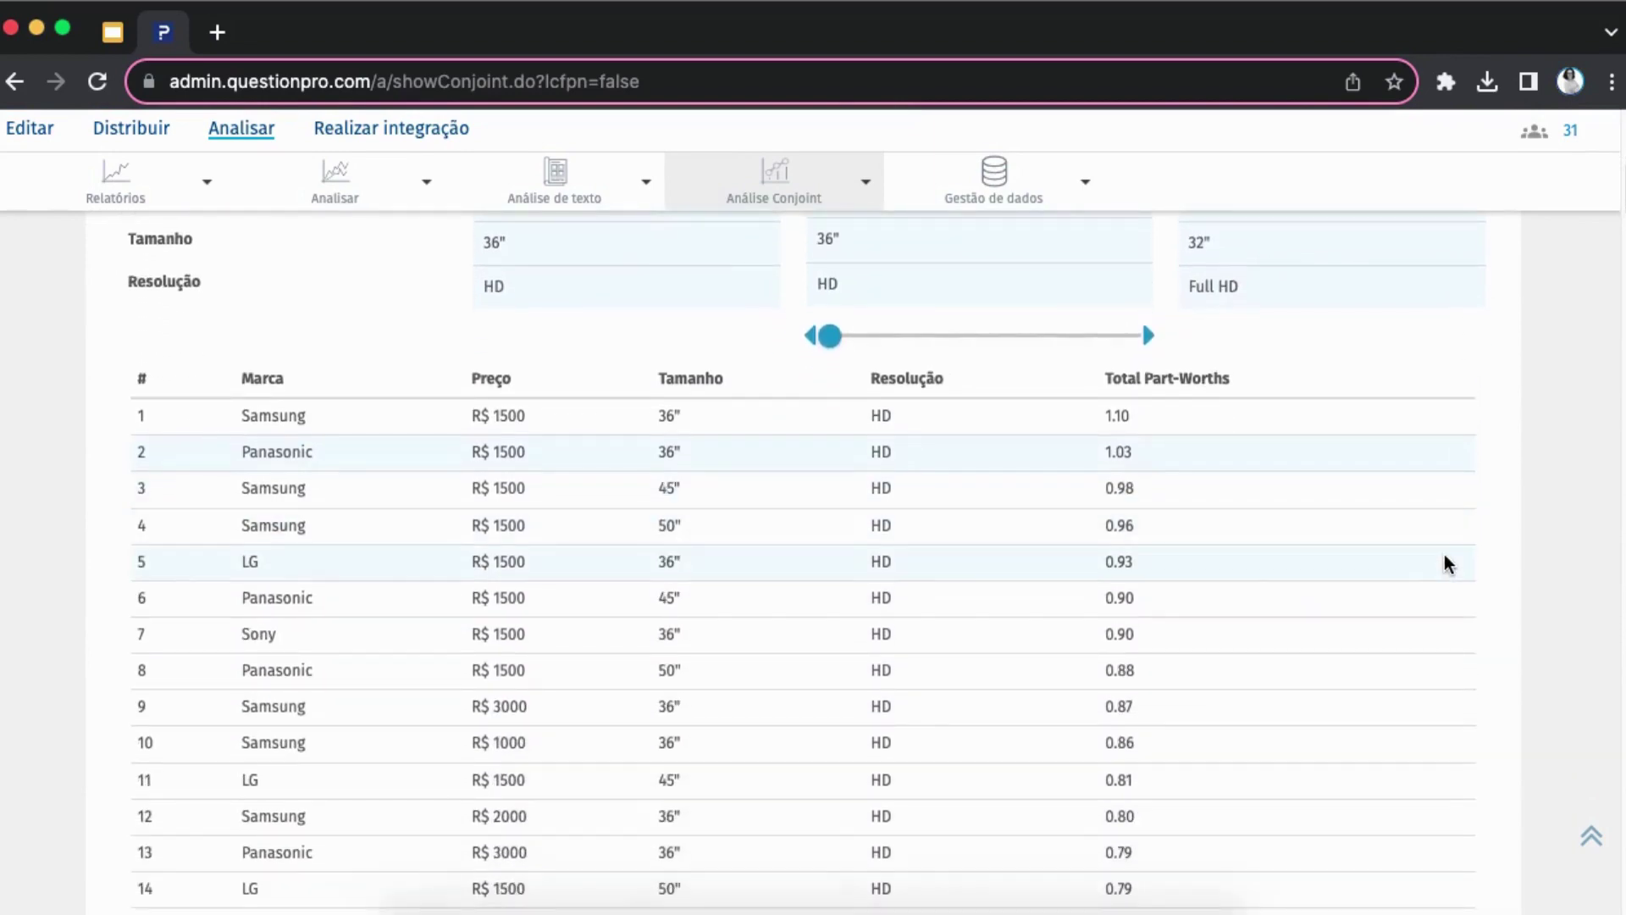
{"action": "scroll", "coordinate": [1445, 566], "scroll_direction": "down", "scroll_amount": 20}
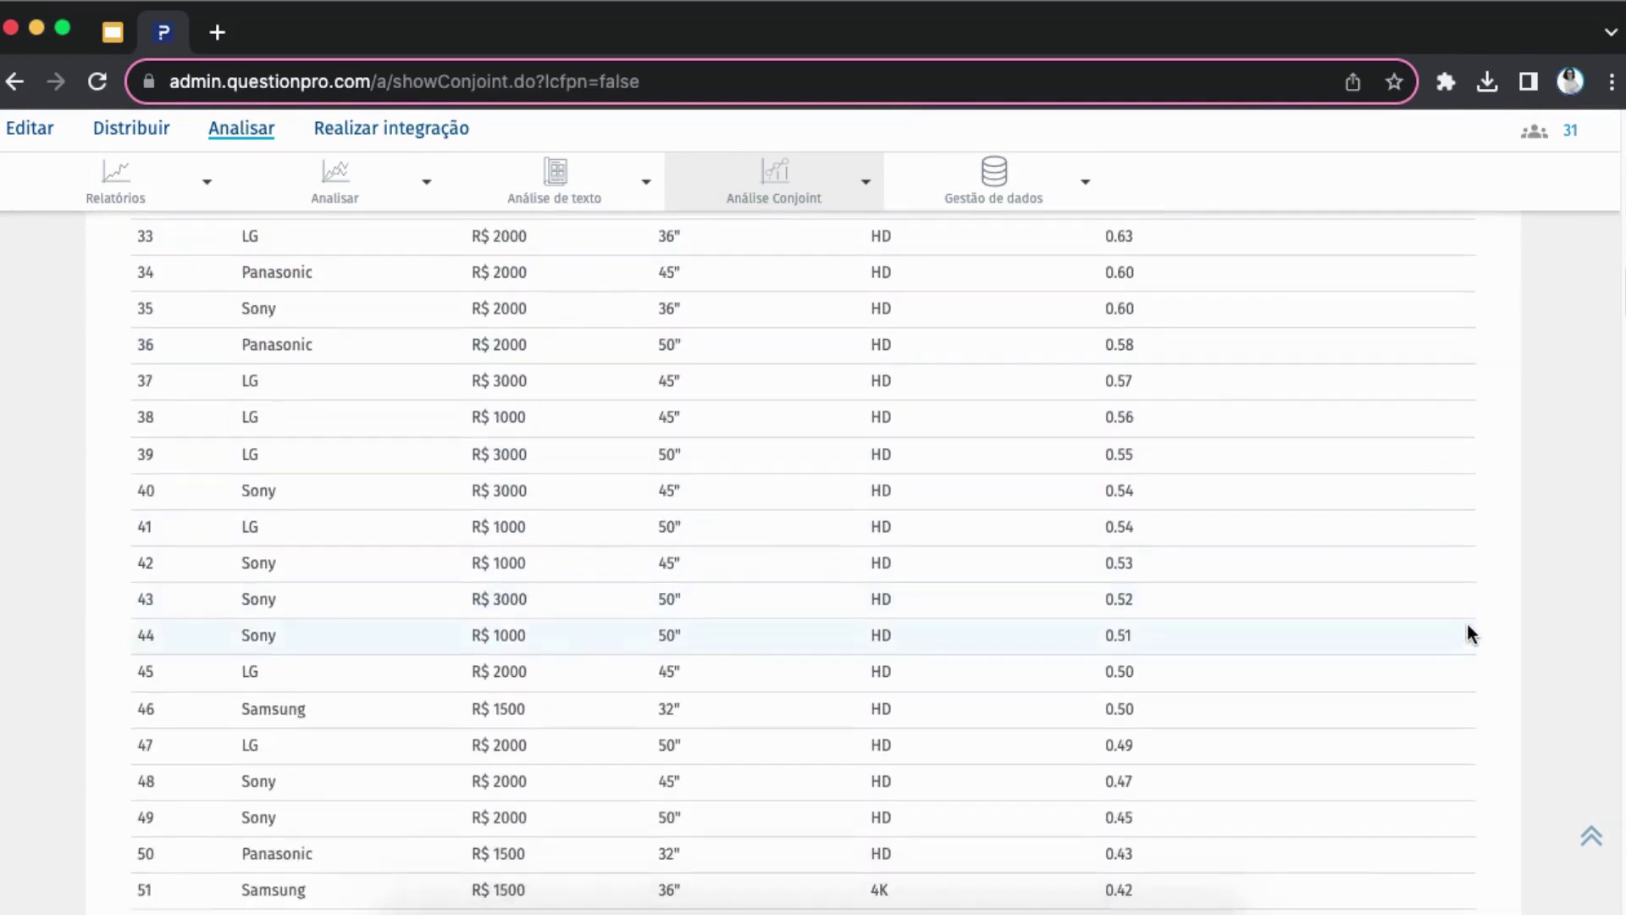
{"action": "scroll", "coordinate": [1463, 664], "scroll_direction": "down", "scroll_amount": 20}
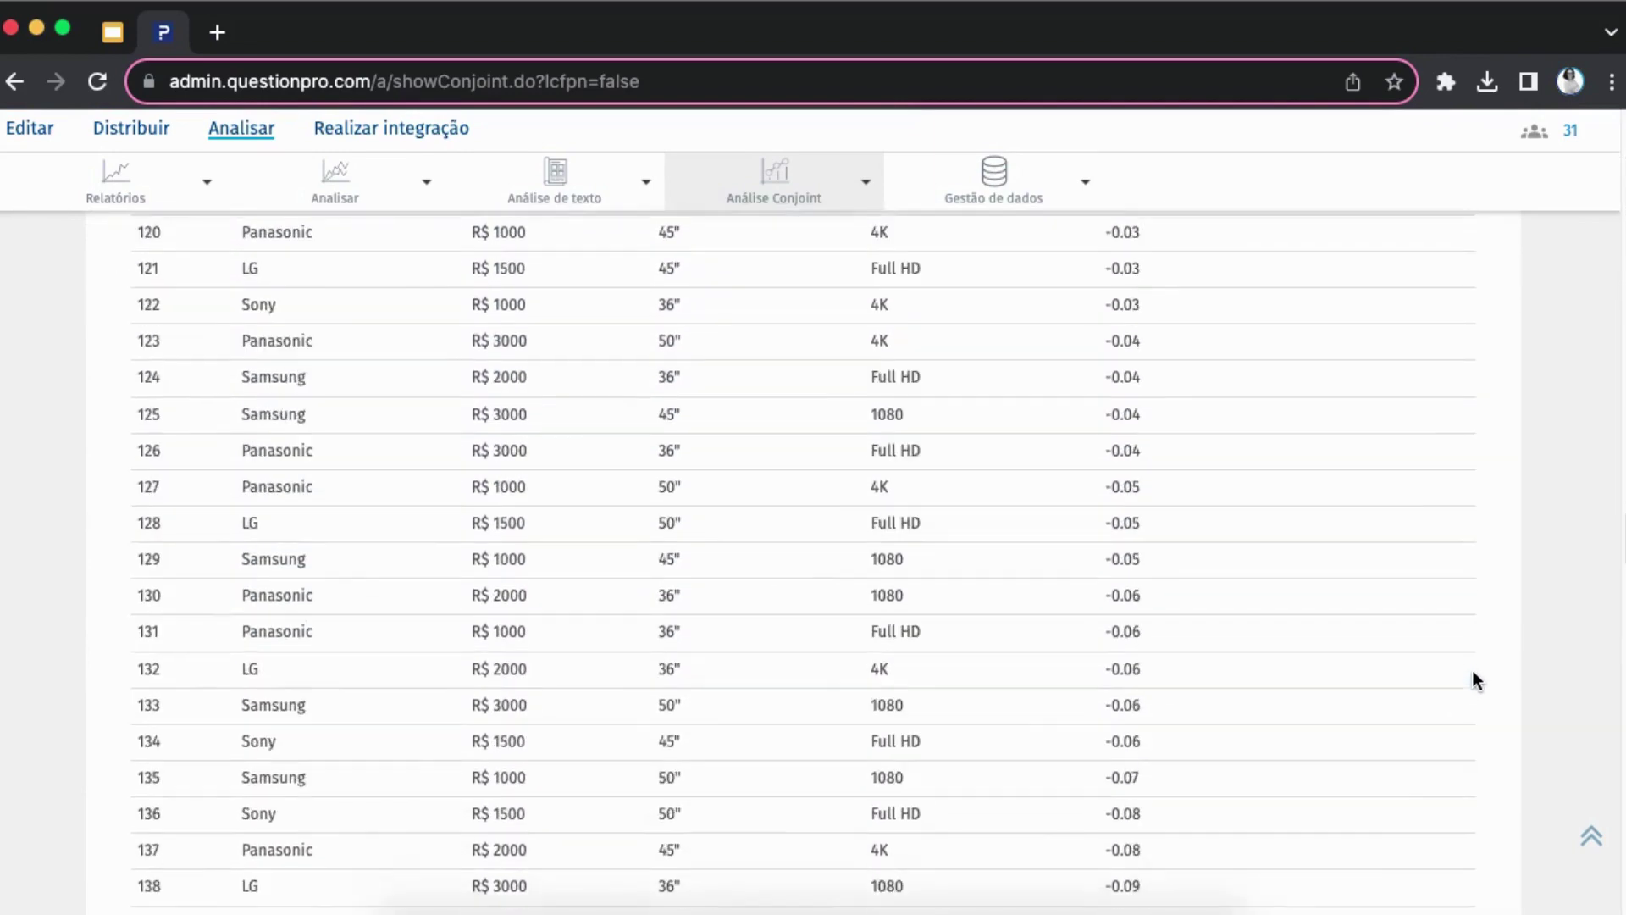
{"action": "scroll", "coordinate": [1471, 673], "scroll_direction": "down", "scroll_amount": 20}
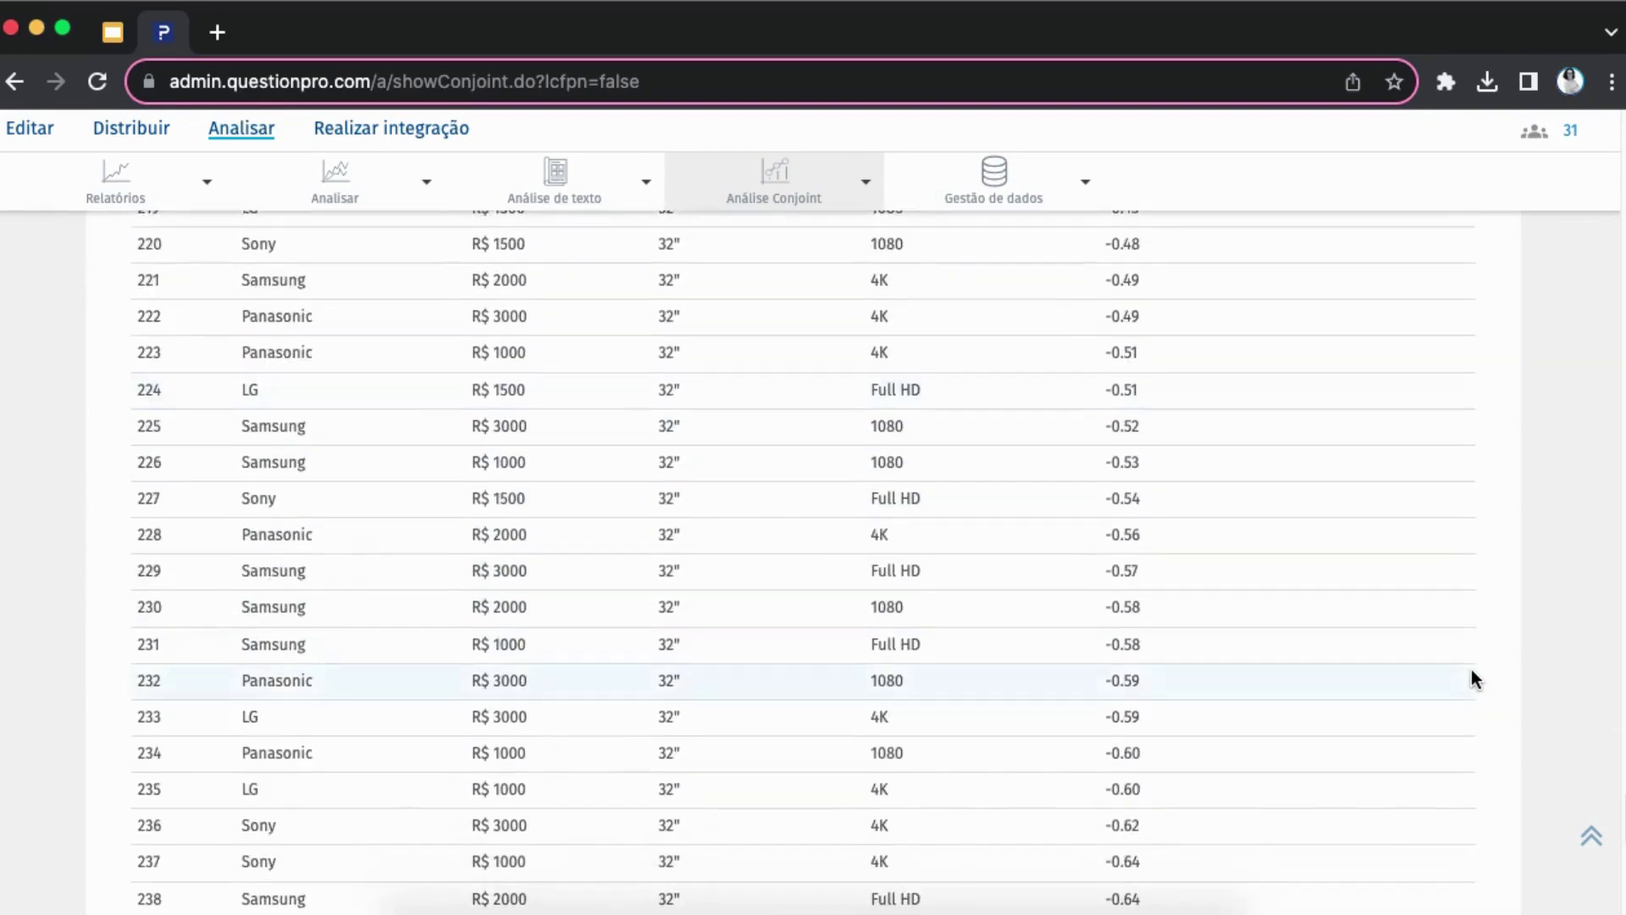
{"action": "scroll", "coordinate": [1390, 657], "scroll_direction": "up", "scroll_amount": 20}
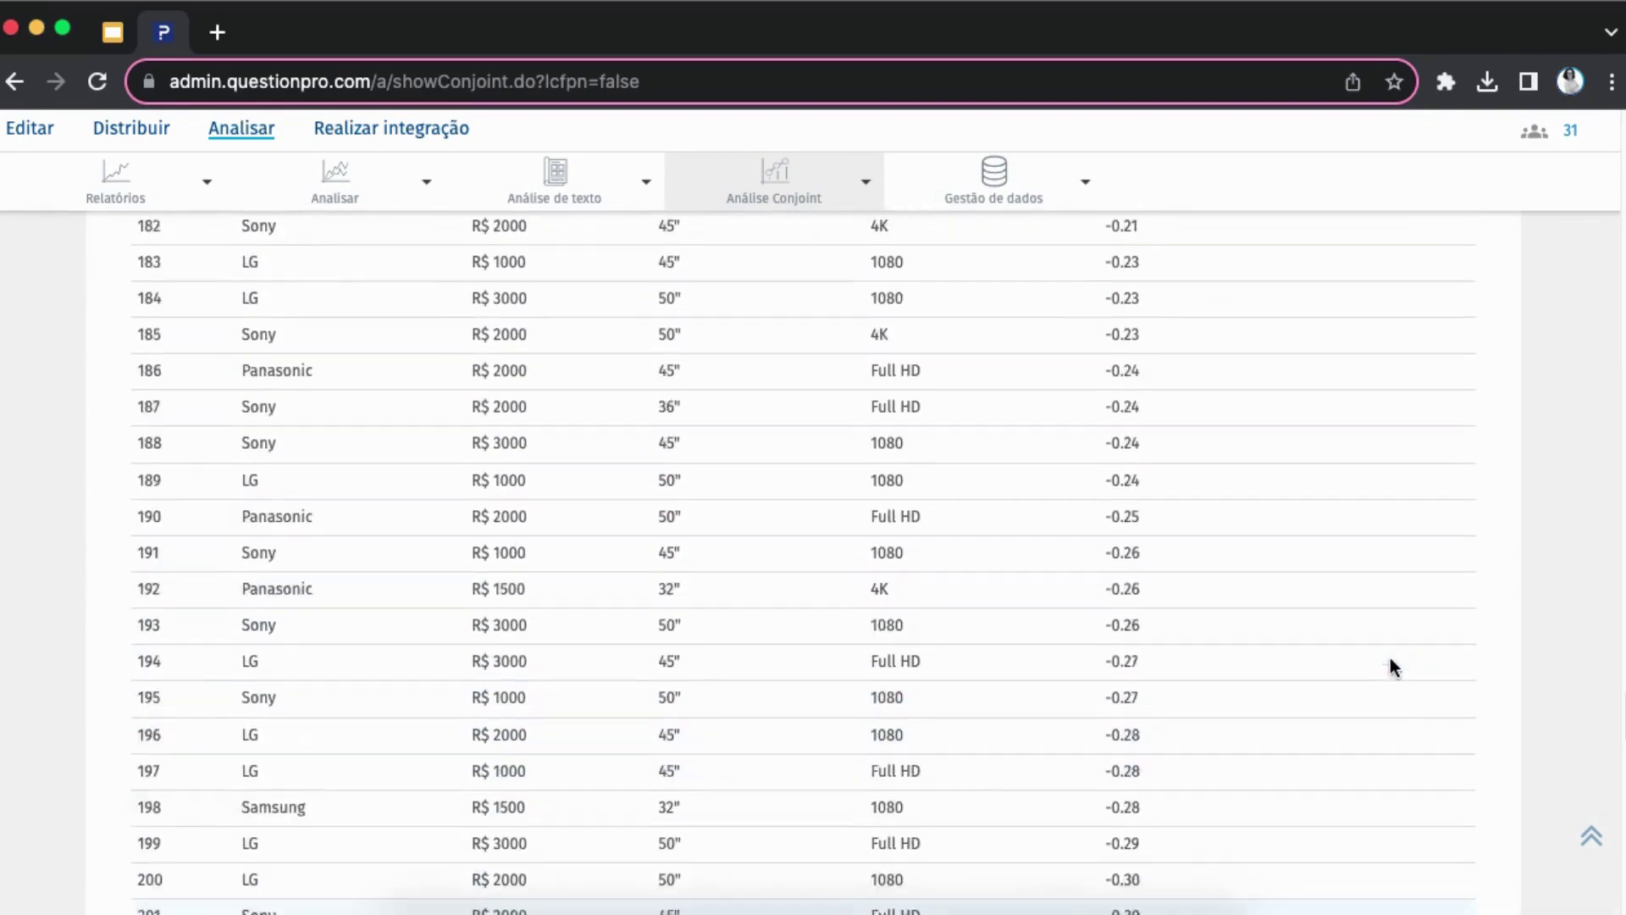
{"action": "scroll", "coordinate": [1100, 665], "scroll_direction": "up", "scroll_amount": 20}
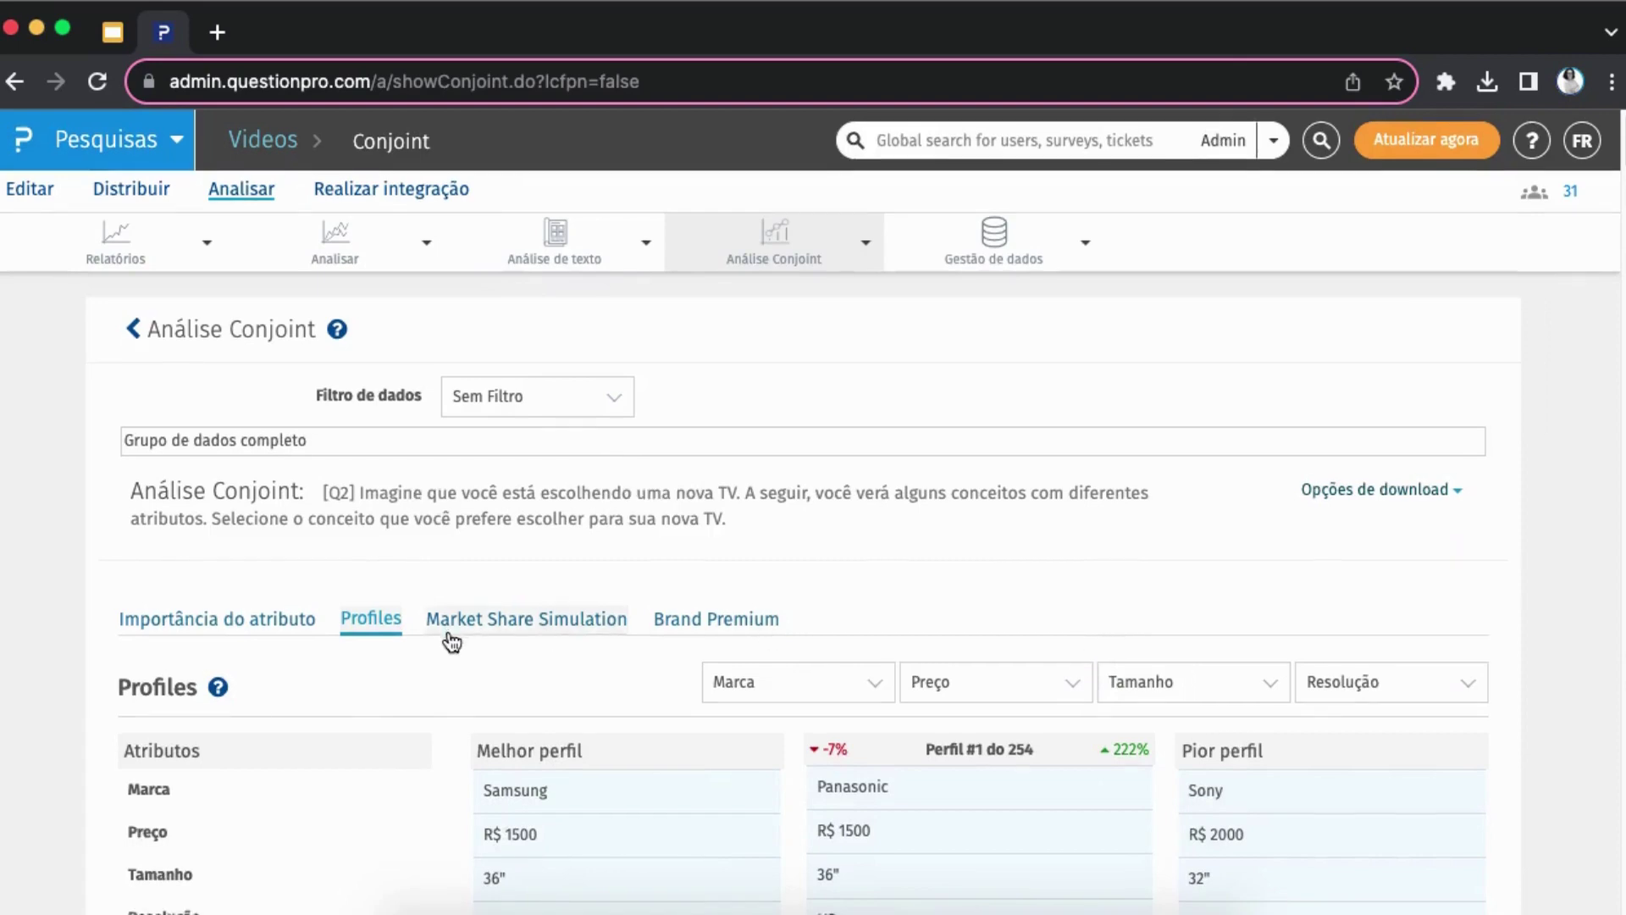
Advance the compared profile between the best and worst ones to profile #17, and check the Marca filter's options without choosing any
{"action": "scroll", "coordinate": [385, 678], "scroll_direction": "down", "scroll_amount": 2}
{"action": "scroll", "coordinate": [385, 678], "scroll_direction": "down", "scroll_amount": 2}
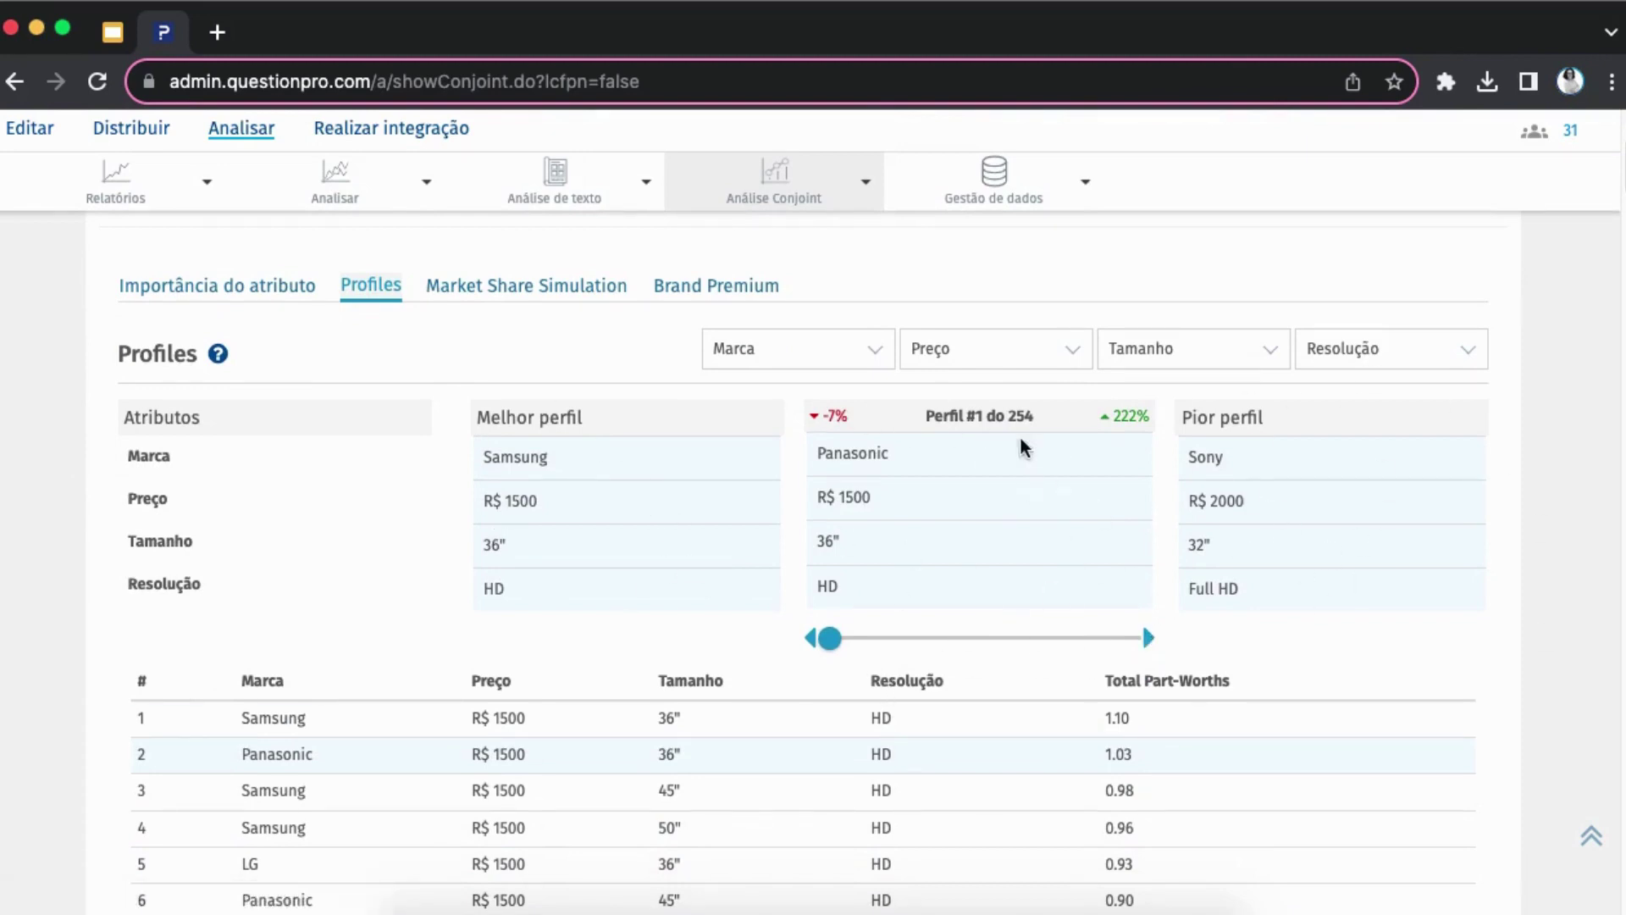
{"action": "left_click", "coordinate": [1149, 639]}
{"action": "left_click", "coordinate": [1149, 638]}
{"action": "left_click", "coordinate": [1149, 638]}
{"action": "left_click", "coordinate": [1149, 638]}
{"action": "left_click", "coordinate": [1150, 639]}
{"action": "left_click", "coordinate": [1149, 639]}
{"action": "left_click", "coordinate": [1149, 639]}
{"action": "left_click", "coordinate": [1149, 638]}
{"action": "left_click", "coordinate": [1150, 639]}
{"action": "left_click", "coordinate": [1149, 639]}
{"action": "left_click", "coordinate": [1150, 639]}
{"action": "left_click", "coordinate": [1149, 638]}
{"action": "left_click", "coordinate": [1149, 638]}
{"action": "left_click", "coordinate": [1150, 639]}
{"action": "left_click", "coordinate": [1149, 639]}
{"action": "left_click", "coordinate": [1149, 639]}
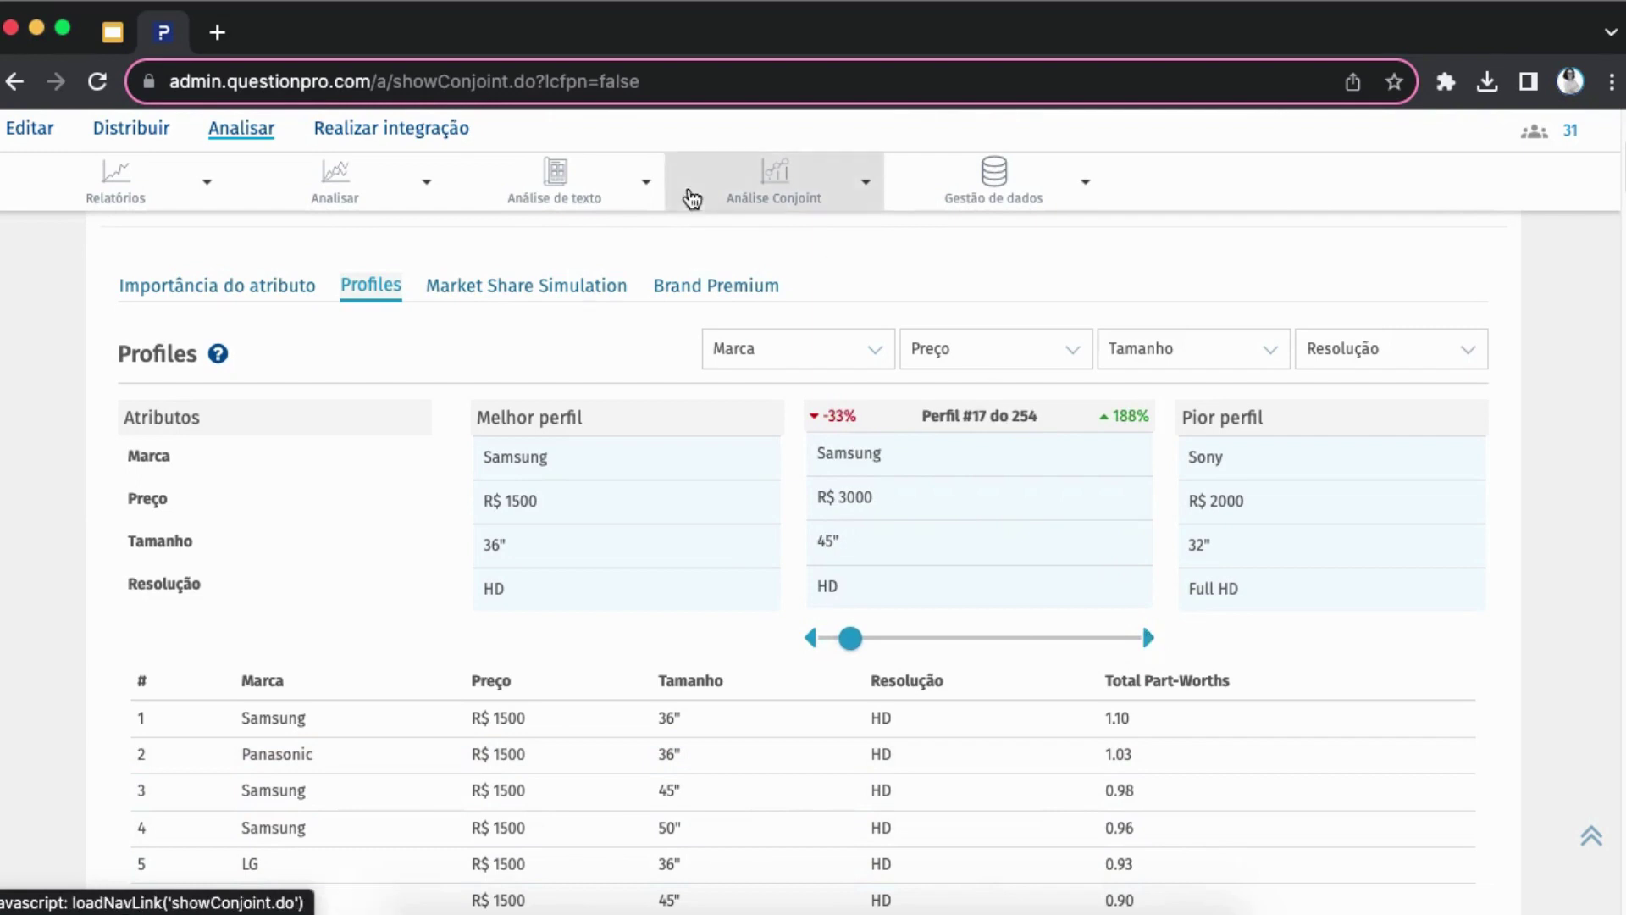
{"action": "left_click", "coordinate": [792, 365]}
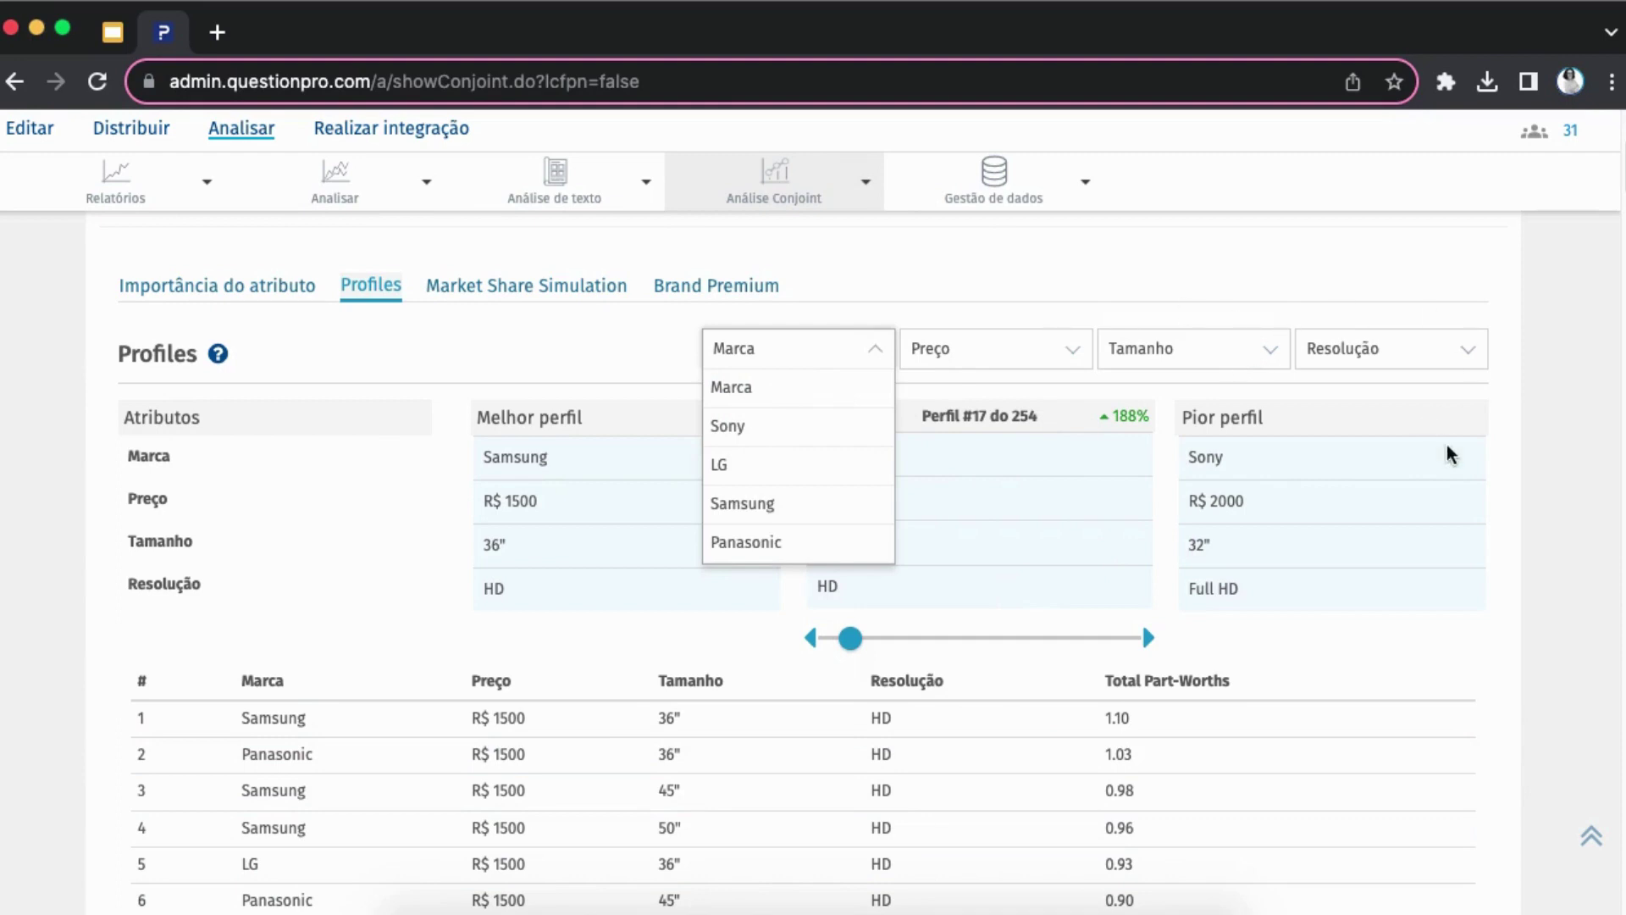
{"action": "left_click", "coordinate": [1008, 481]}
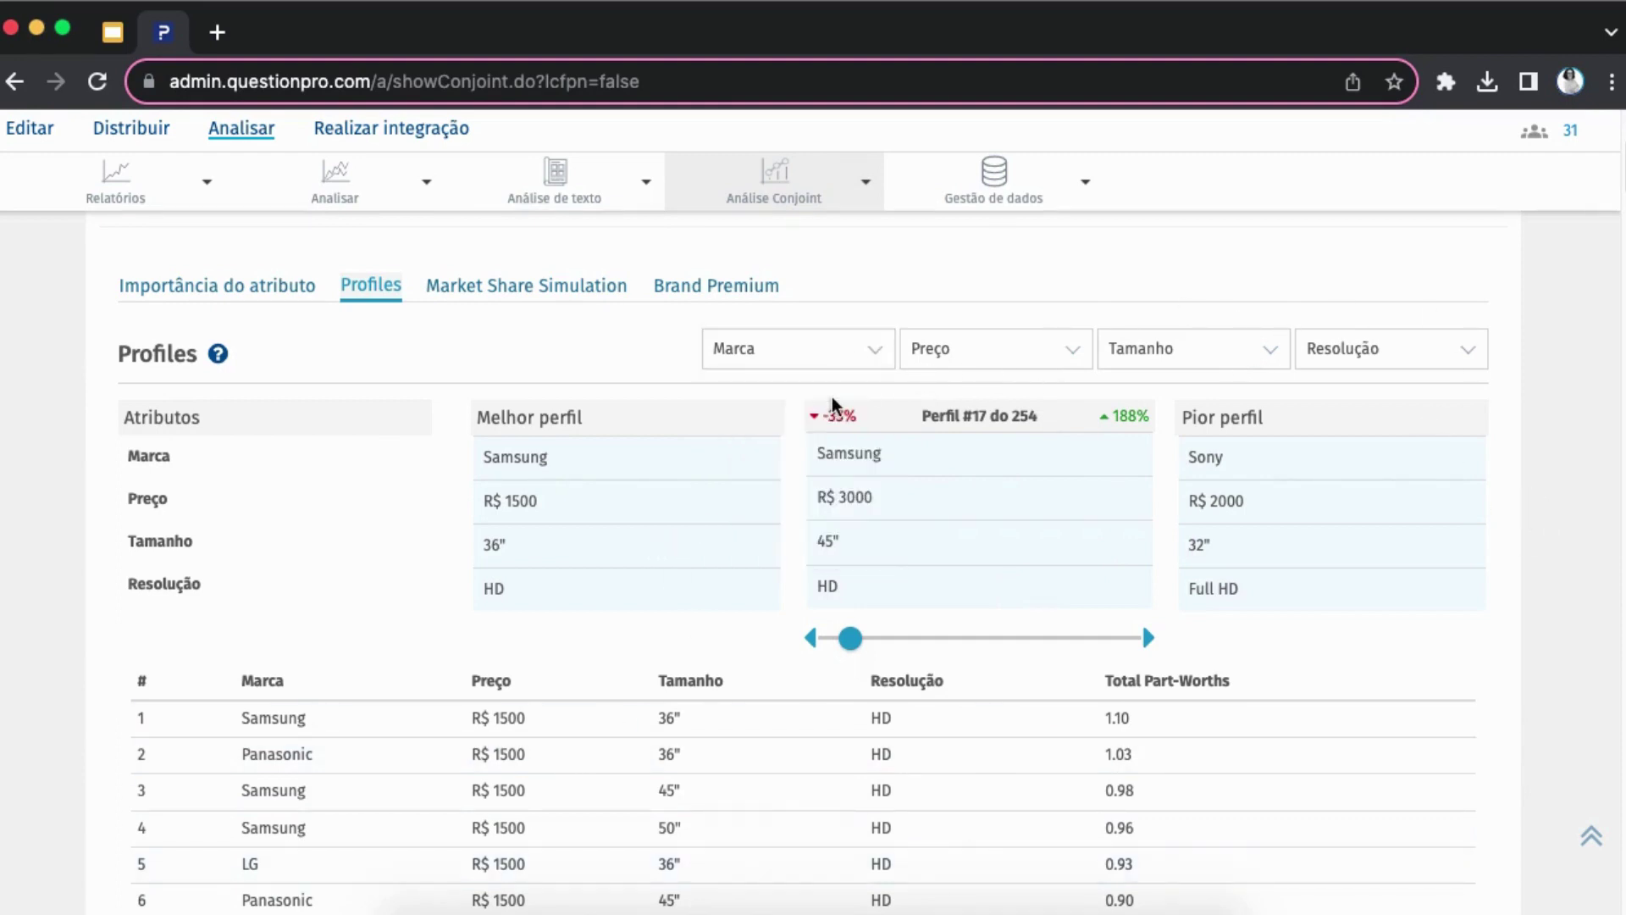
Open the Market Share Simulation and look over the attribute fields for Concept - 1 and the options to add, save and run
{"action": "scroll", "coordinate": [508, 327], "scroll_direction": "up", "scroll_amount": 1}
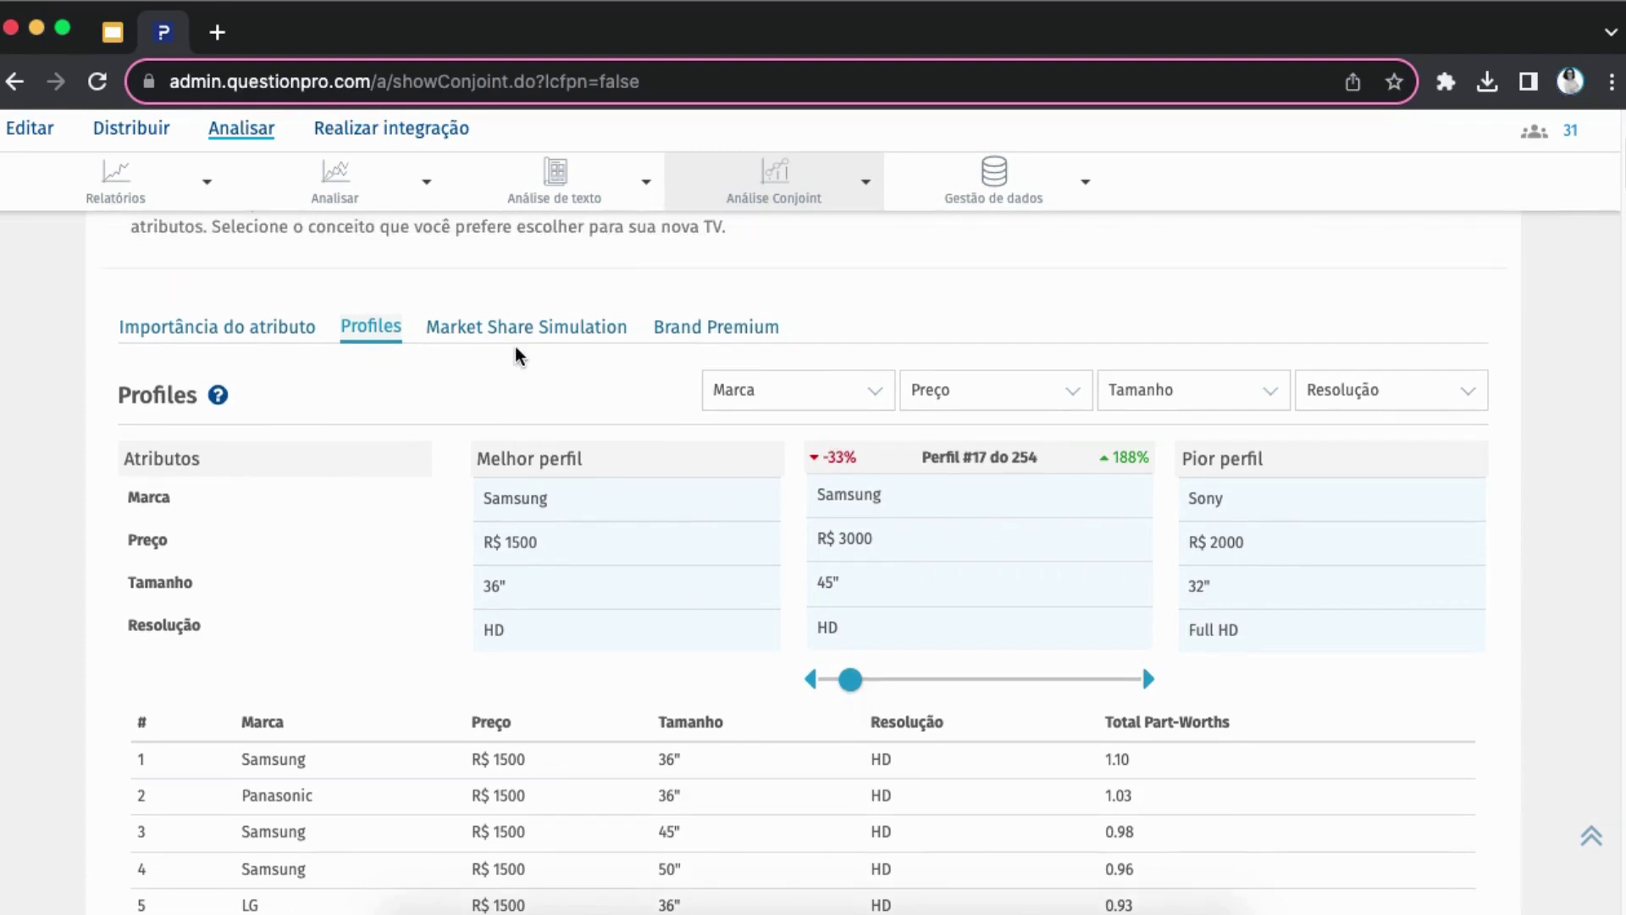
{"action": "left_click", "coordinate": [495, 331]}
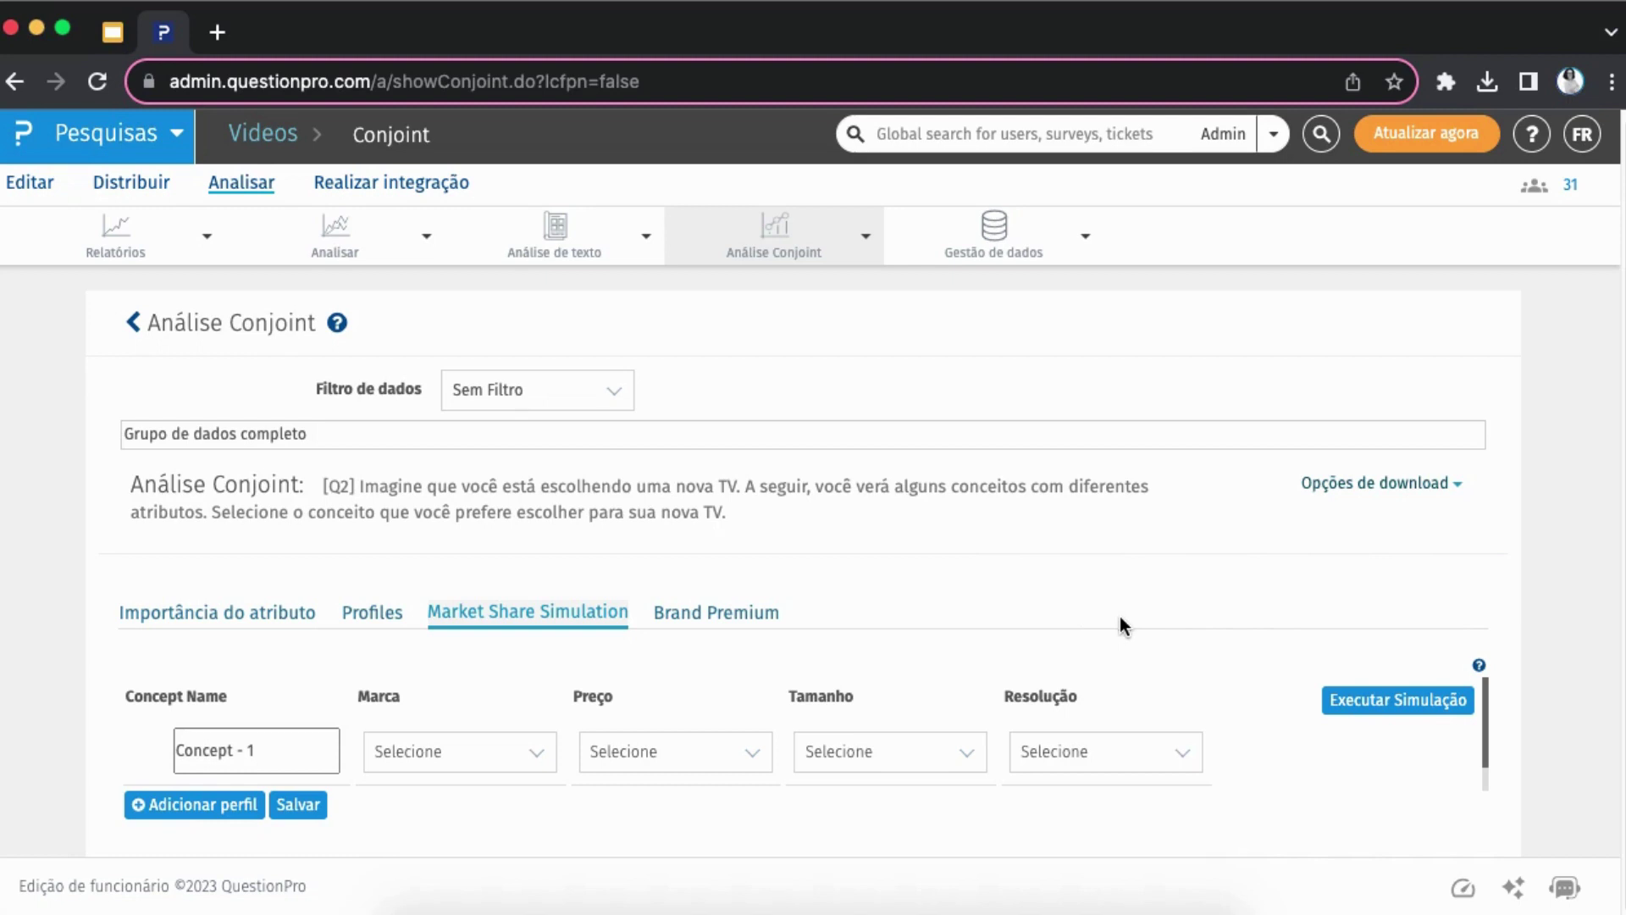
{"action": "scroll", "coordinate": [965, 730], "scroll_direction": "down", "scroll_amount": 1}
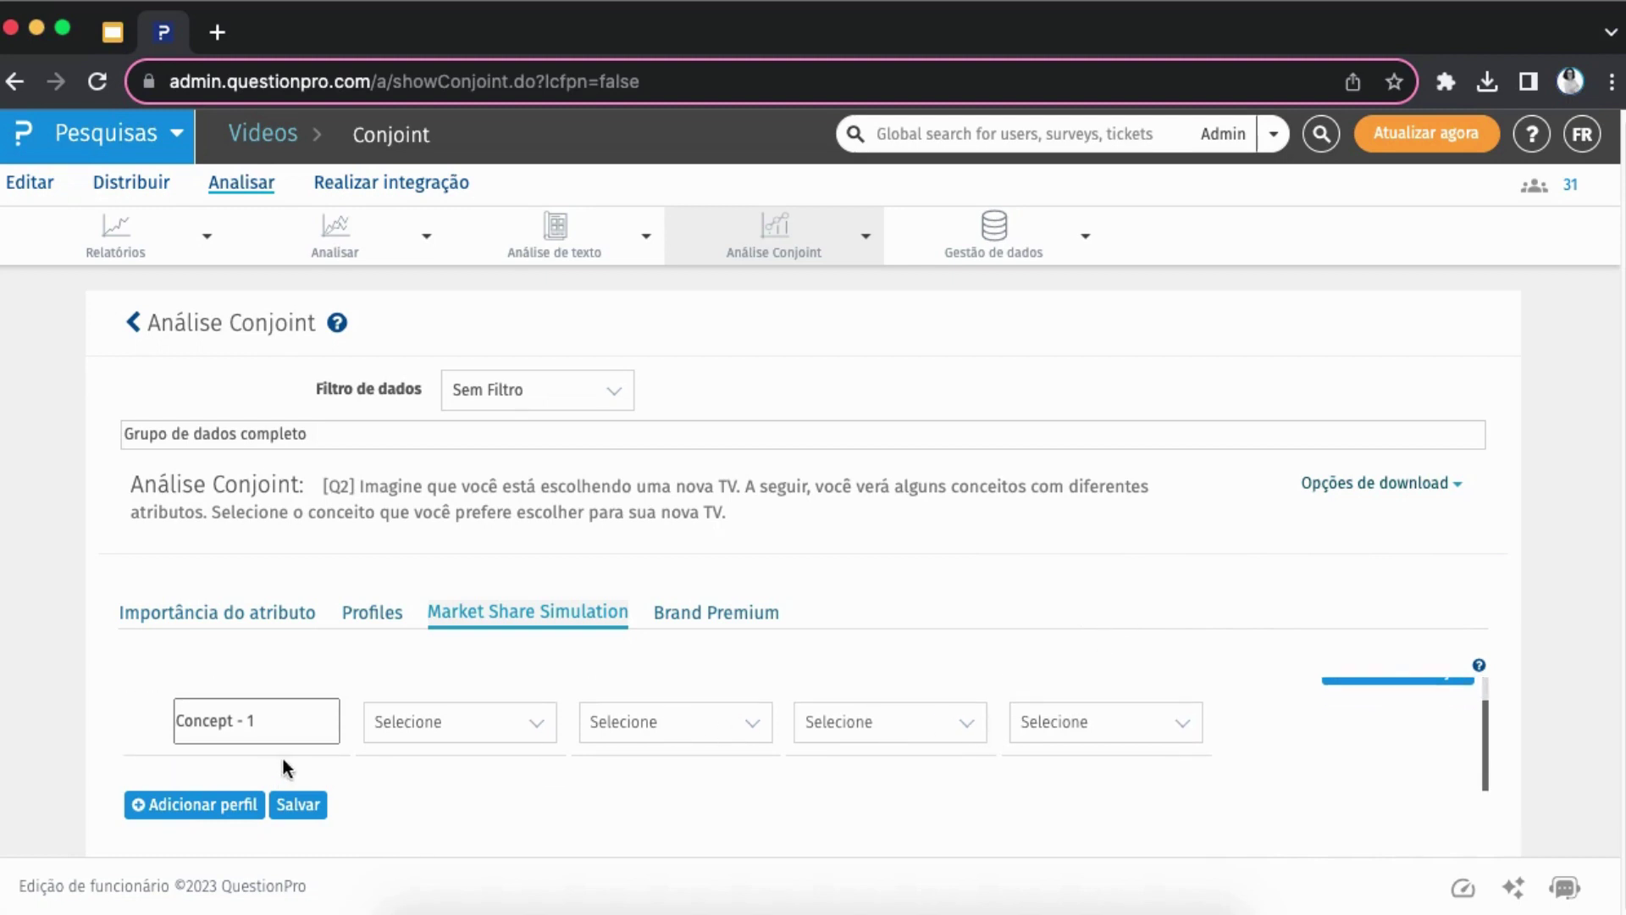
{"action": "scroll", "coordinate": [561, 809], "scroll_direction": "up", "scroll_amount": 1}
{"action": "scroll", "coordinate": [618, 788], "scroll_direction": "up", "scroll_amount": 1}
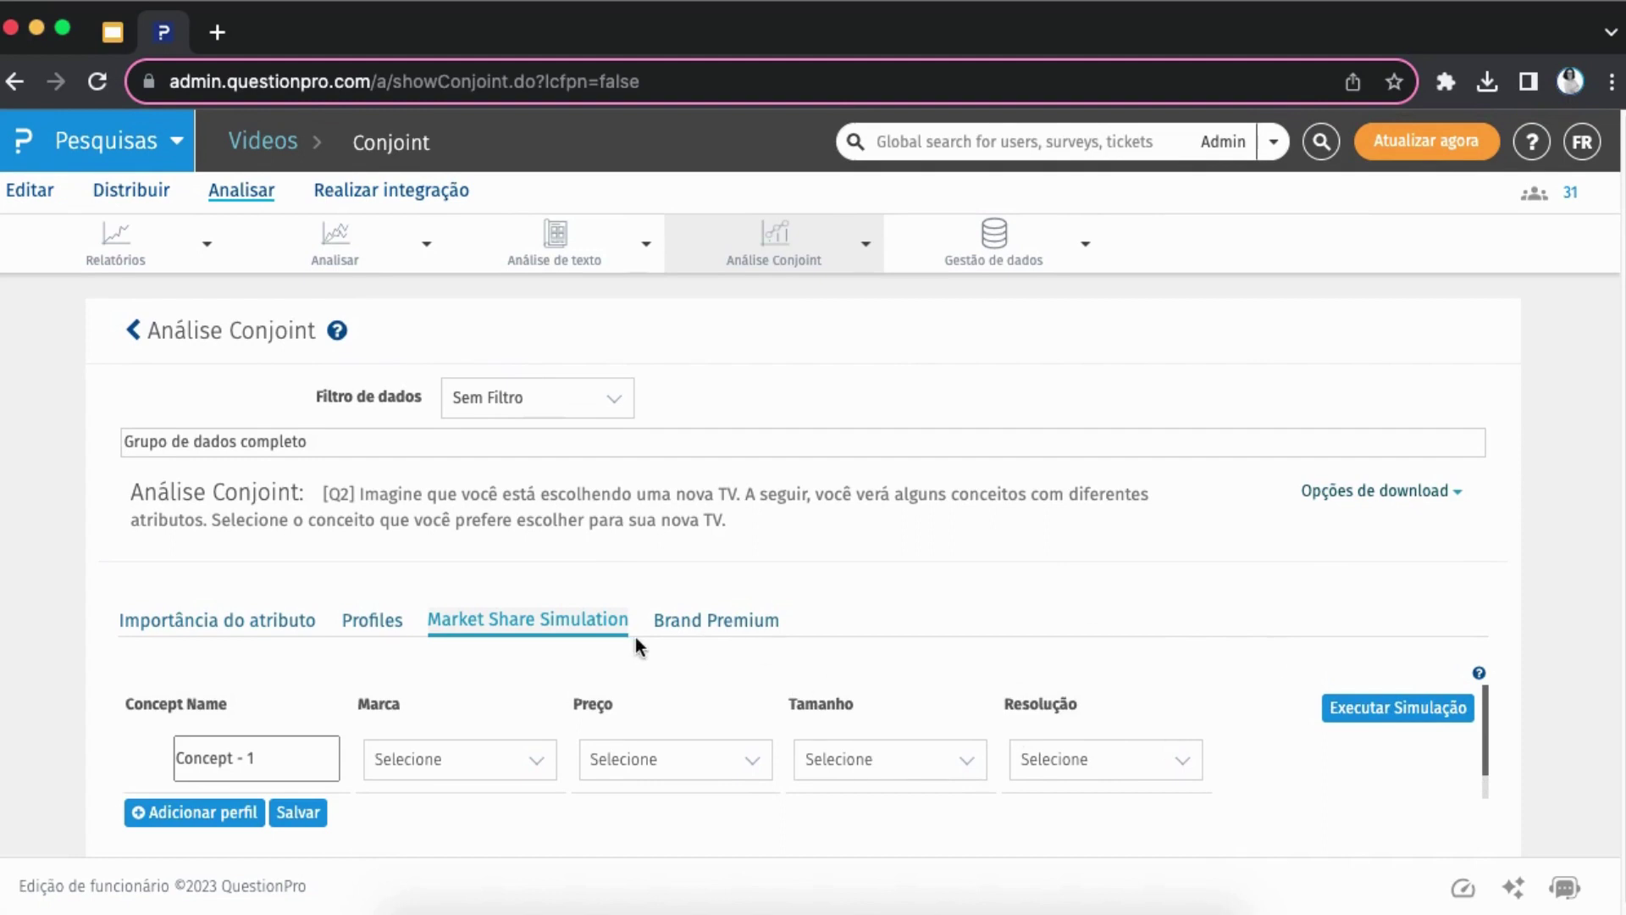
Open the Brand Premium view and examine the Price Elasticity chart against Marca
{"action": "left_click", "coordinate": [688, 617]}
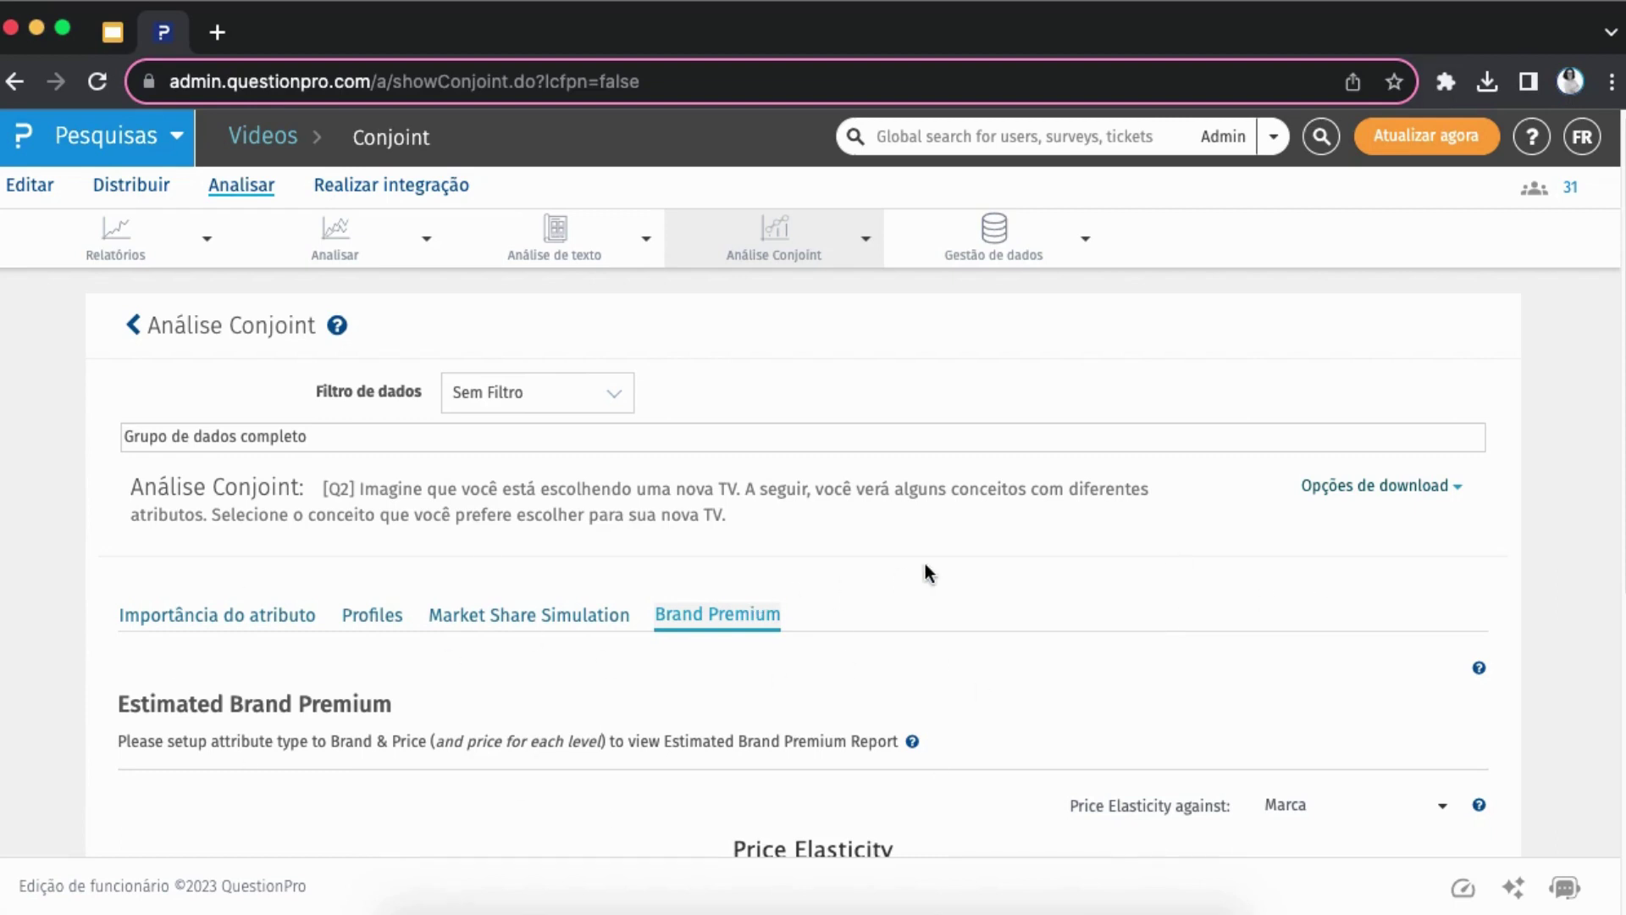
{"action": "scroll", "coordinate": [1277, 597], "scroll_direction": "down", "scroll_amount": 5}
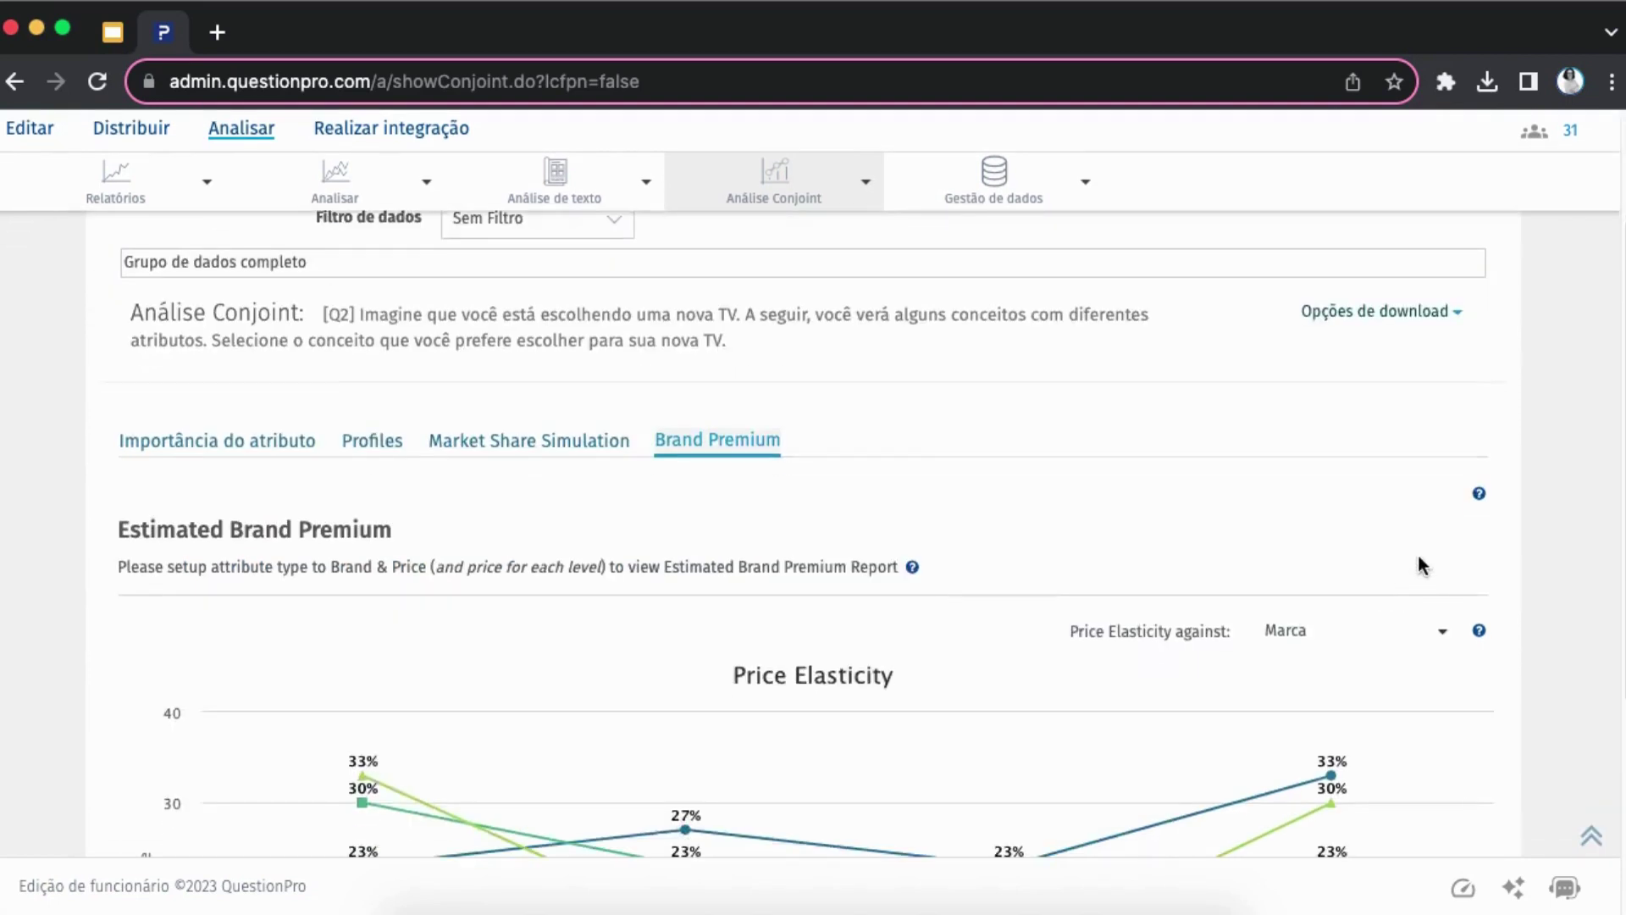
{"action": "scroll", "coordinate": [1455, 558], "scroll_direction": "down", "scroll_amount": 3}
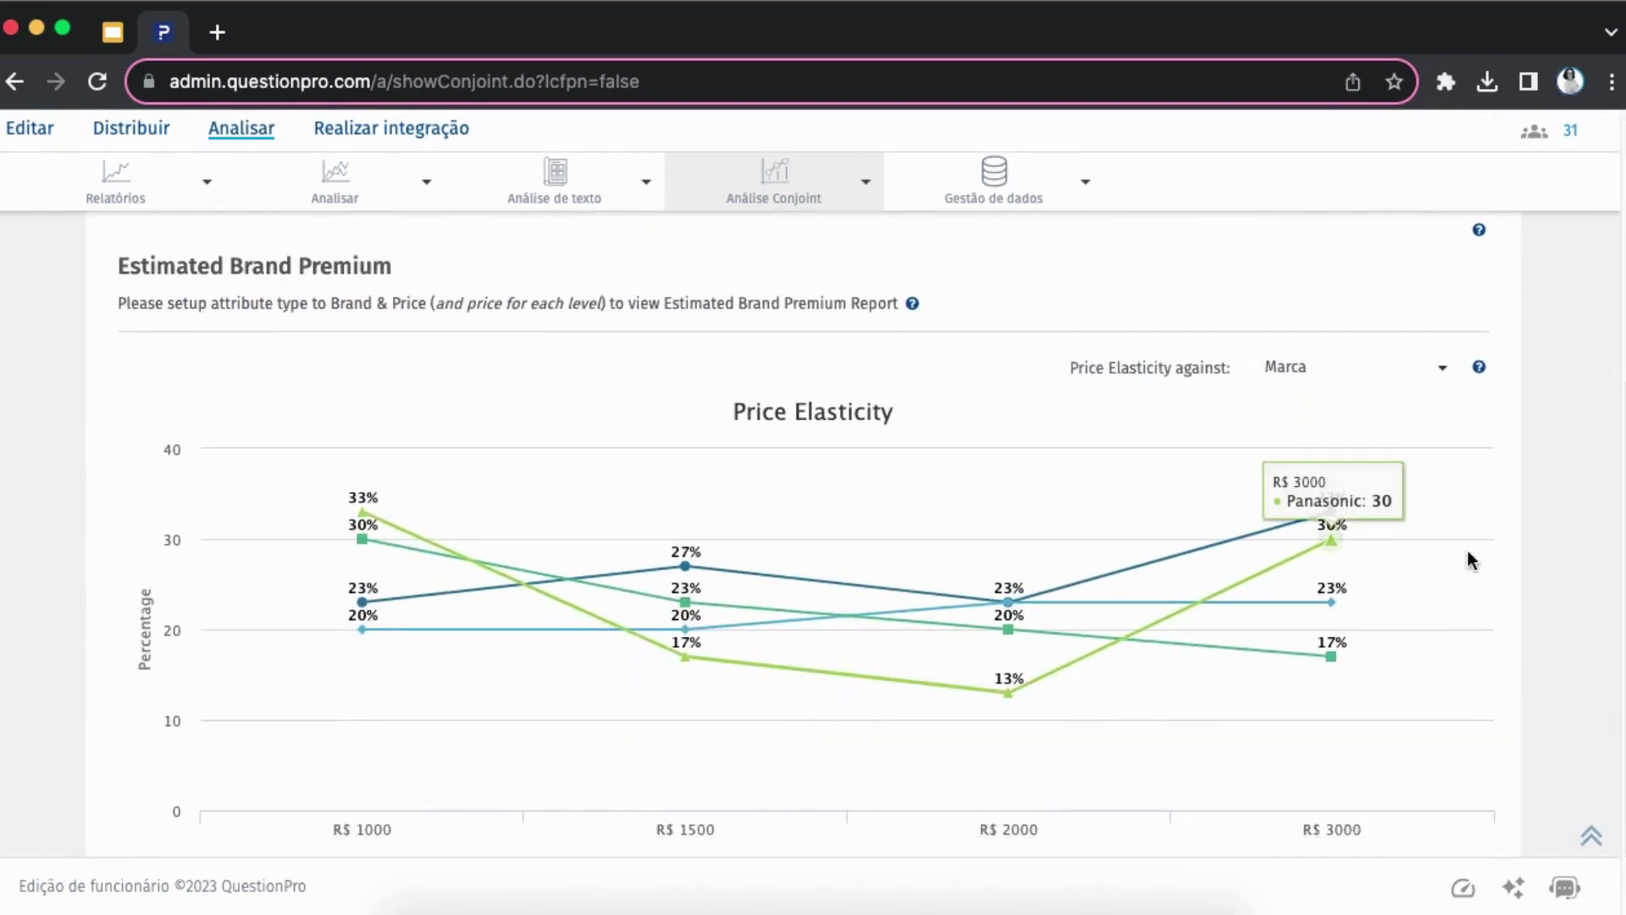
{"action": "scroll", "coordinate": [1464, 544], "scroll_direction": "down", "scroll_amount": 1}
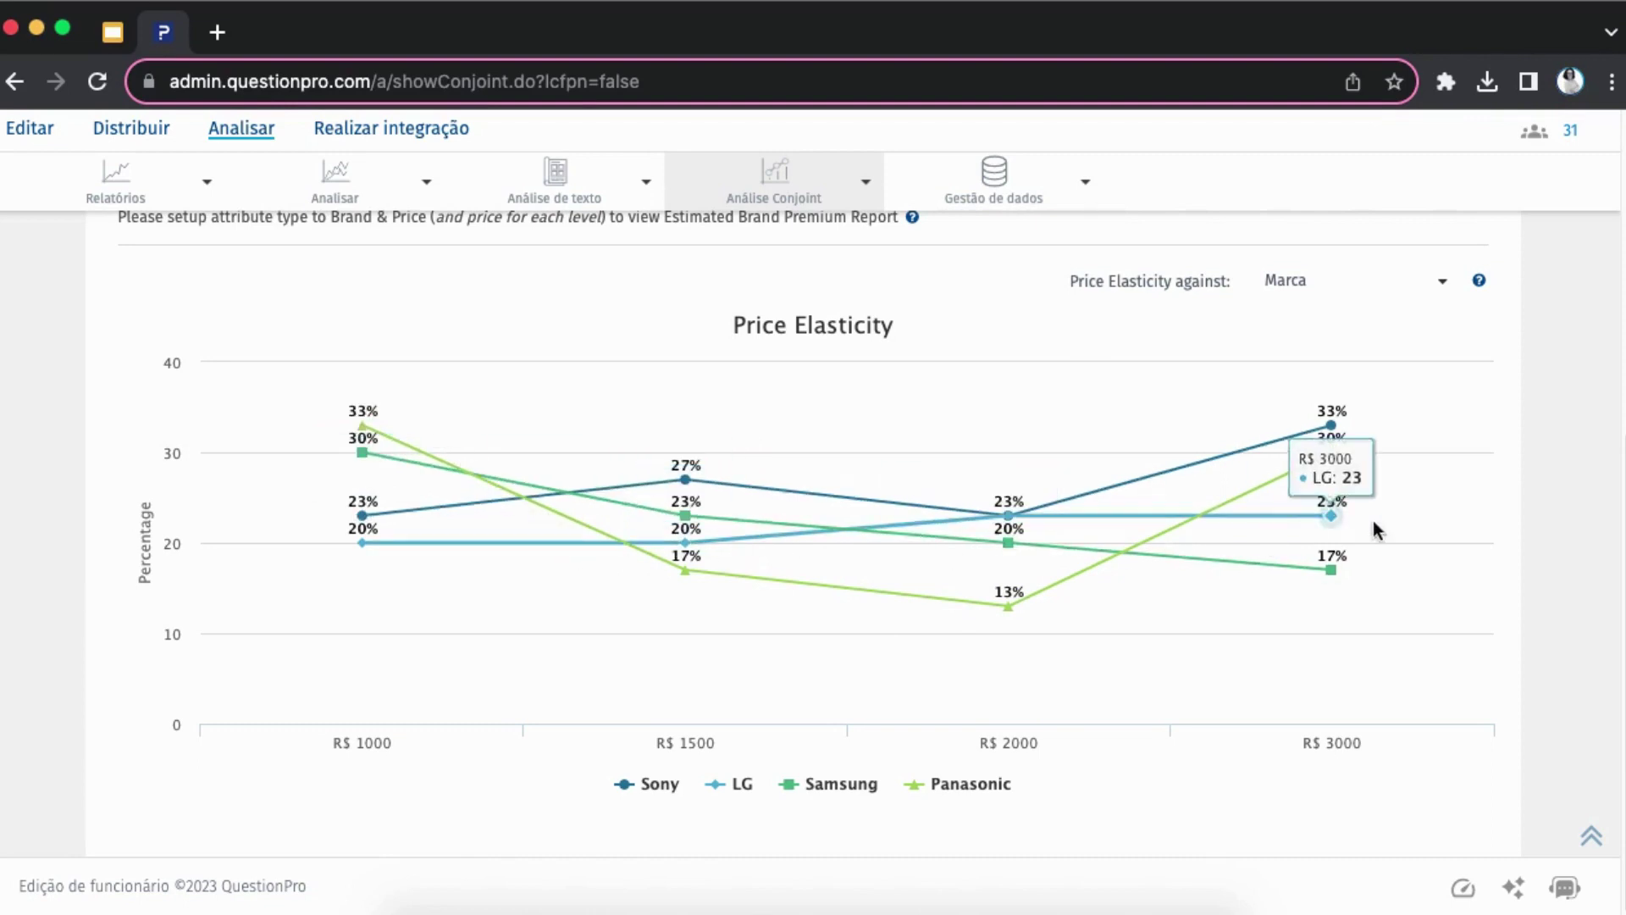
{"action": "scroll", "coordinate": [1571, 446], "scroll_direction": "up", "scroll_amount": 5}
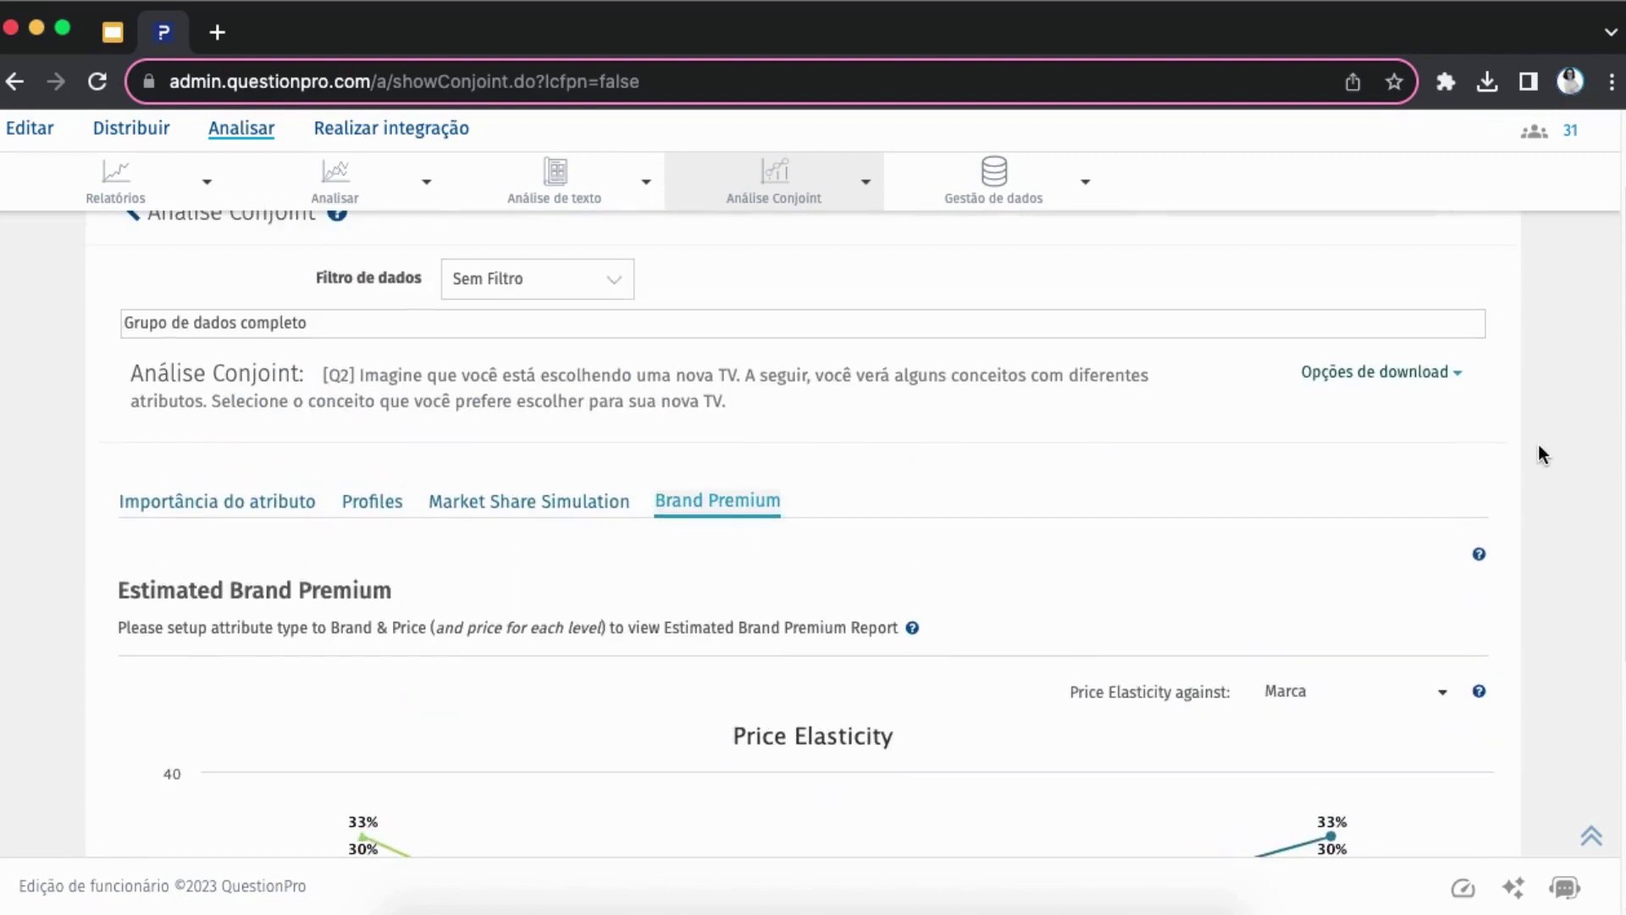
{"action": "scroll", "coordinate": [1538, 454], "scroll_direction": "up", "scroll_amount": 1}
{"action": "scroll", "coordinate": [1270, 512], "scroll_direction": "up", "scroll_amount": 2}
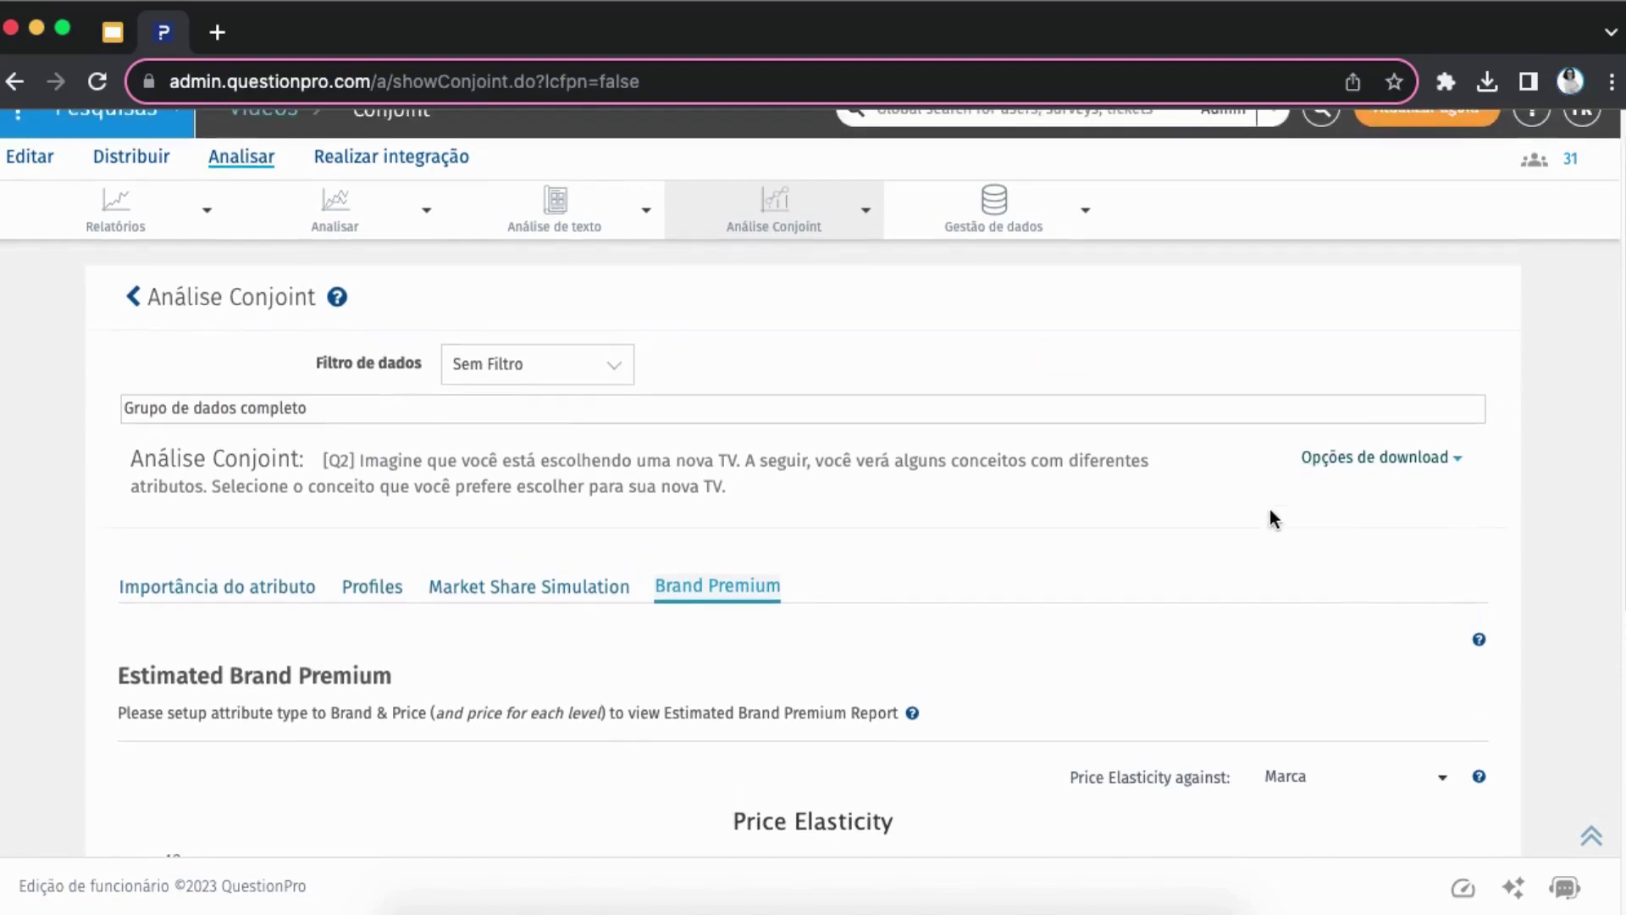